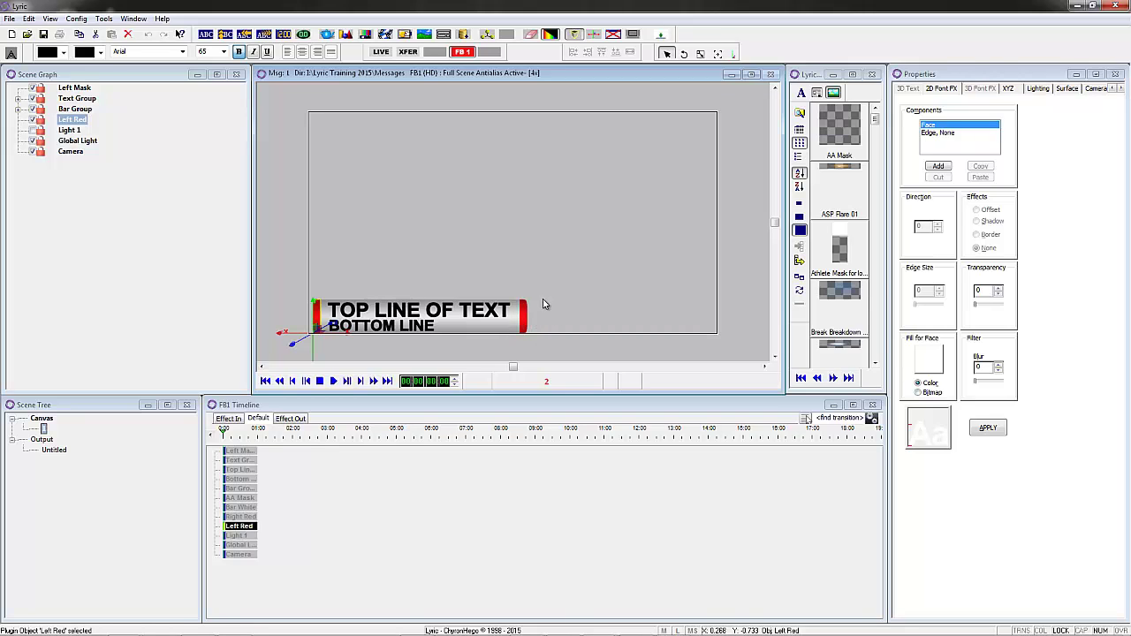
# Replace the lower third's bottom line with repeated "SDF" text and its top line with "SDFDFSDFSDFSDFSDFSDFSDF"
pyautogui.press('Tab')
pyautogui.write('SDFSDFSDFSDFSDFSDFSDF')
pyautogui.press('Tab')
pyautogui.write('SDF')
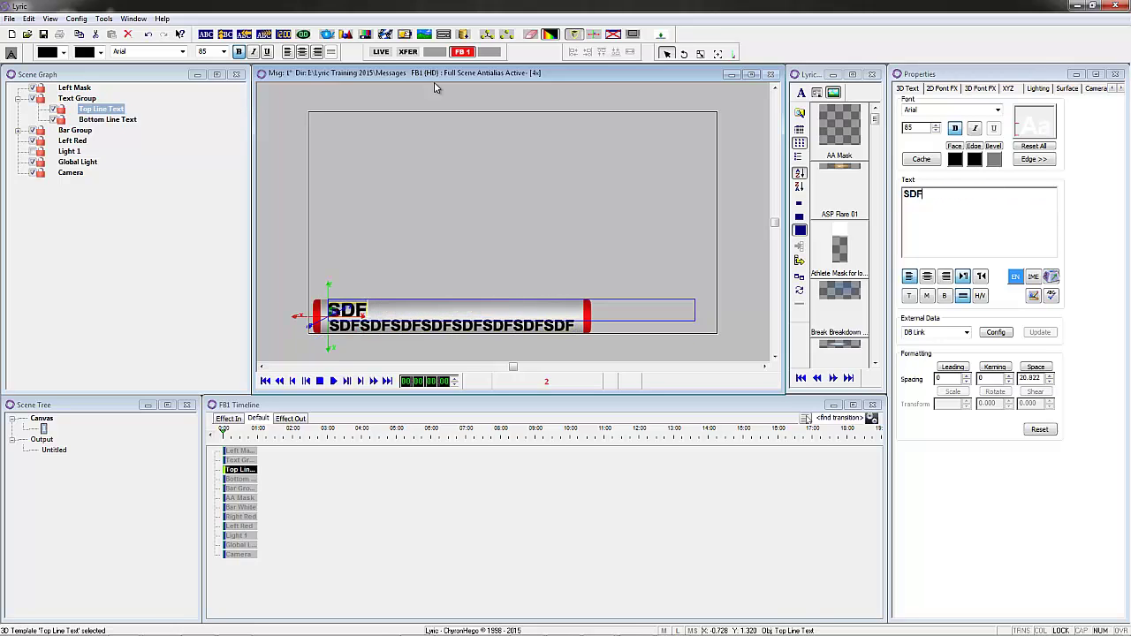
pyautogui.write('DFSDFSDFSDFSDFSDFSDF')
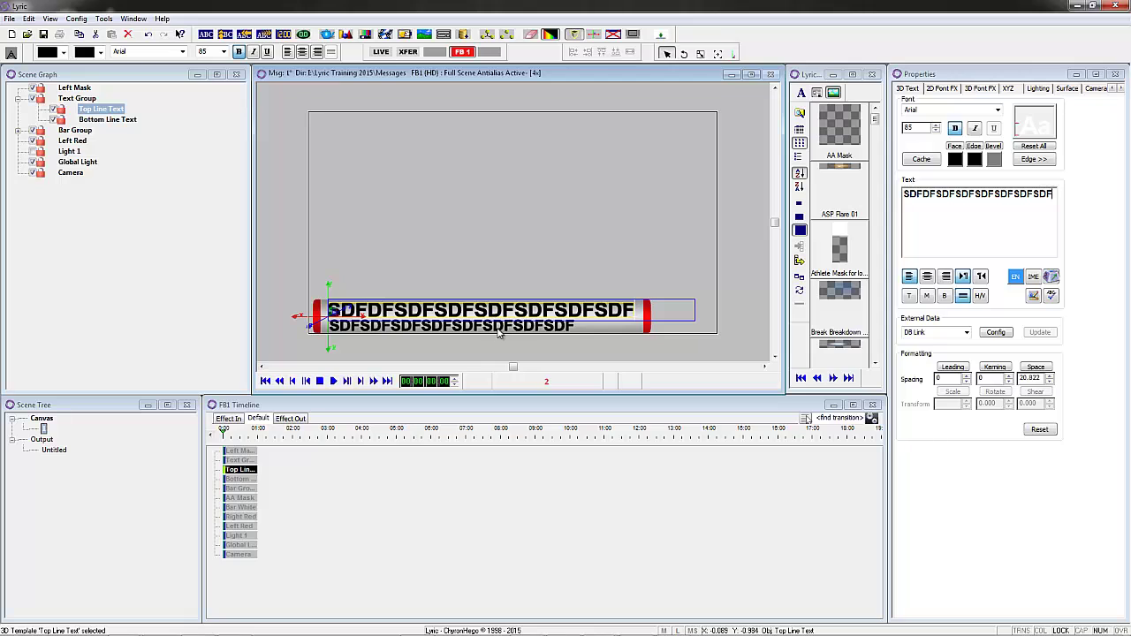
# Inspect the Effect In animation on the timeline, scrub it near its start, and return to the Default timeline
pyautogui.click(236, 419)
pyautogui.click(576, 35)
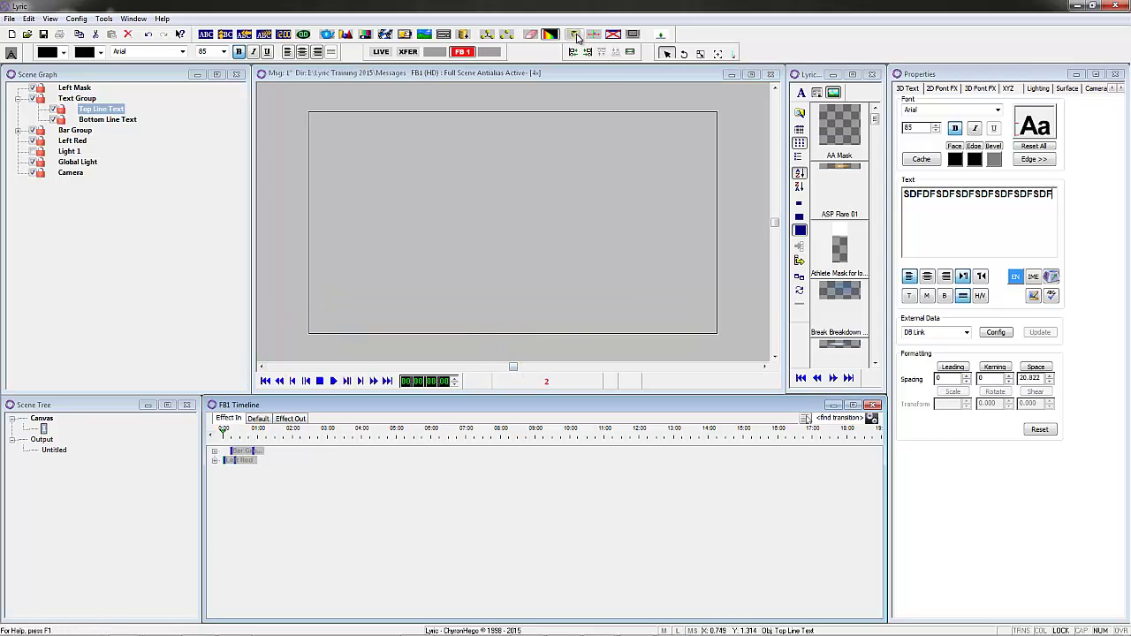
pyautogui.moveTo(228, 438)
pyautogui.mouseDown()
pyautogui.moveTo(251, 442)
pyautogui.moveTo(226, 441)
pyautogui.mouseUp()
pyautogui.click(258, 419)
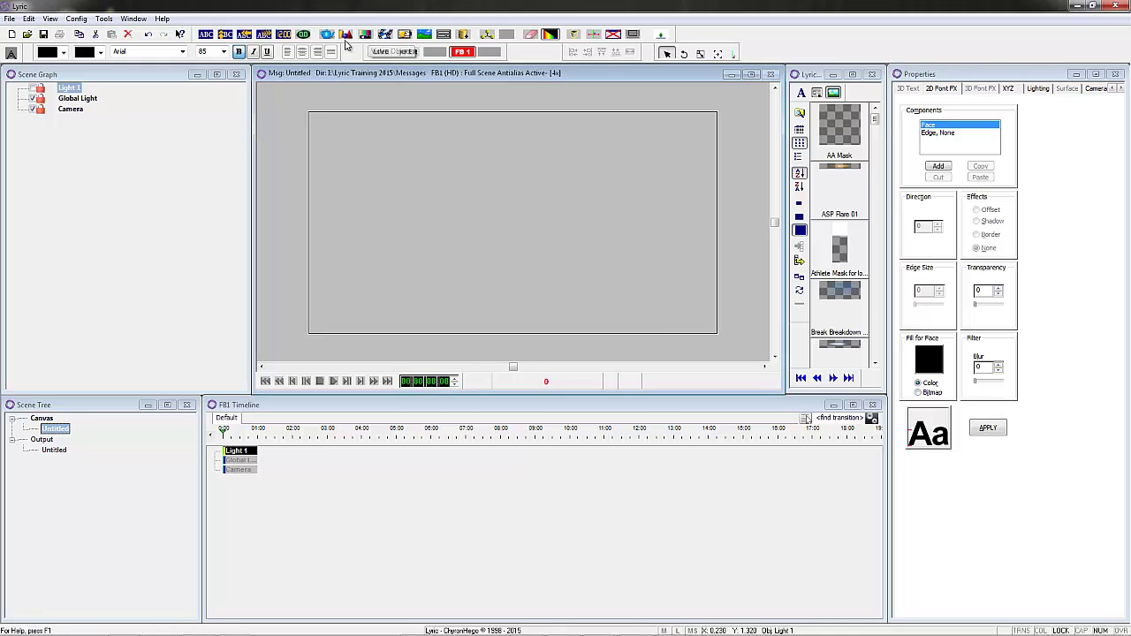
# Insert a Pod 3D primitive and place it in the lower-left area of the empty canvas
pyautogui.click(345, 36)
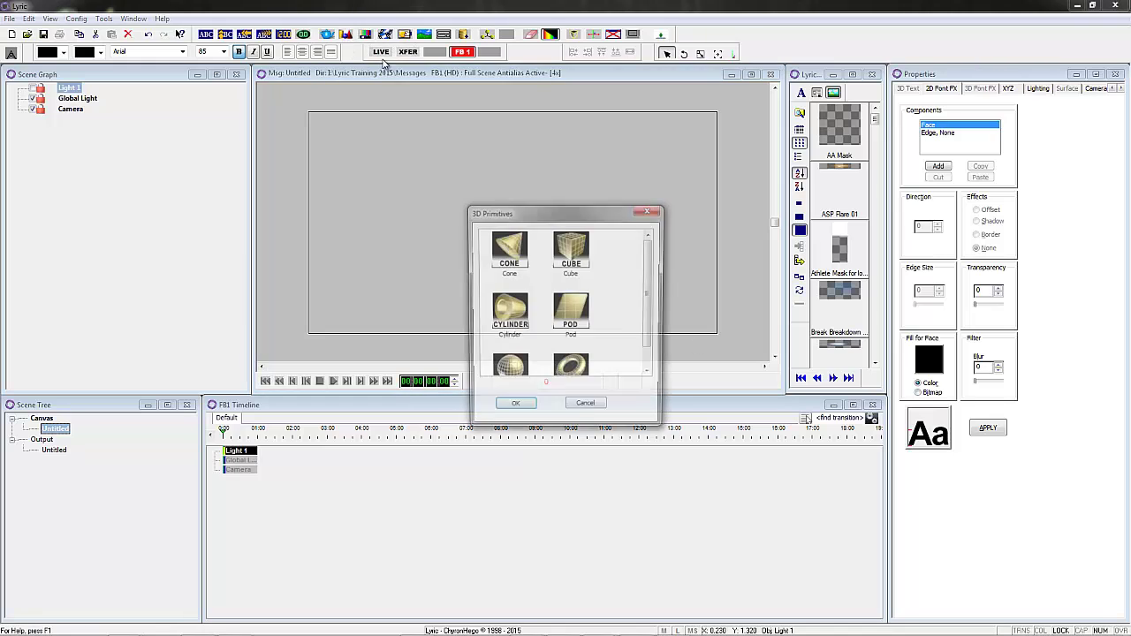
pyautogui.doubleClick(575, 315)
pyautogui.moveTo(579, 162); pyautogui.dragTo(406, 266)
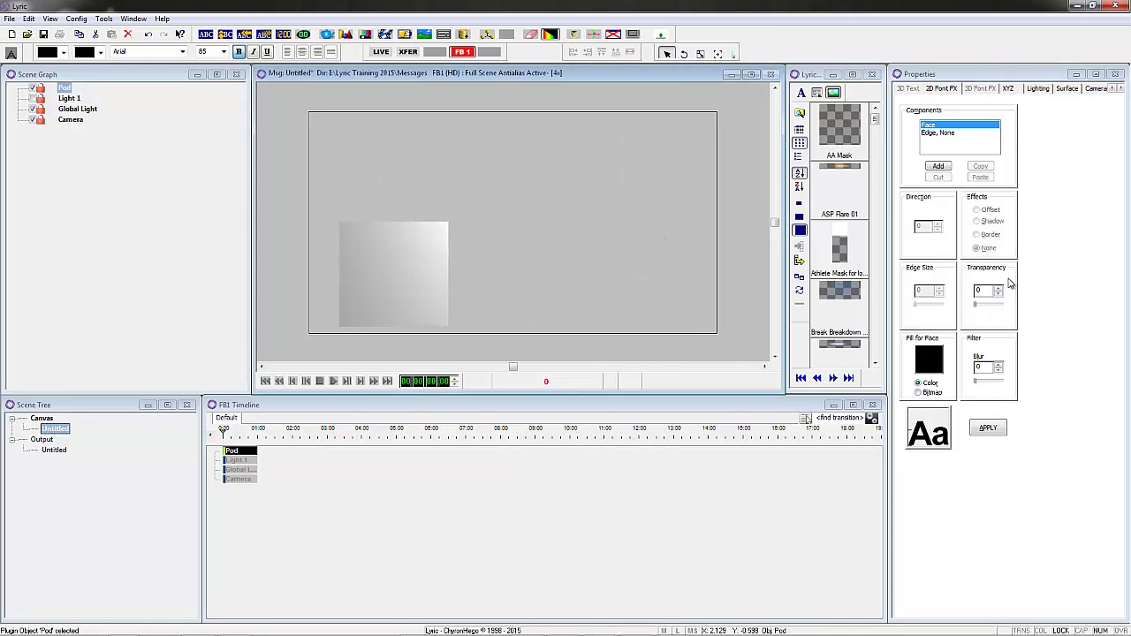
# Unlock the pod's aspect ratio and set its Y scale to 0.400
pyautogui.rightClick(1074, 238)
pyautogui.click(1038, 303)
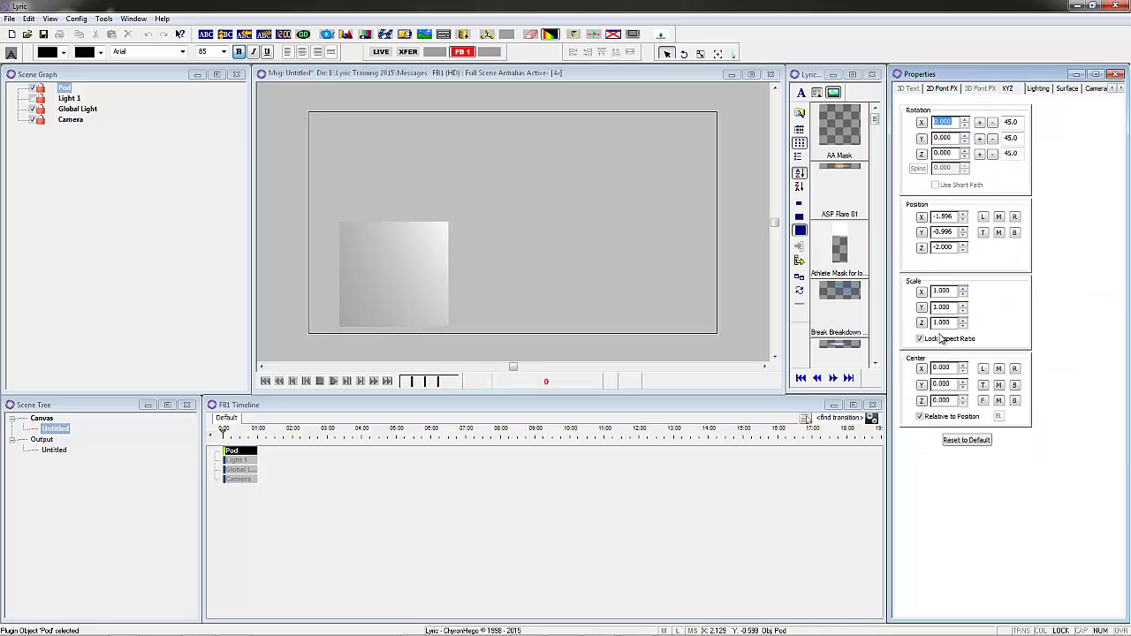
pyautogui.click(920, 338)
pyautogui.moveTo(953, 311); pyautogui.dragTo(953, 320)
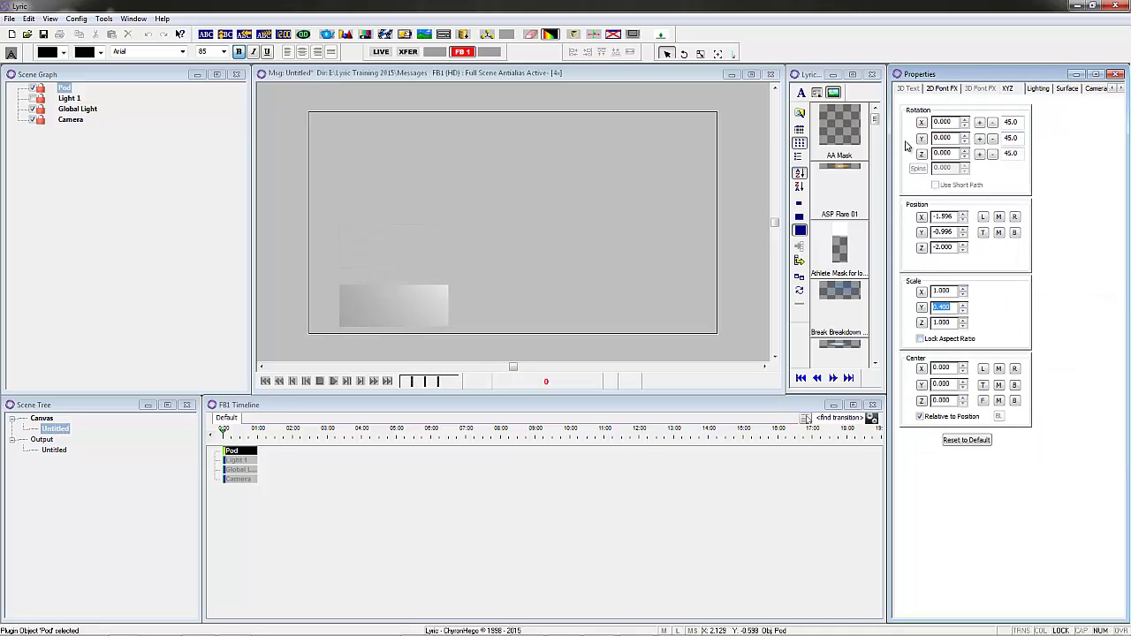
# Apply the Texture 10 image from the image library as the pod's surface texture
pyautogui.moveTo(879, 122); pyautogui.dragTo(880, 329)
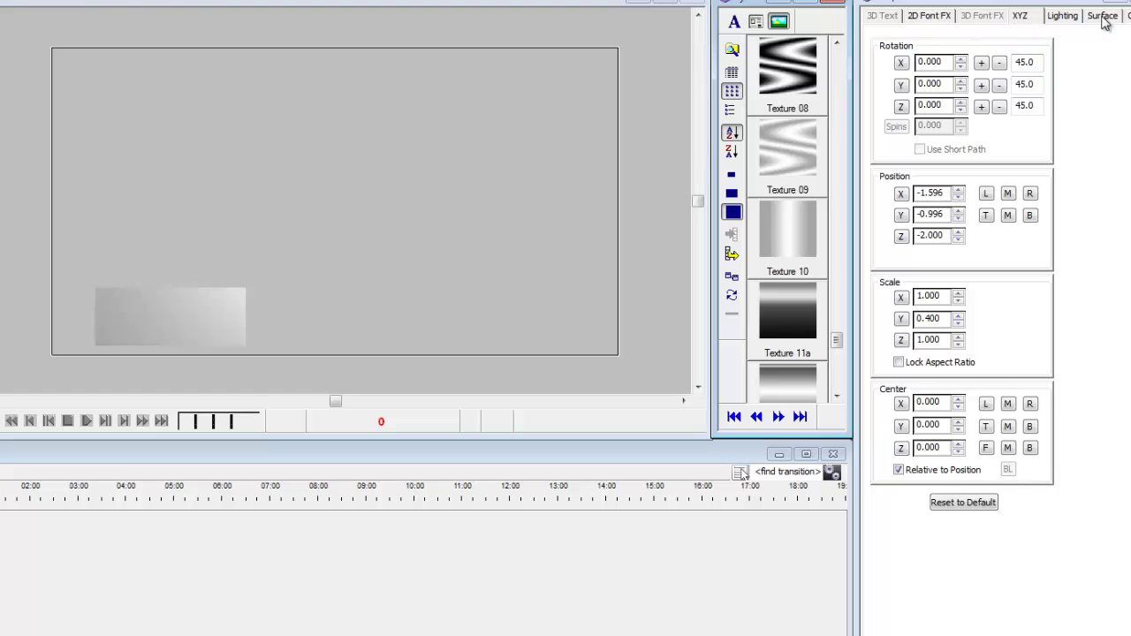
pyautogui.click(1103, 18)
pyautogui.moveTo(770, 234); pyautogui.dragTo(910, 220)
# Set the pod's specular colour to near black (RGB 1, 1, 1) and its diffuse colour to light grey (RGB 188, 188, 188)
pyautogui.click(989, 78)
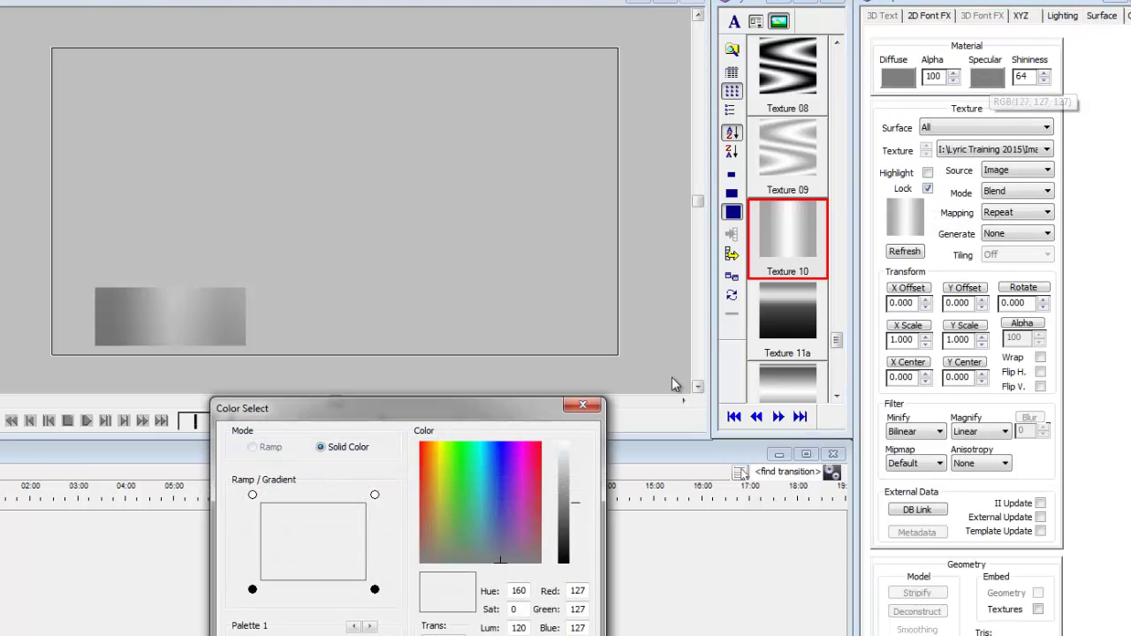
pyautogui.moveTo(575, 503); pyautogui.dragTo(574, 562)
pyautogui.click(627, 633)
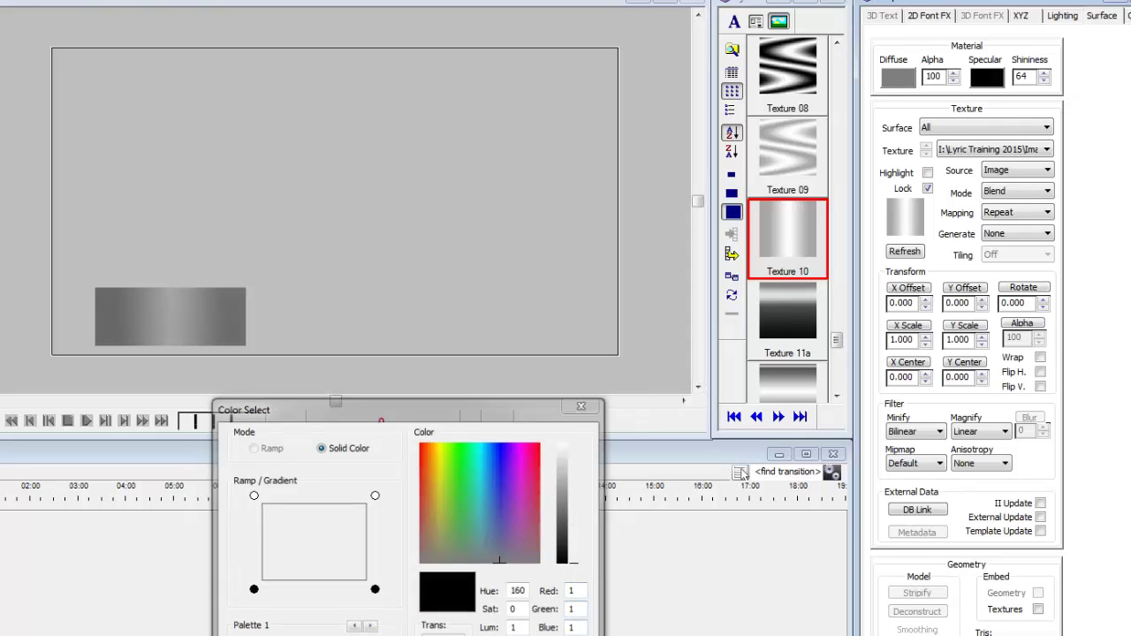
pyautogui.click(907, 80)
pyautogui.moveTo(575, 515); pyautogui.dragTo(574, 474)
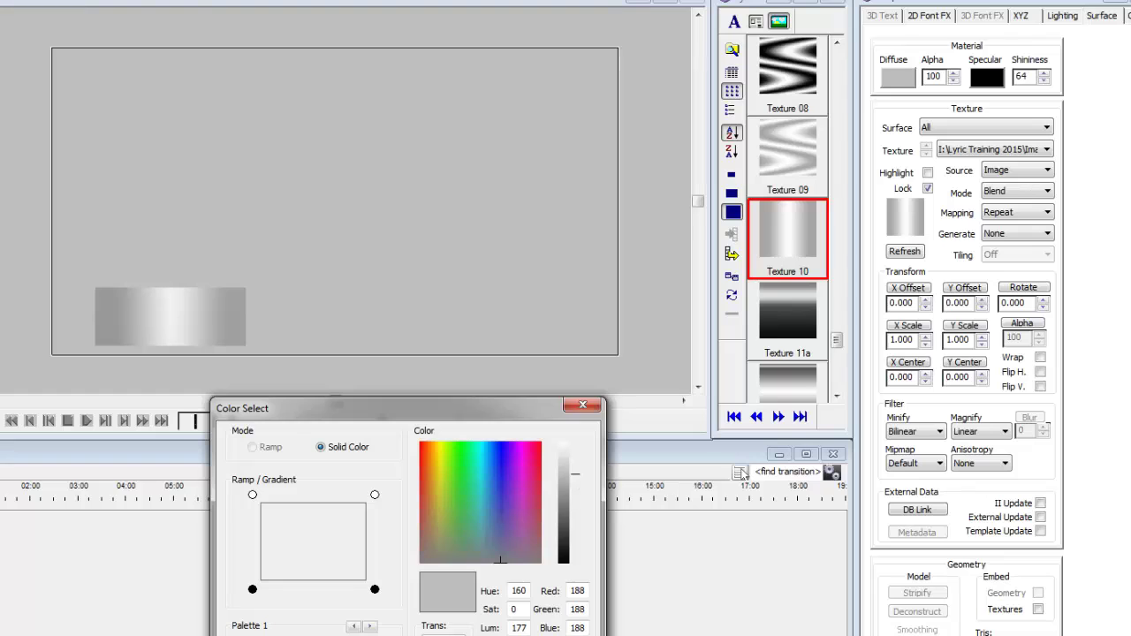
pyautogui.press('Return')
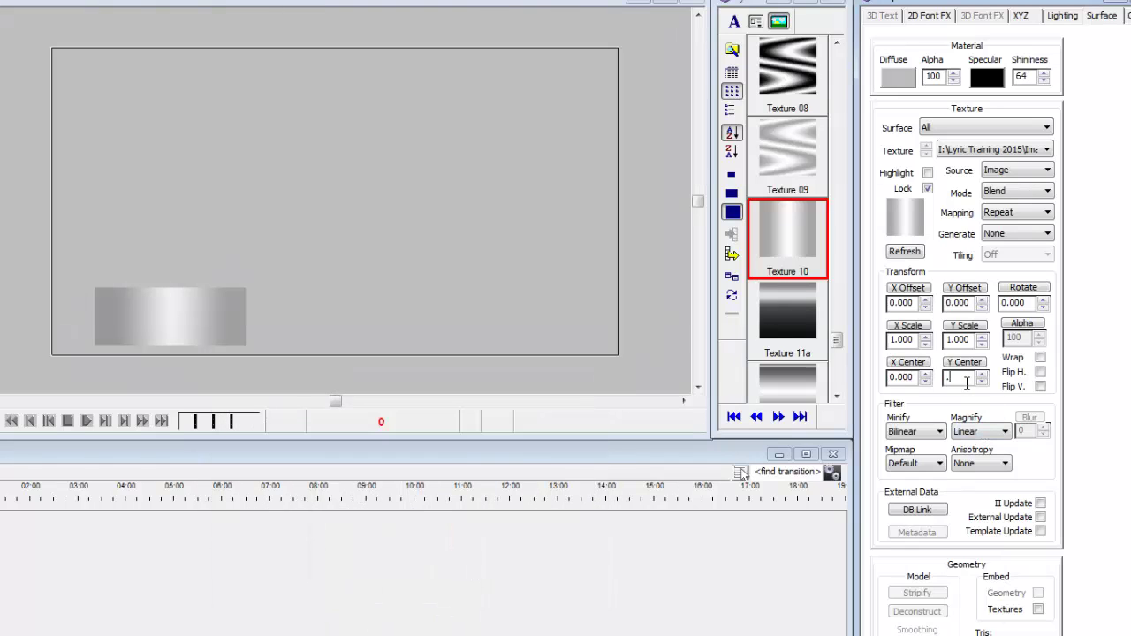
# Set the pod texture's X and Y center to 0.5 and rotate the texture by 90
pyautogui.doubleClick(910, 377)
pyautogui.write('.5')
pyautogui.doubleClick(1028, 302)
pyautogui.write('90')
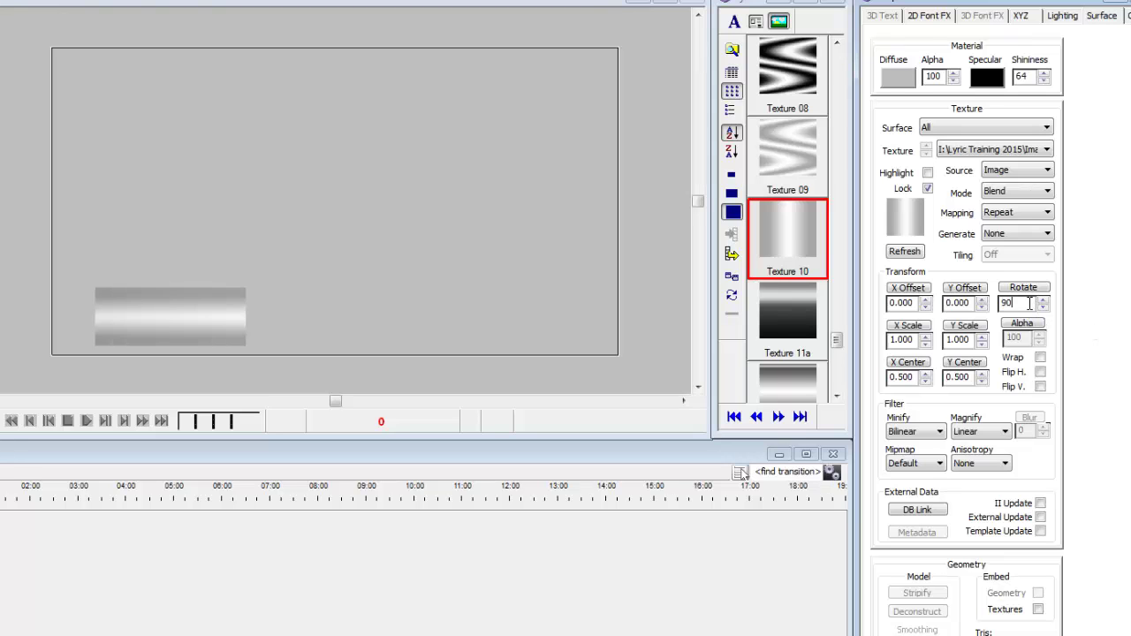
pyautogui.press('Return')
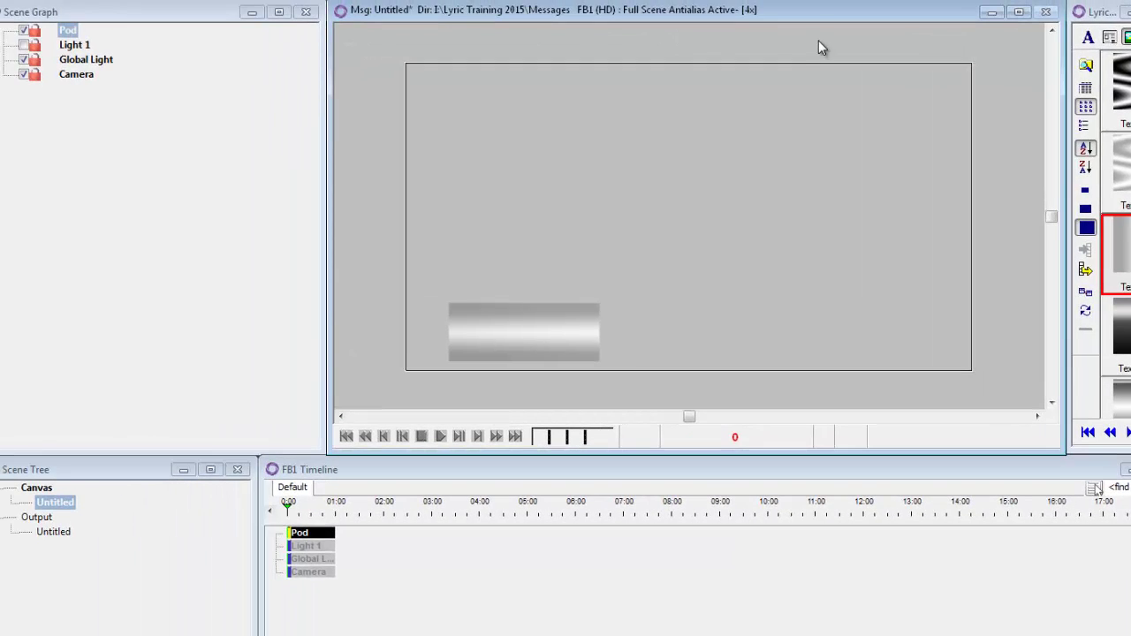
# Rename the pod "White Bar" and move it slightly right and down to the bottom edge of the frame
pyautogui.click(83, 34)
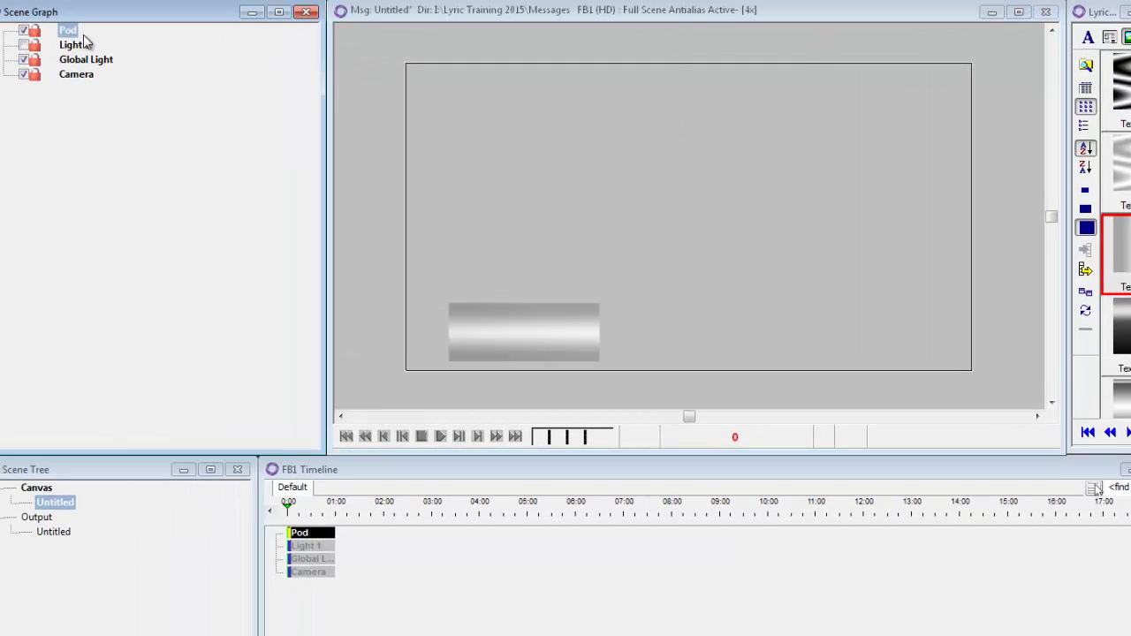
pyautogui.write('White Bar')
pyautogui.press('Return')
pyautogui.moveTo(557, 336)
pyautogui.mouseDown()
pyautogui.moveTo(566, 334)
pyautogui.moveTo(566, 348)
pyautogui.mouseUp()
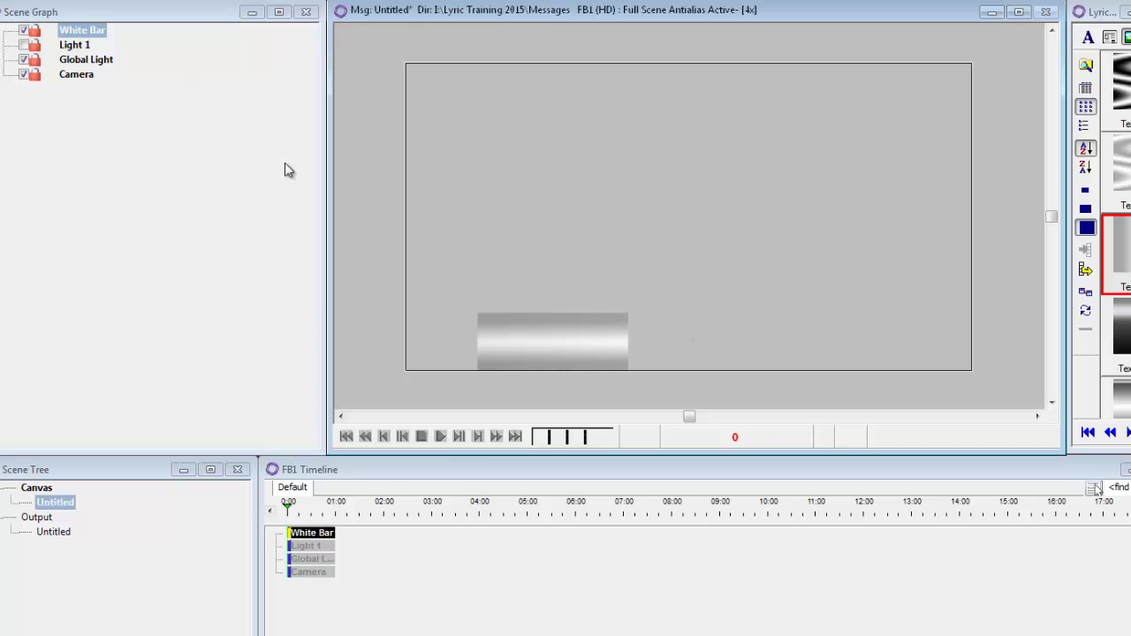
# Duplicate White Bar and rename the copy listed below it "Red Chip Left"
pyautogui.click(76, 45)
pyautogui.click(83, 31)
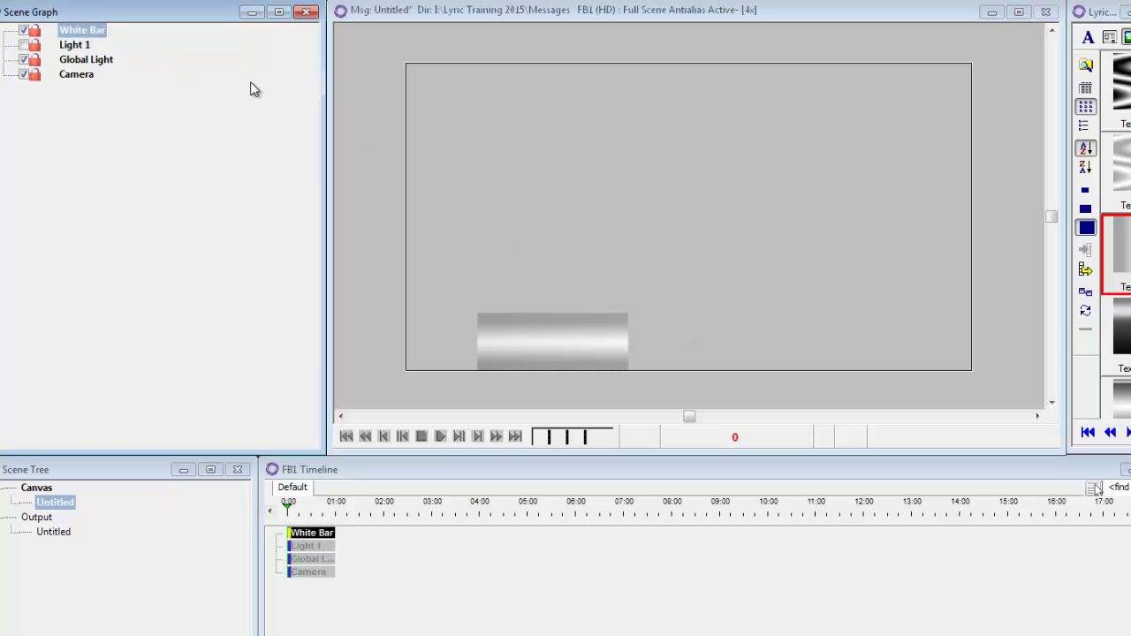
pyautogui.hotkey('ctrl', 'v')
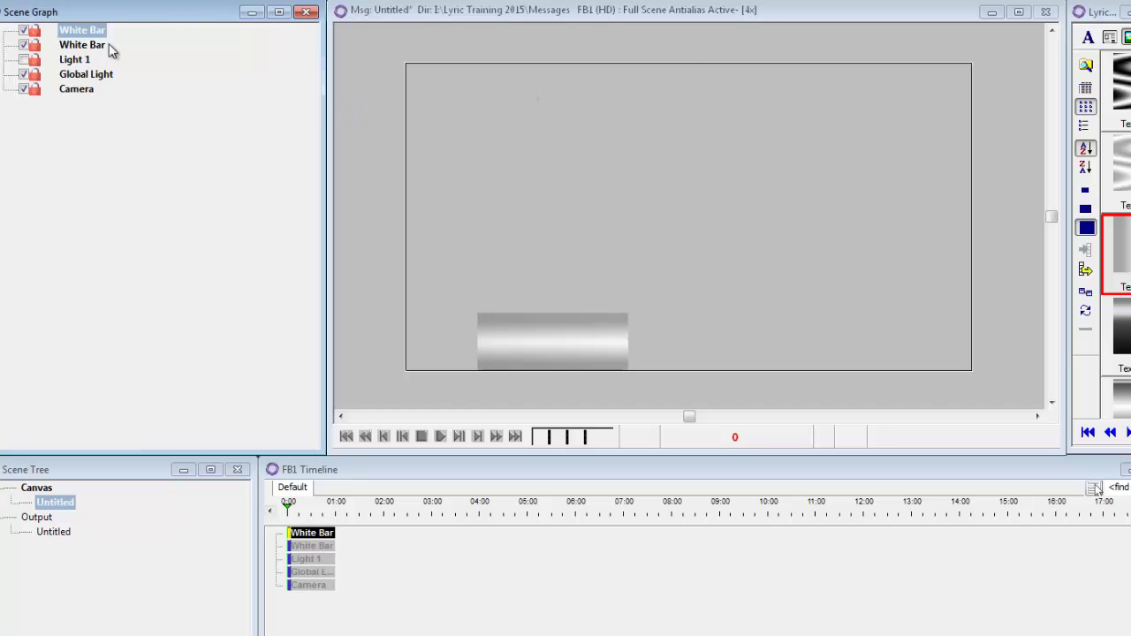
pyautogui.click(85, 47)
pyautogui.click(87, 49)
pyautogui.write('Red C')
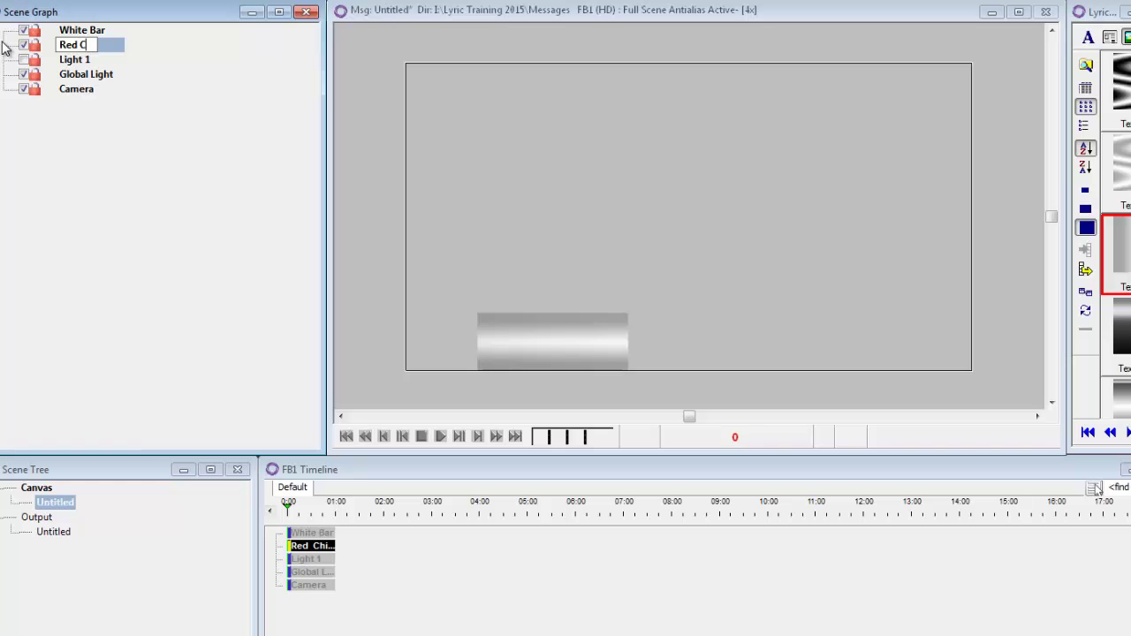
pyautogui.write('hip Left')
pyautogui.press('Return')
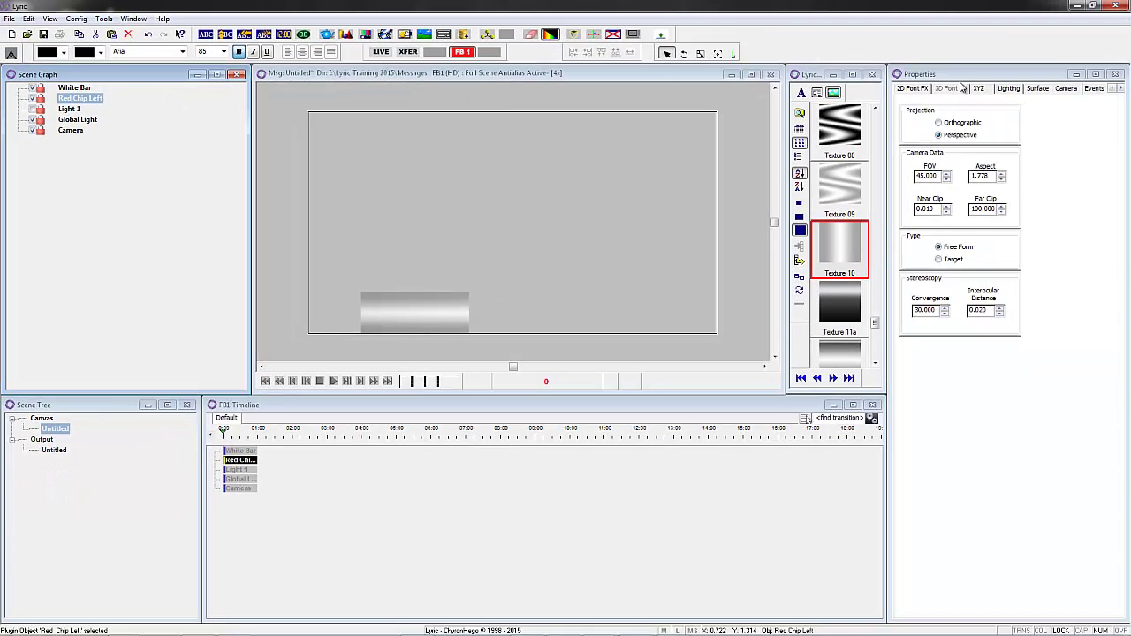
# Set Red Chip Left's diffuse material colour to a dark red, RGB 142, 0, 0
pyautogui.click(1038, 88)
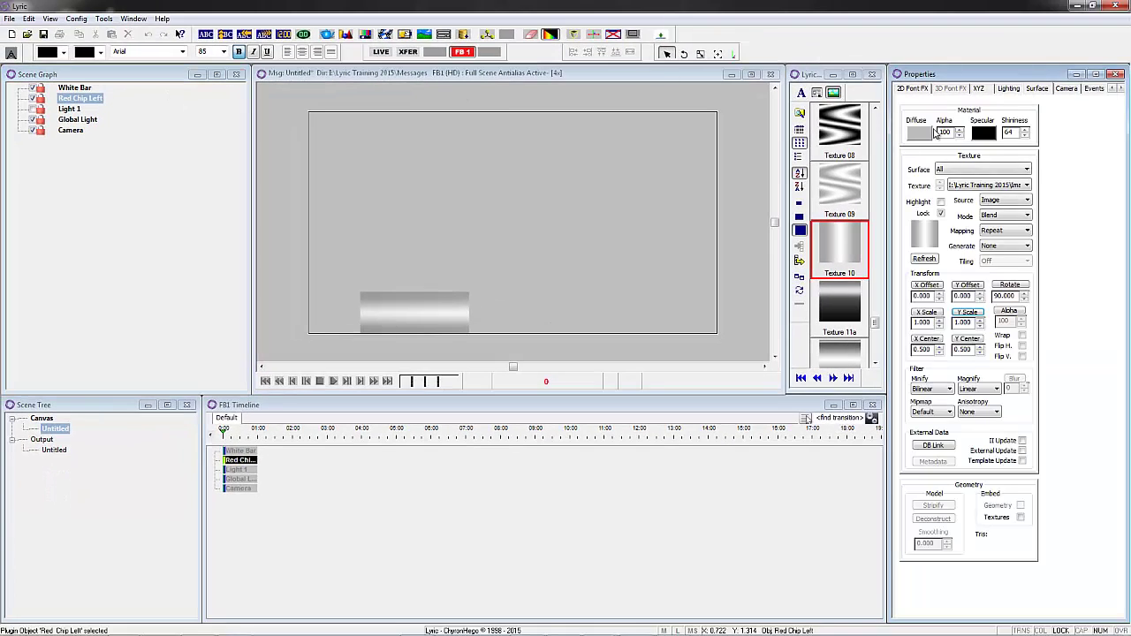
pyautogui.click(920, 133)
pyautogui.click(576, 401)
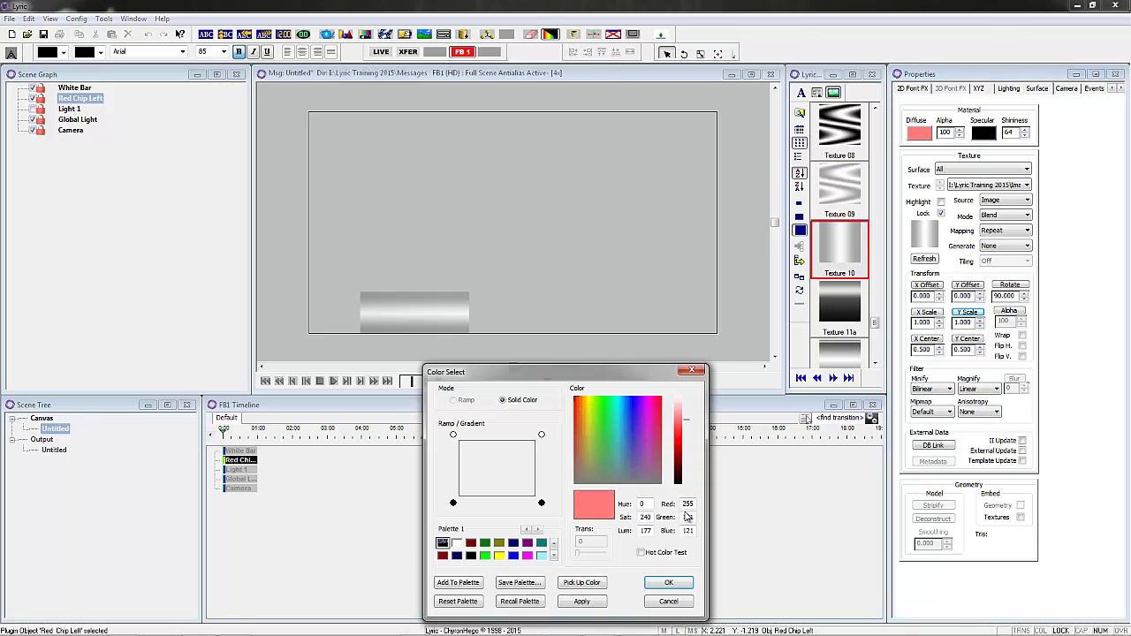
pyautogui.moveTo(685, 438); pyautogui.dragTo(685, 466)
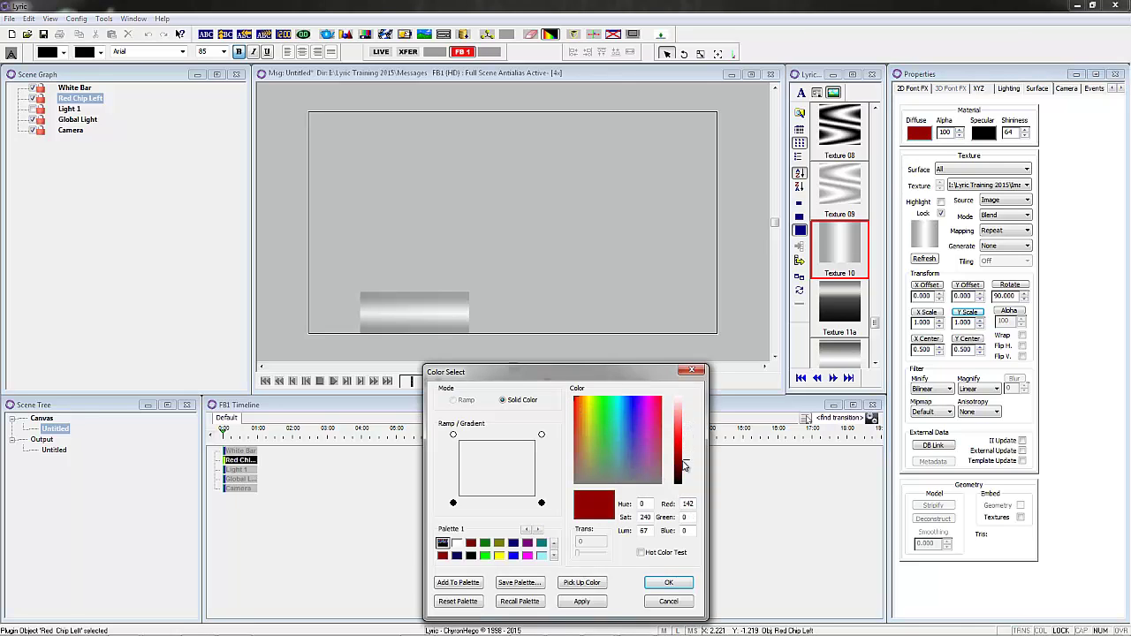
pyautogui.click(669, 584)
# Move Red Chip Left along X to about -1.495 so it sticks out at the white bar's left end
pyautogui.rightClick(1059, 242)
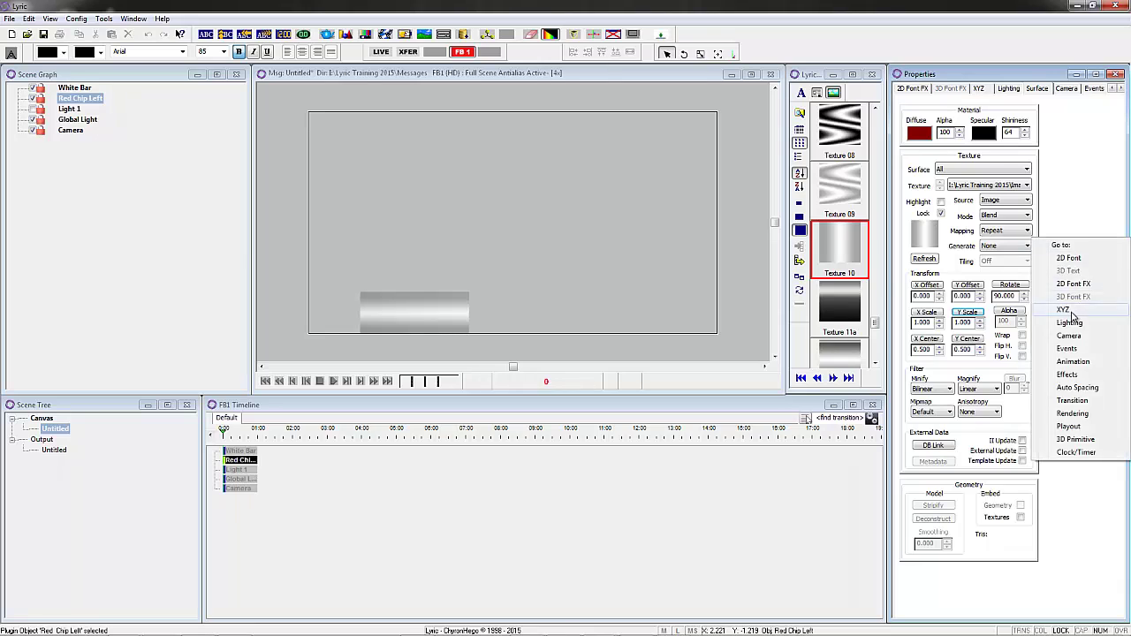
pyautogui.click(1061, 301)
pyautogui.moveTo(956, 219); pyautogui.dragTo(929, 218)
# Set Red Chip Left's tessellation to 100 and round its upper left corner with smoothing 1 and a small corner size
pyautogui.rightClick(1056, 252)
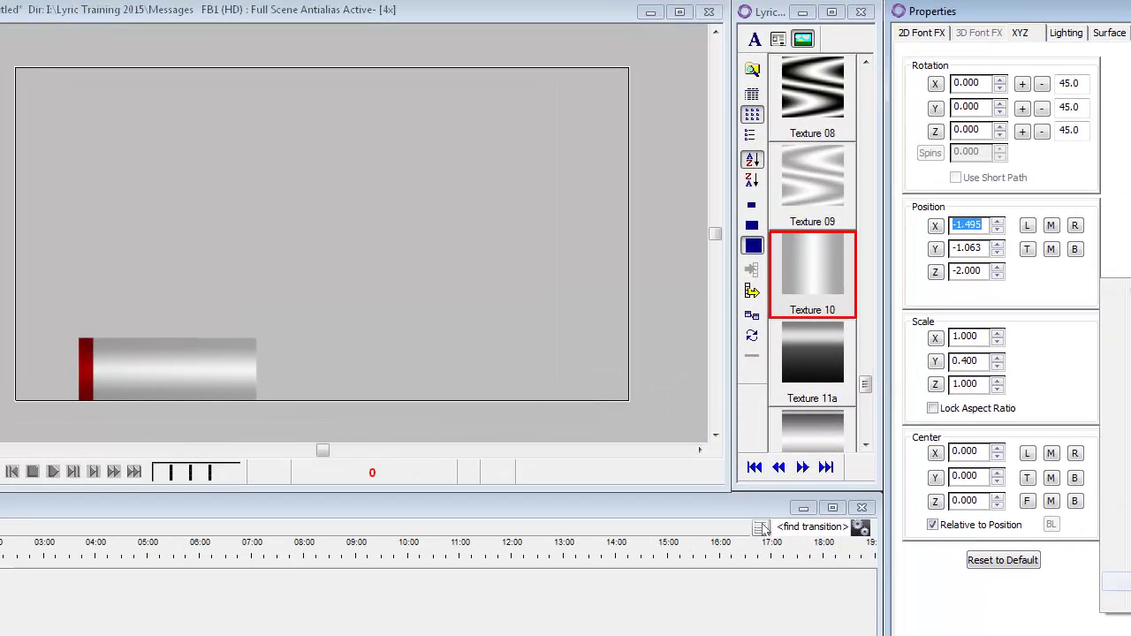
pyautogui.click(1115, 582)
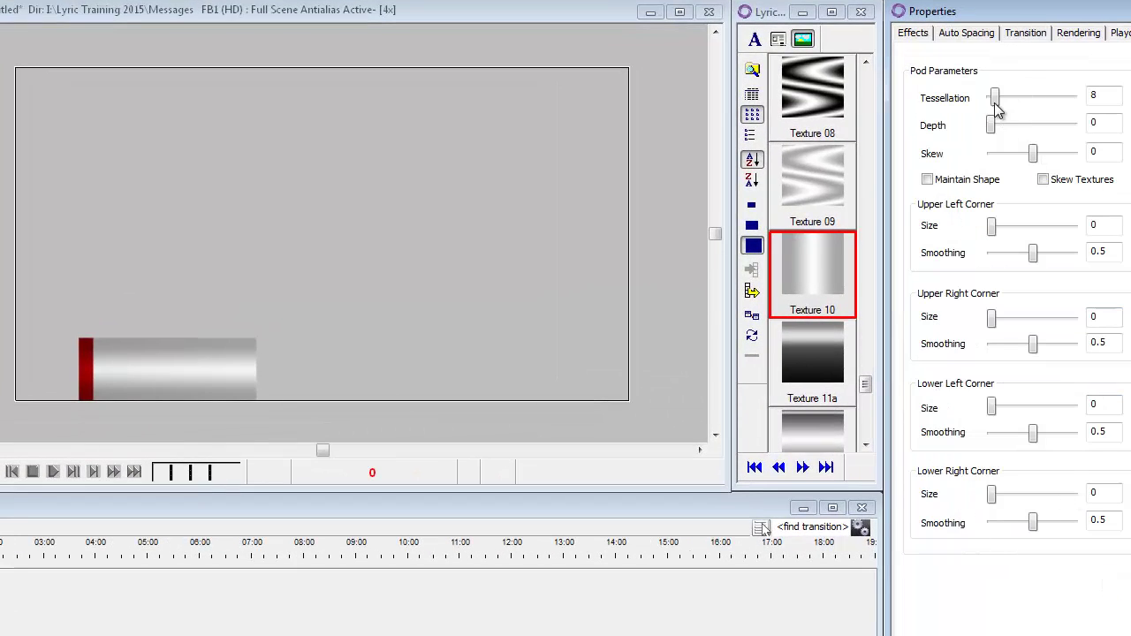
pyautogui.moveTo(996, 104); pyautogui.dragTo(1116, 112)
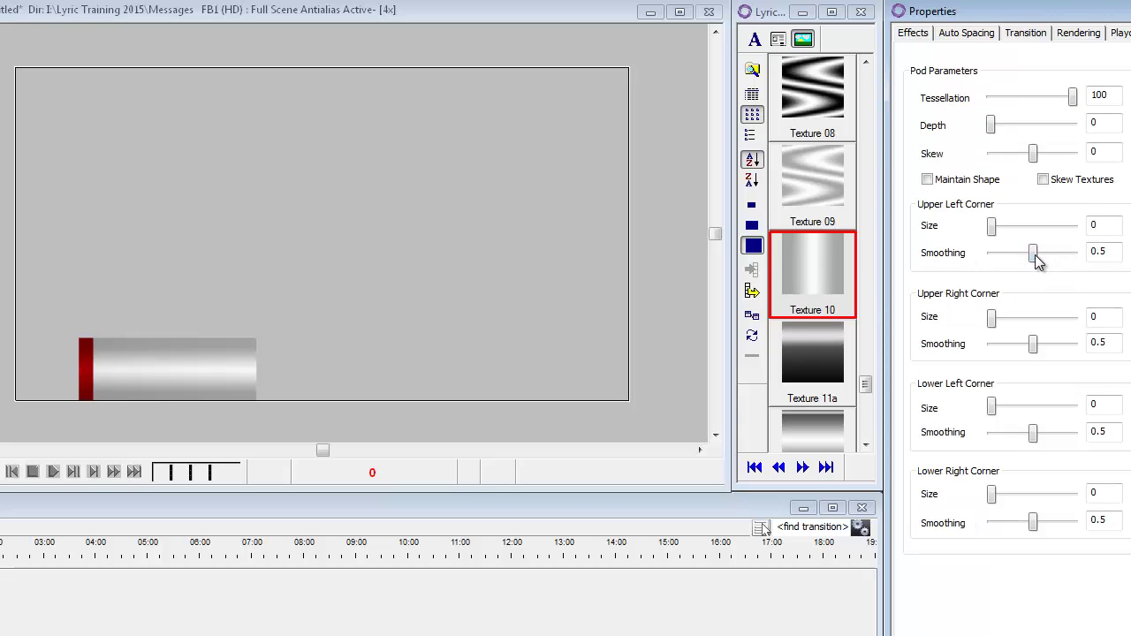
pyautogui.moveTo(1037, 259); pyautogui.dragTo(1104, 260)
pyautogui.moveTo(992, 222); pyautogui.dragTo(1024, 240)
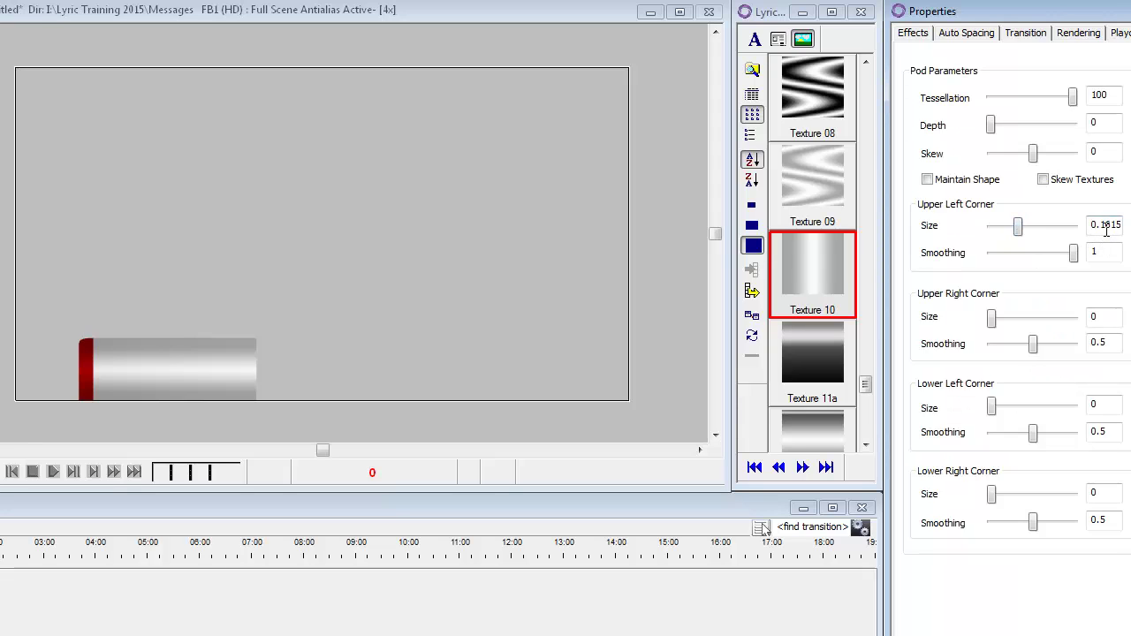
pyautogui.moveTo(1107, 228); pyautogui.dragTo(1130, 228)
pyautogui.write('5')
pyautogui.press('Return')
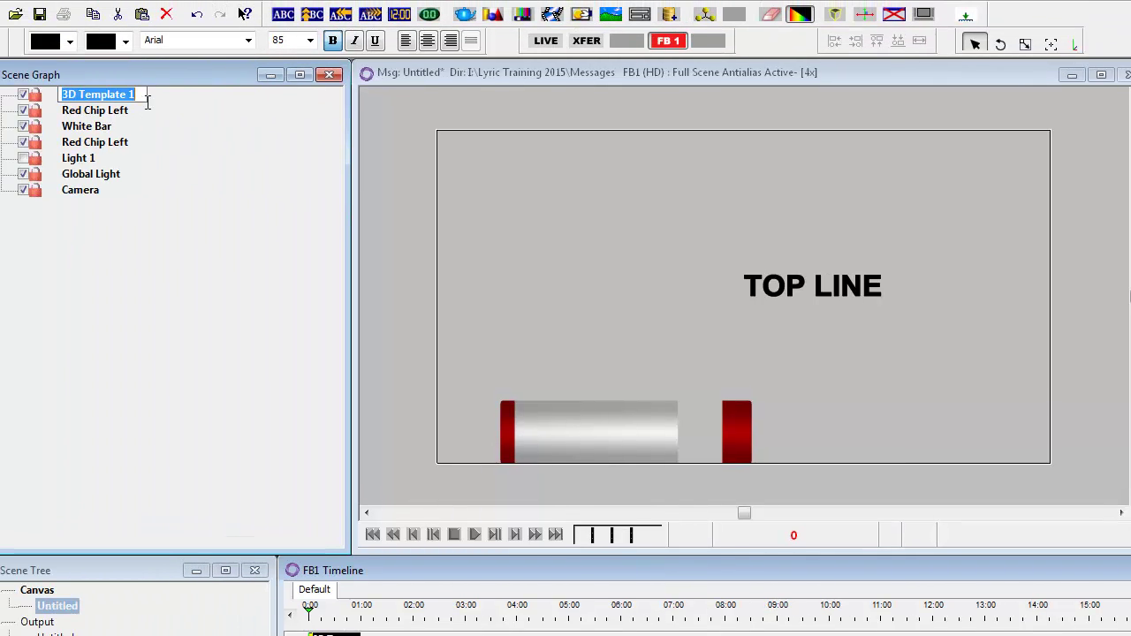
# Rename the "3D Template 1" text object "Top Text" in the scene graph
pyautogui.write('tOP')
pyautogui.press('BackSpace')
pyautogui.press('BackSpace')
pyautogui.press('BackSpace')
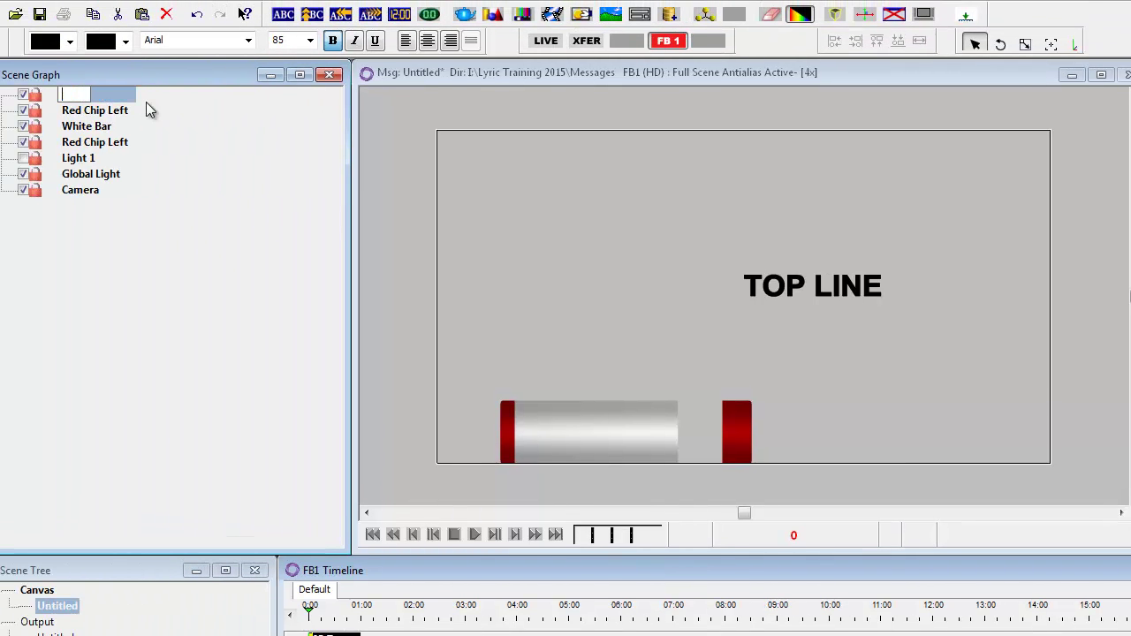
pyautogui.write('Top Text')
pyautogui.press('Return')
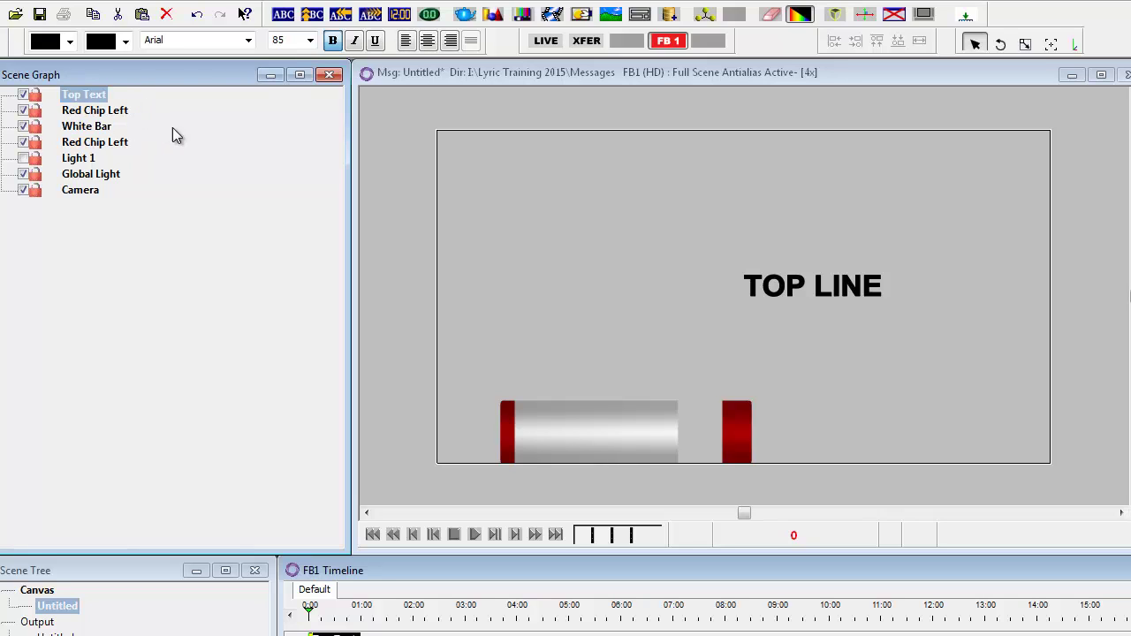
# Duplicate Top Text and rename the copy listed below it "Bottom Text"
pyautogui.hotkey('ctrl', 'v')
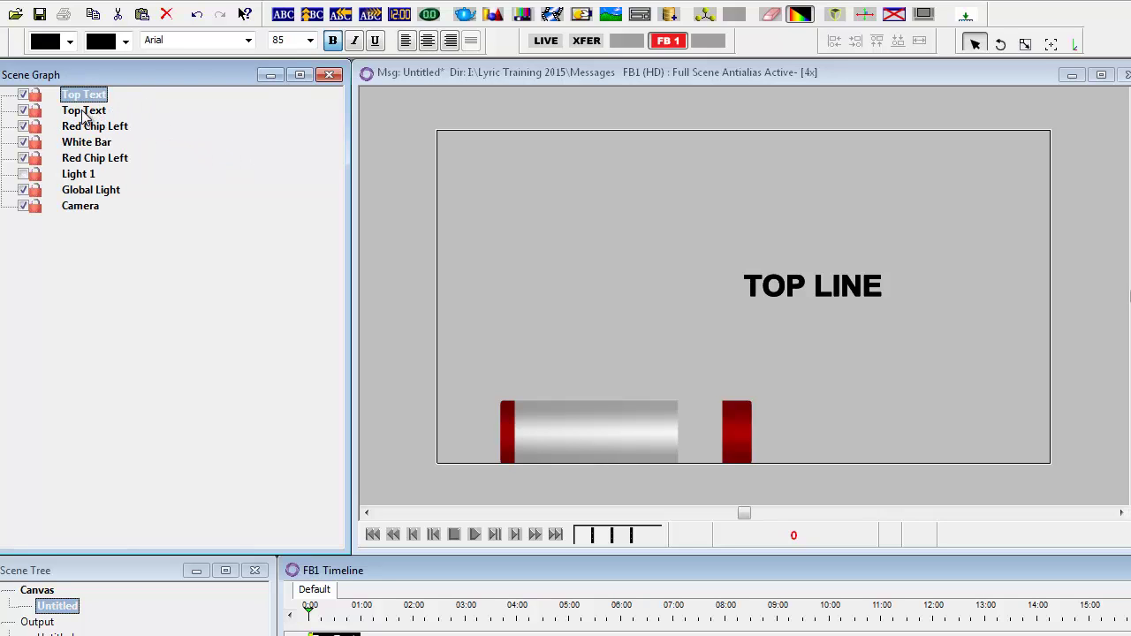
pyautogui.click(82, 112)
pyautogui.click(82, 115)
pyautogui.doubleClick(74, 112)
pyautogui.write('Bottom')
pyautogui.press('Return')
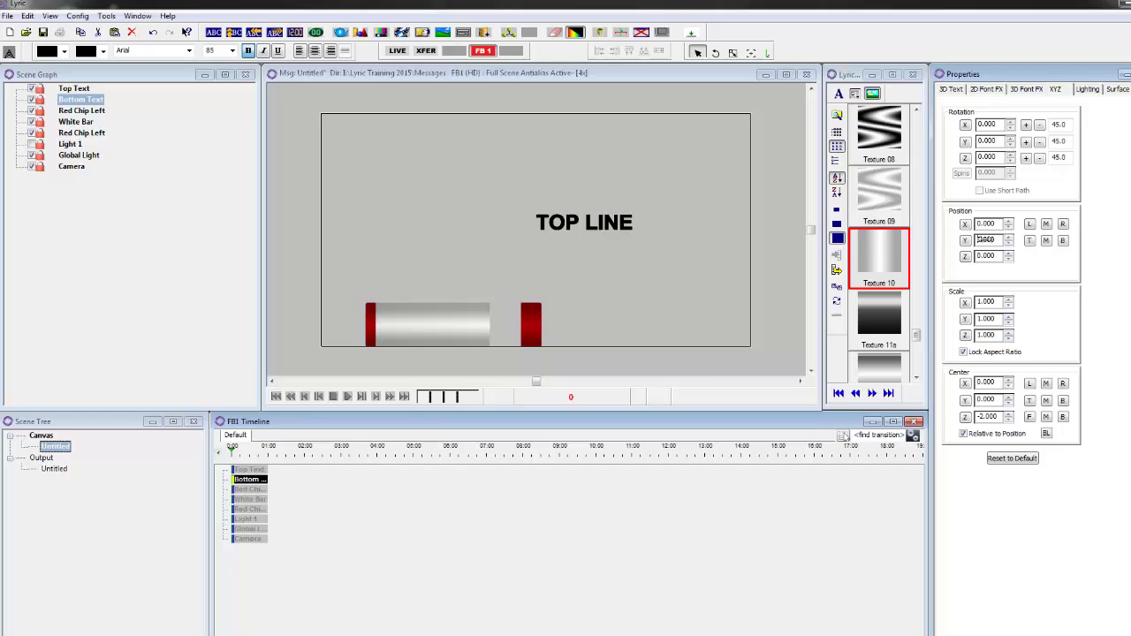
# Move Bottom Text onto the lower part of the white bar, at about X -1.38 and Y -1.04
pyautogui.moveTo(928, 233); pyautogui.dragTo(909, 218)
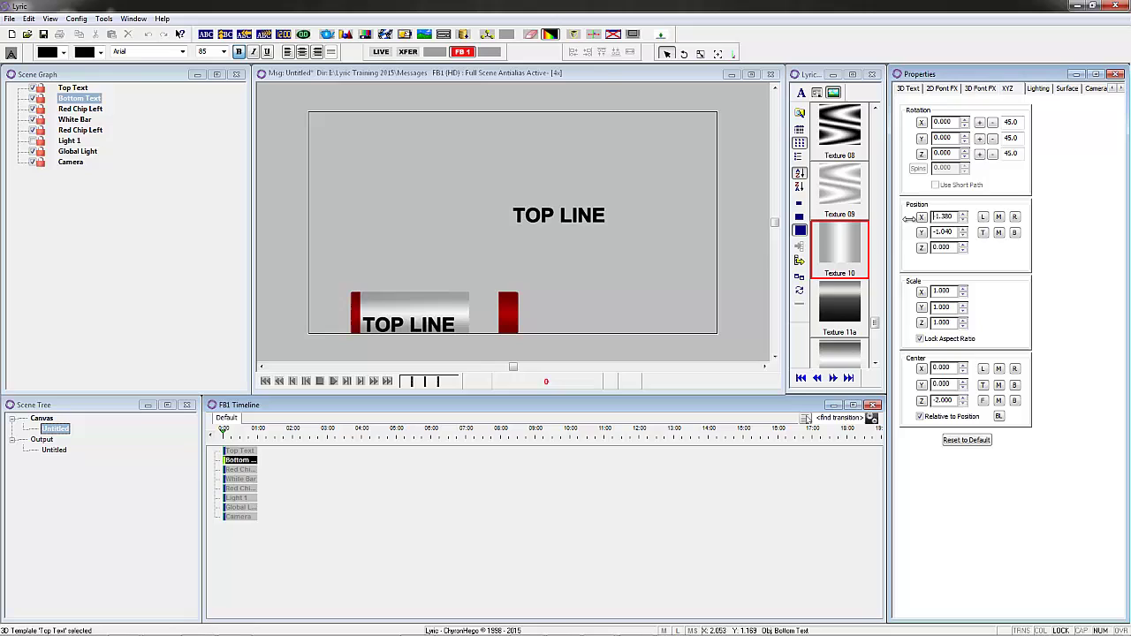
# Move Top Text onto the upper part of the white bar, at about X -1.342 and Y -0.848
pyautogui.click(76, 89)
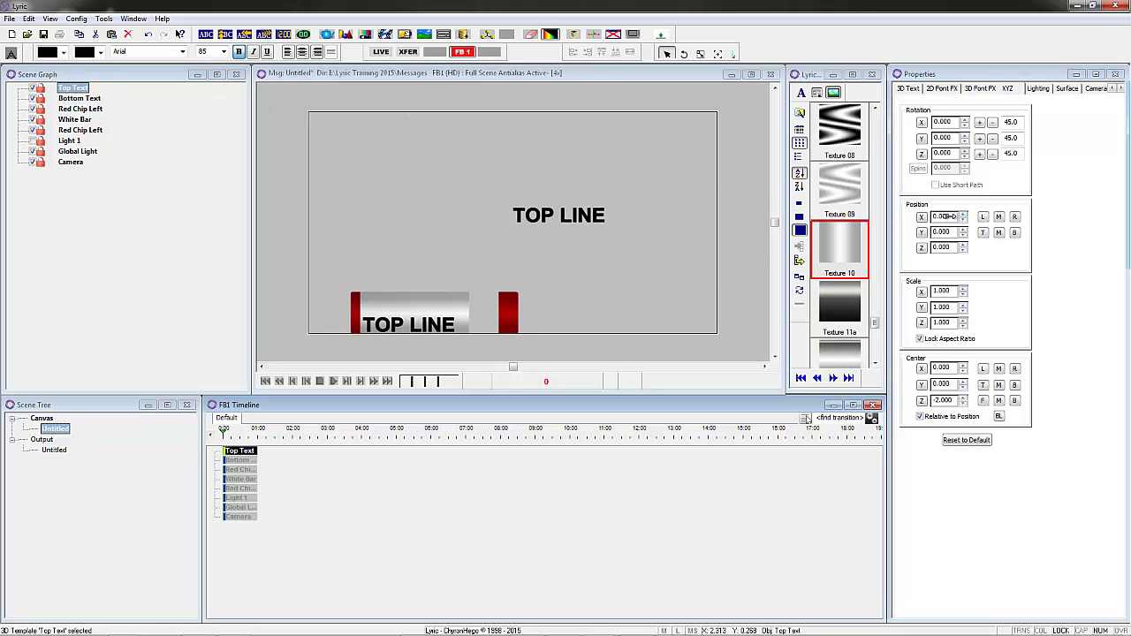
pyautogui.moveTo(922, 218)
pyautogui.mouseDown()
pyautogui.moveTo(909, 219)
pyautogui.moveTo(942, 240)
pyautogui.moveTo(943, 217)
pyautogui.mouseUp()
pyautogui.click(949, 219)
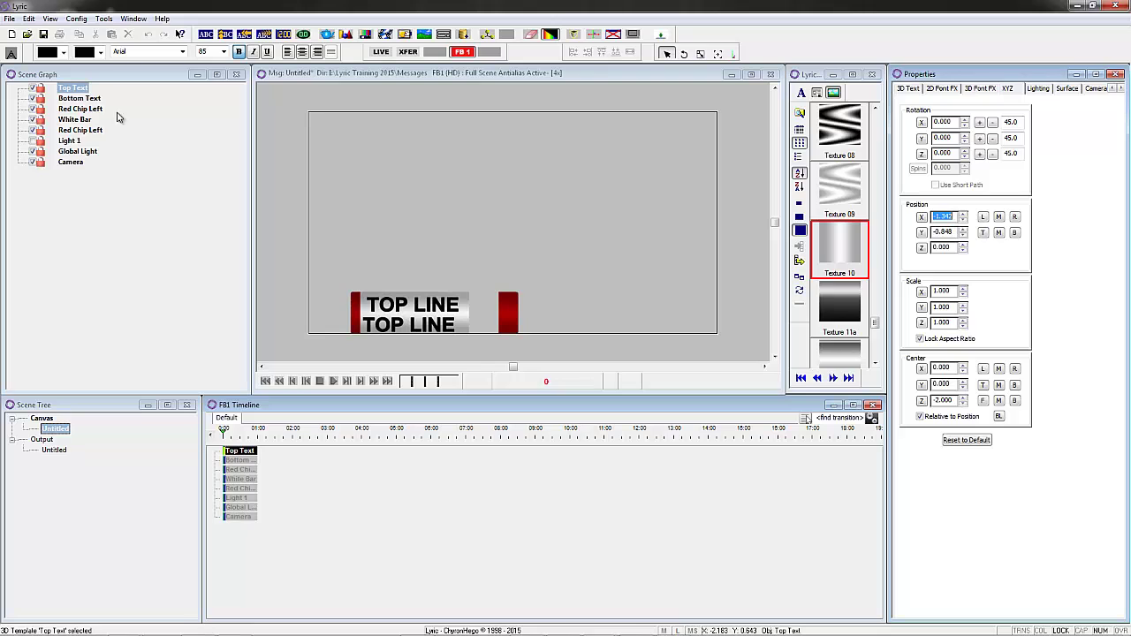
# Align the left edge of Bottom Text with Top Text by matching its X position of -1.342
pyautogui.click(91, 99)
pyautogui.click(948, 217)
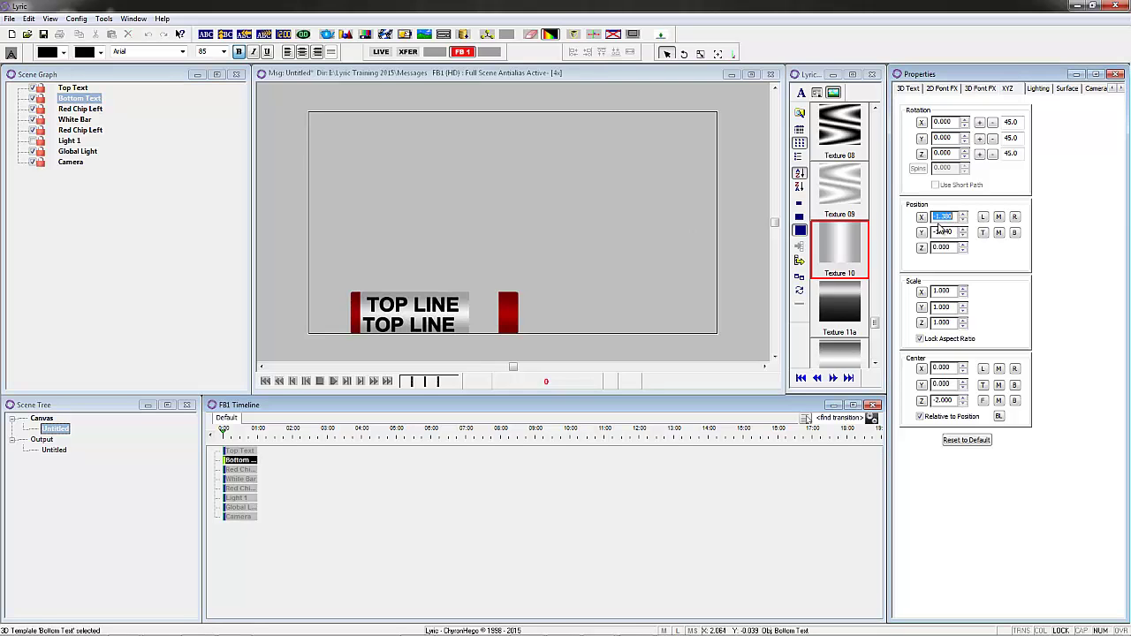
pyautogui.moveTo(940, 228); pyautogui.dragTo(940, 225)
# Open the 3D Template Properties of Top Text and enable Justify, without Wrap, and Size To Fit width
pyautogui.click(71, 90)
pyautogui.rightClick(78, 89)
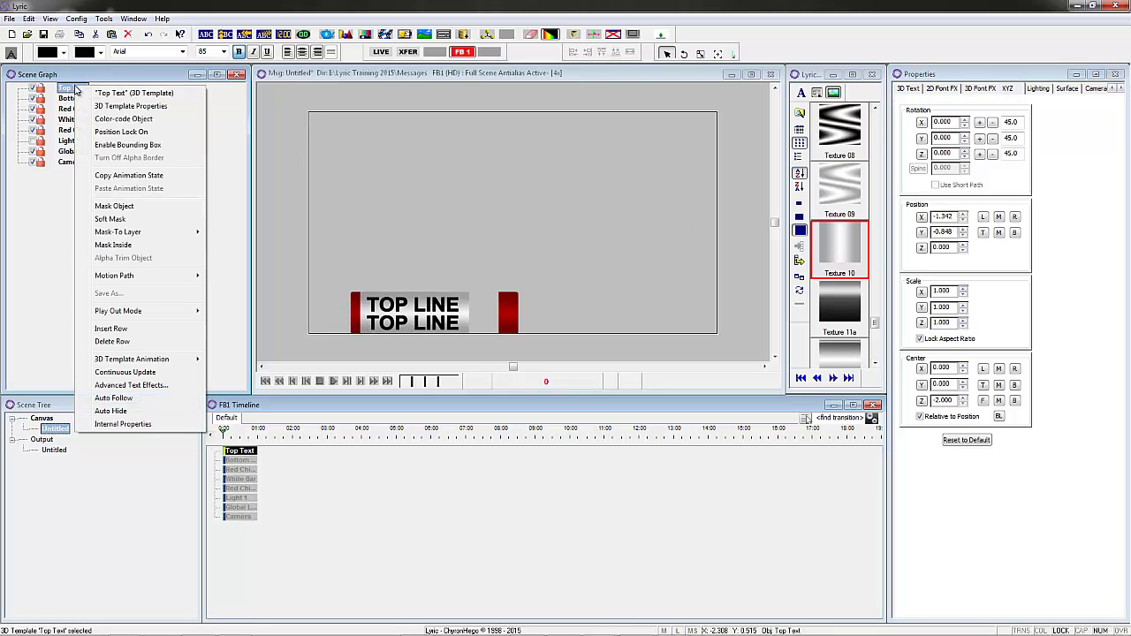
pyautogui.click(133, 106)
pyautogui.moveTo(218, 446); pyautogui.dragTo(428, 413)
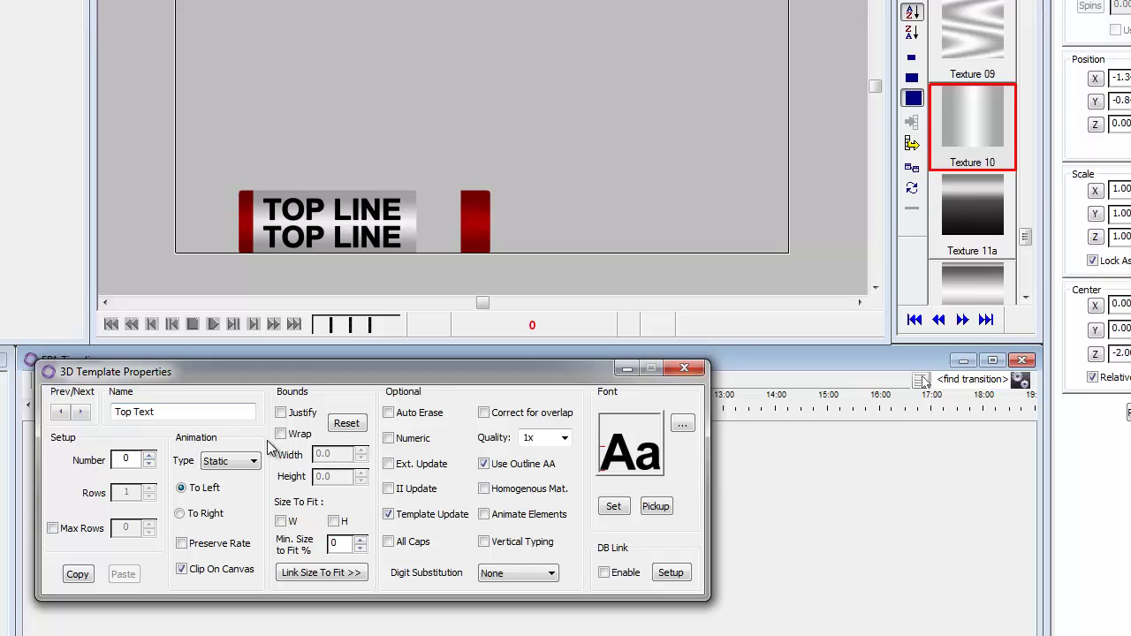
pyautogui.click(280, 435)
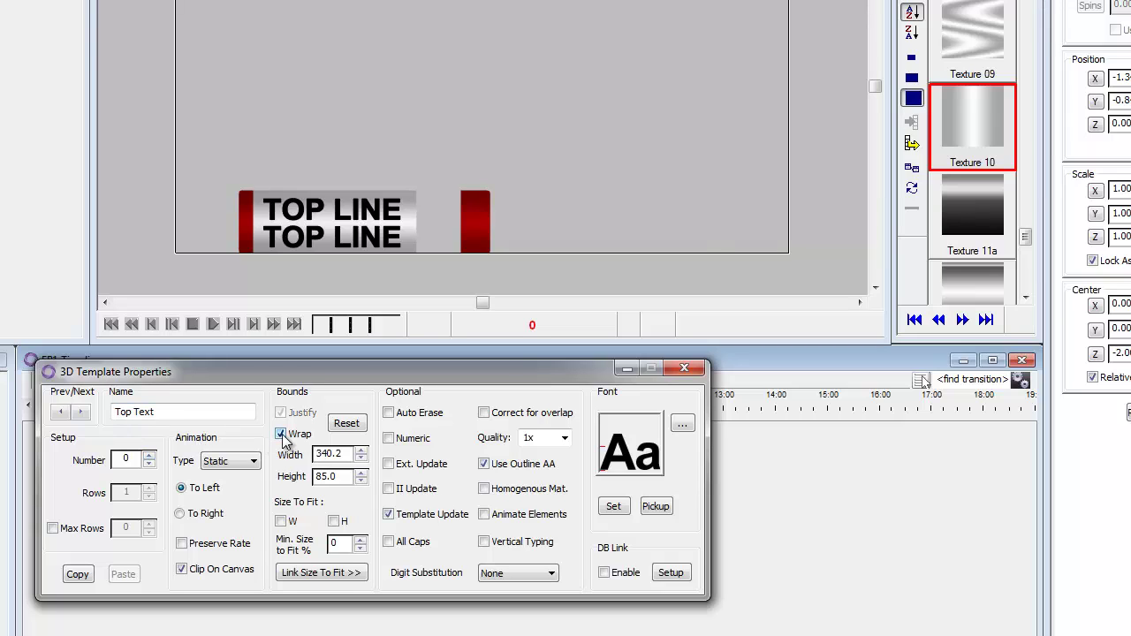
pyautogui.click(281, 413)
pyautogui.click(281, 521)
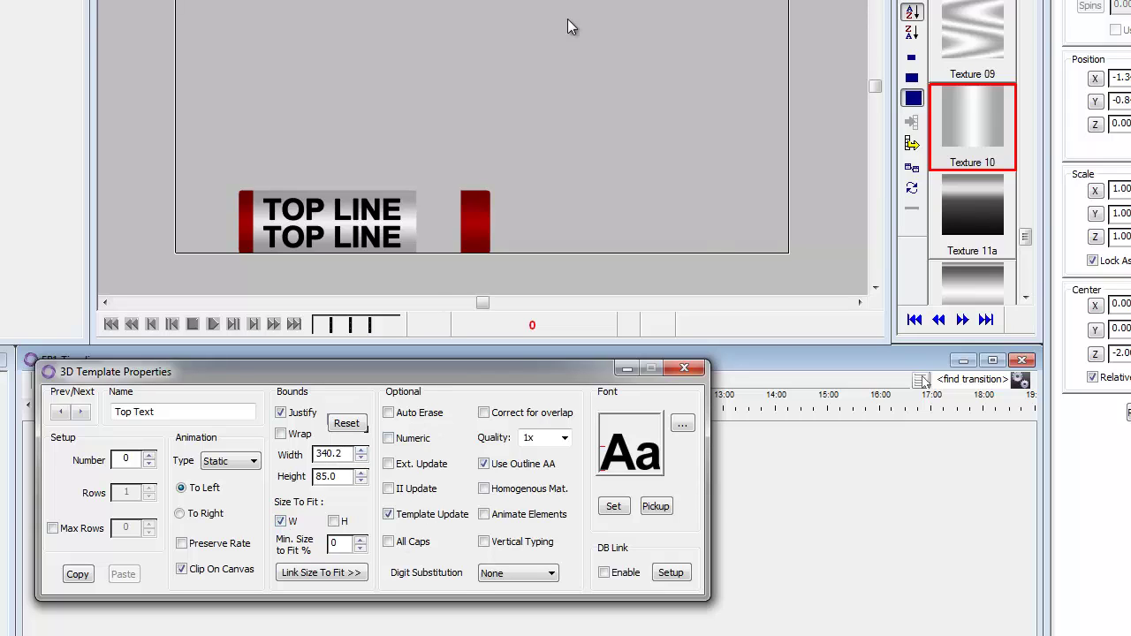
pyautogui.click(331, 210)
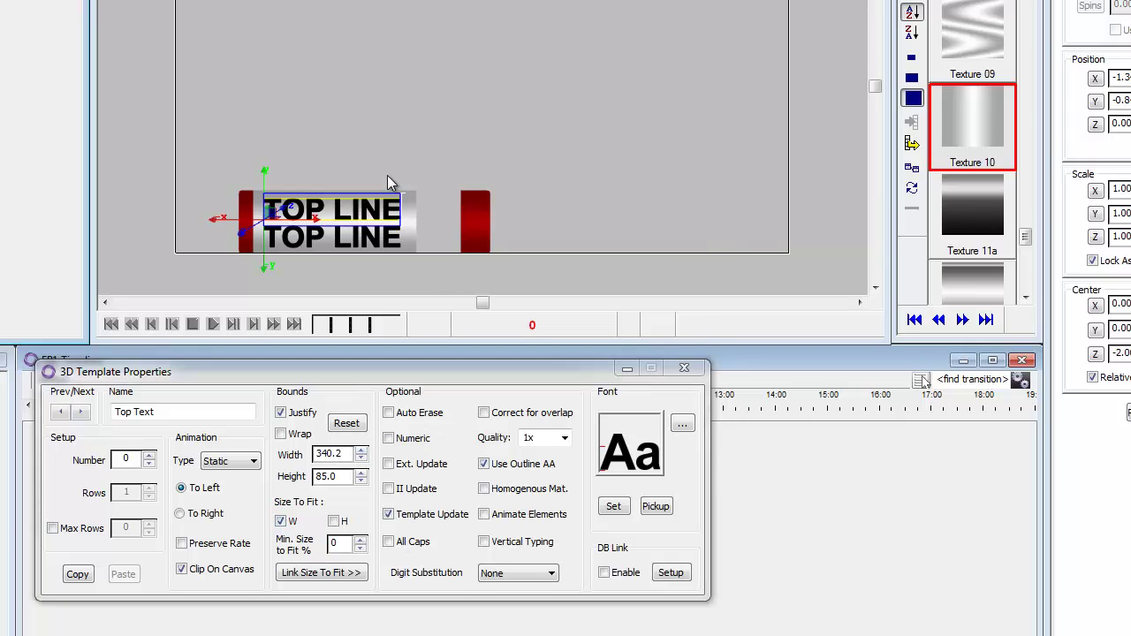
# Set the bounds width of Top Text to 1000
pyautogui.click(922, 380)
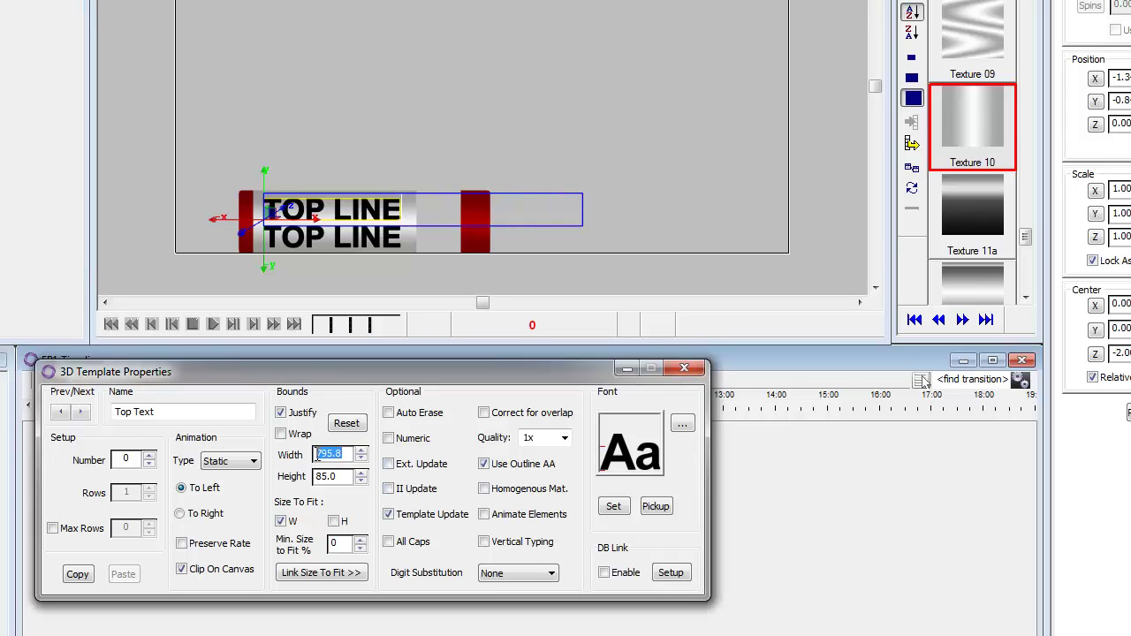
pyautogui.moveTo(317, 455); pyautogui.dragTo(1130, 461)
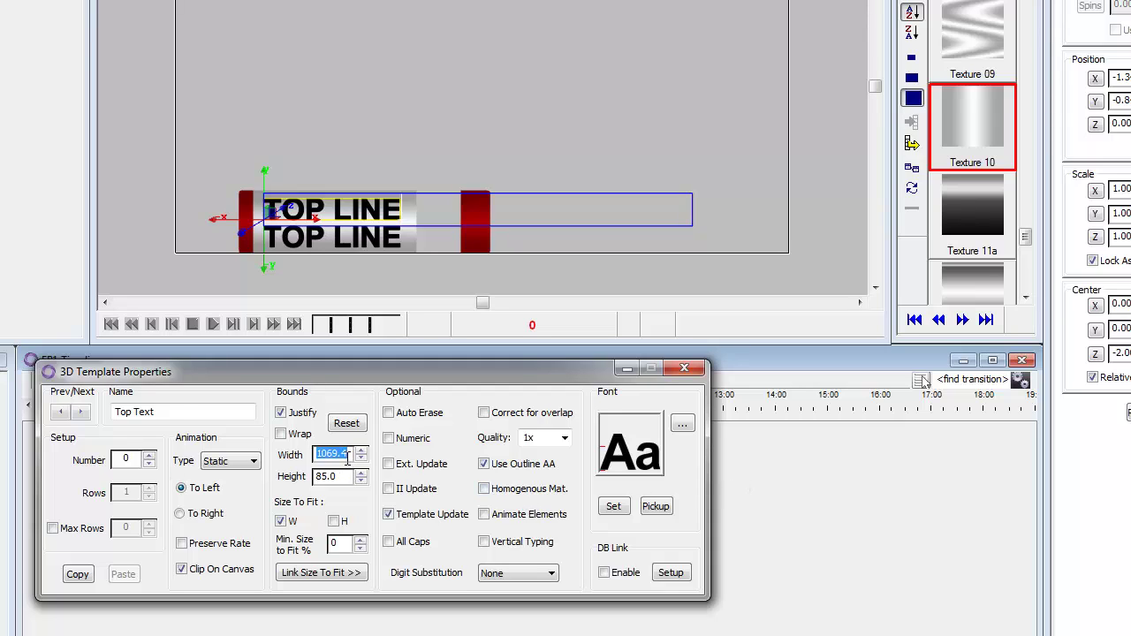
pyautogui.write('1')
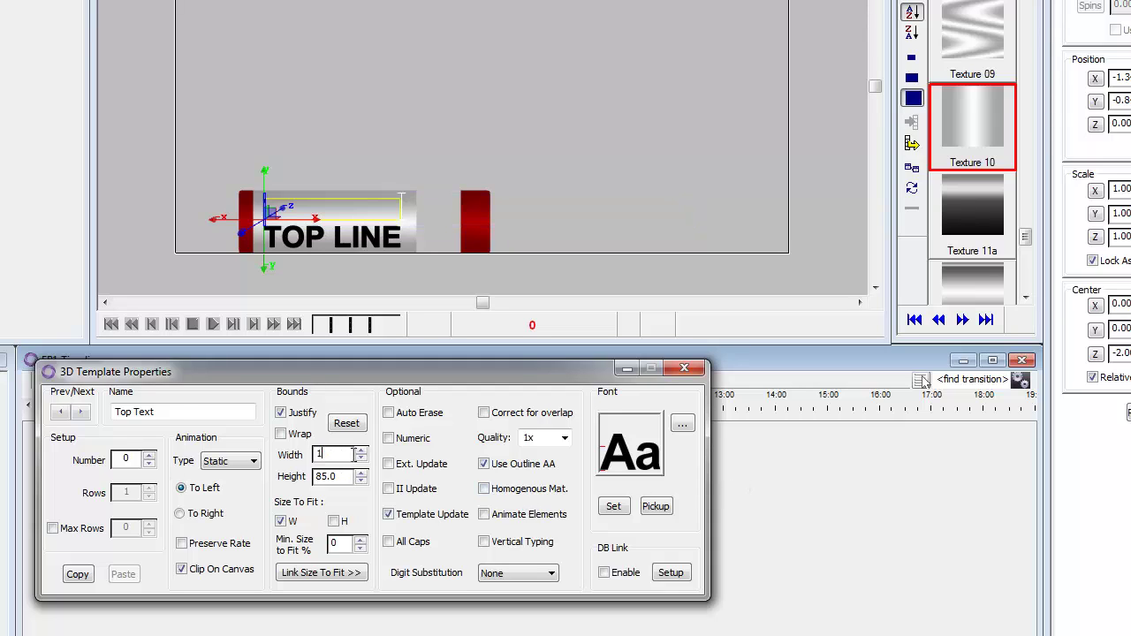
pyautogui.write('000')
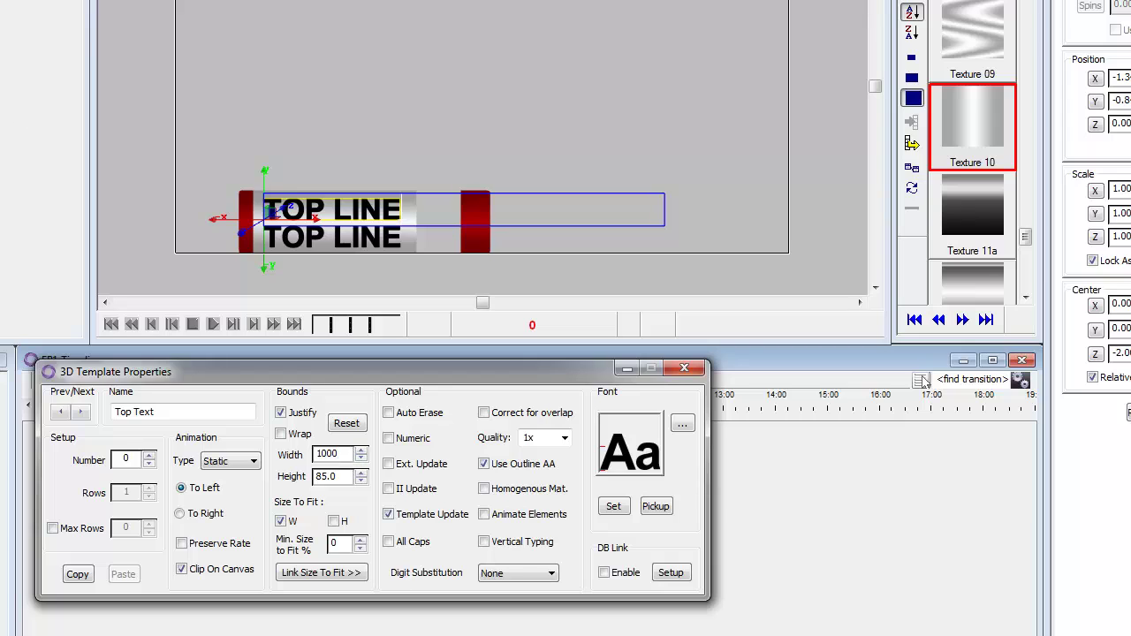
# Enable Size To Fit width for Bottom Text and set its bounds width to 1000
pyautogui.click(371, 237)
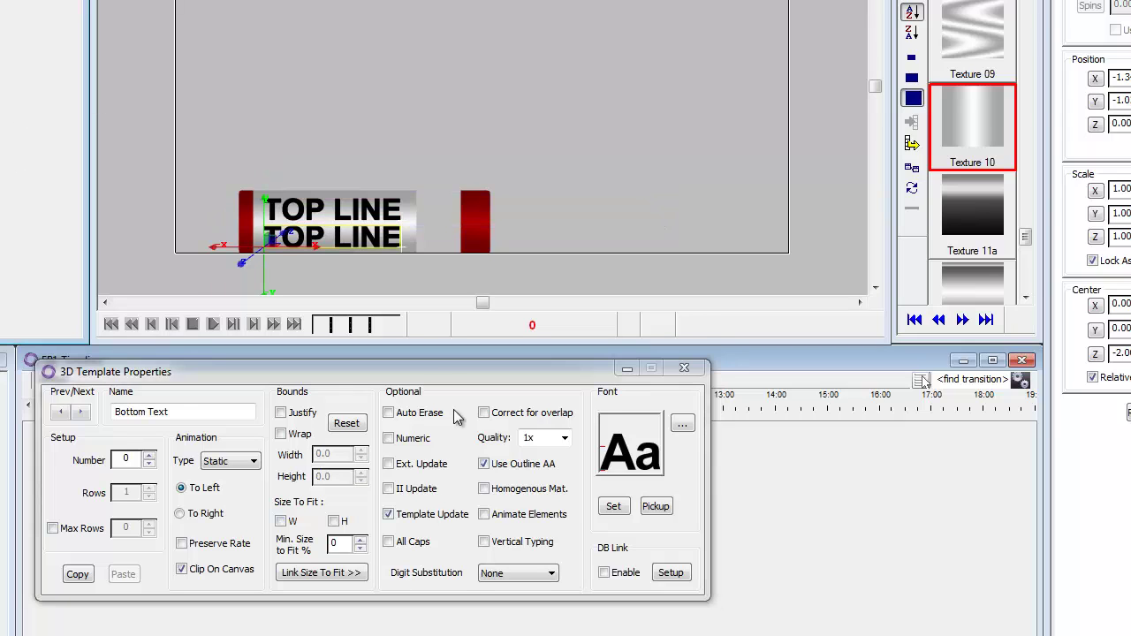
pyautogui.click(281, 521)
pyautogui.doubleClick(346, 454)
pyautogui.write('1')
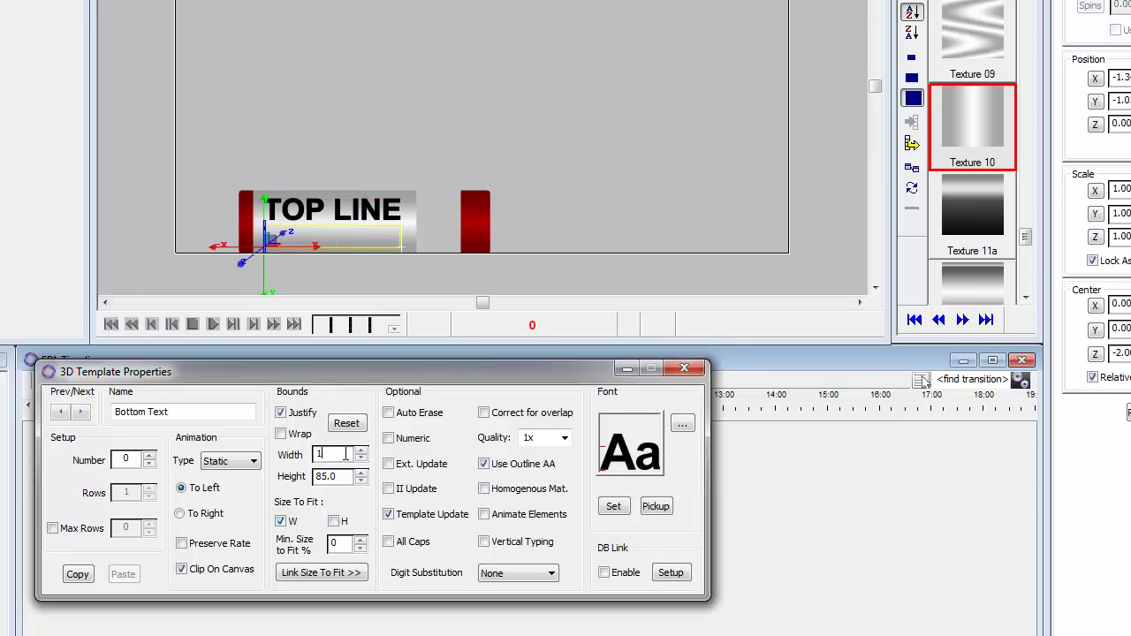
pyautogui.write('000')
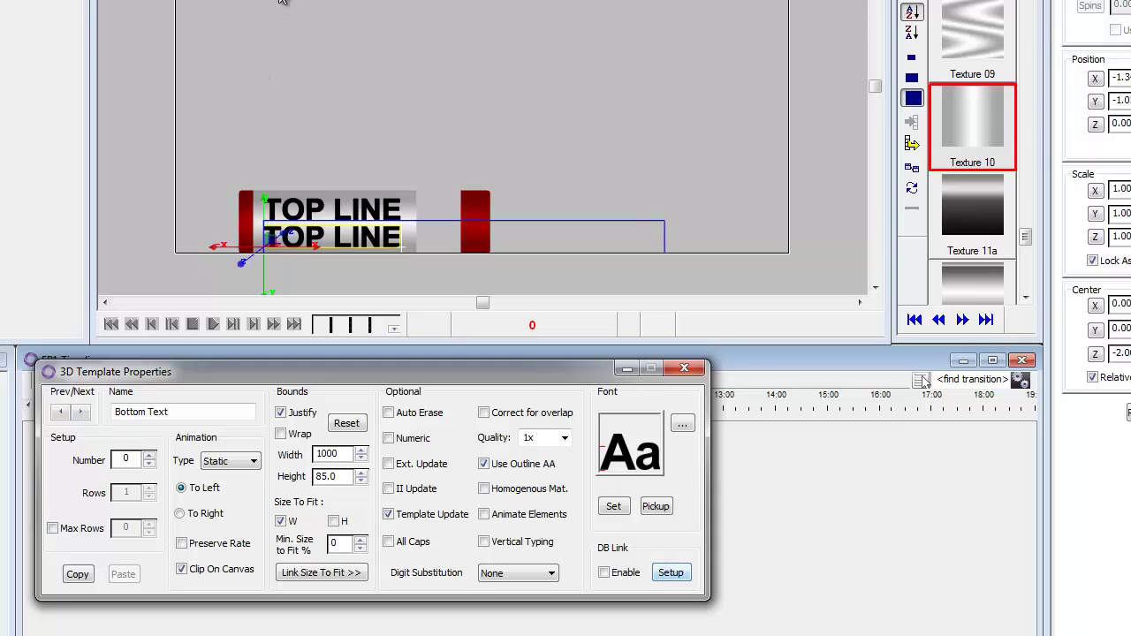
# Replace the wording of the lower text line with "BOTTOM TEXT"
pyautogui.click(922, 380)
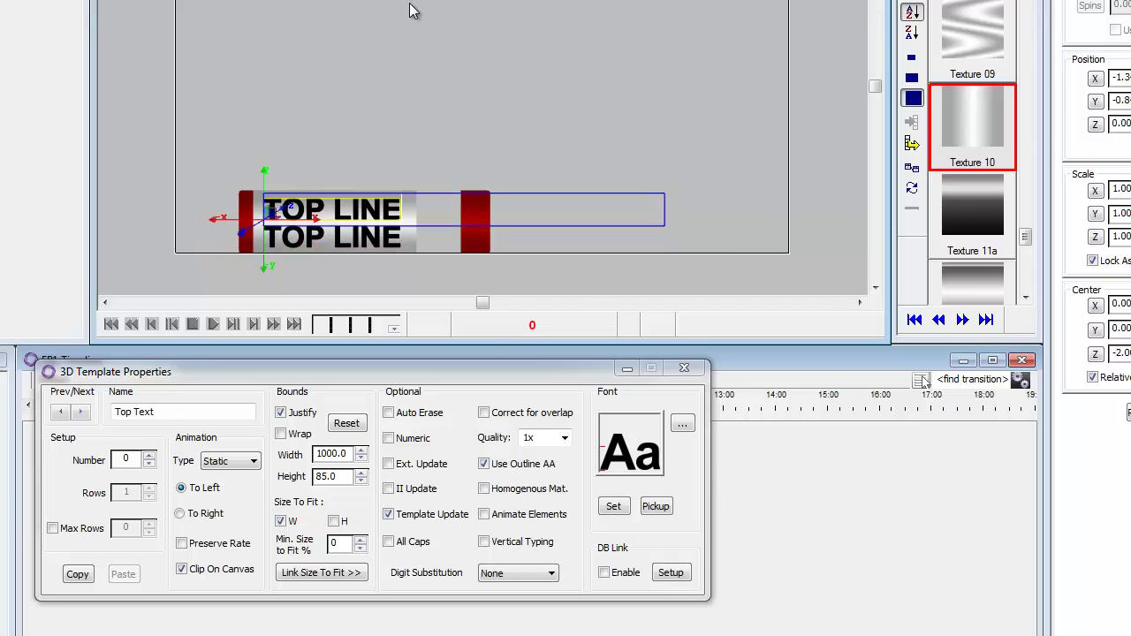
pyautogui.write('bot')
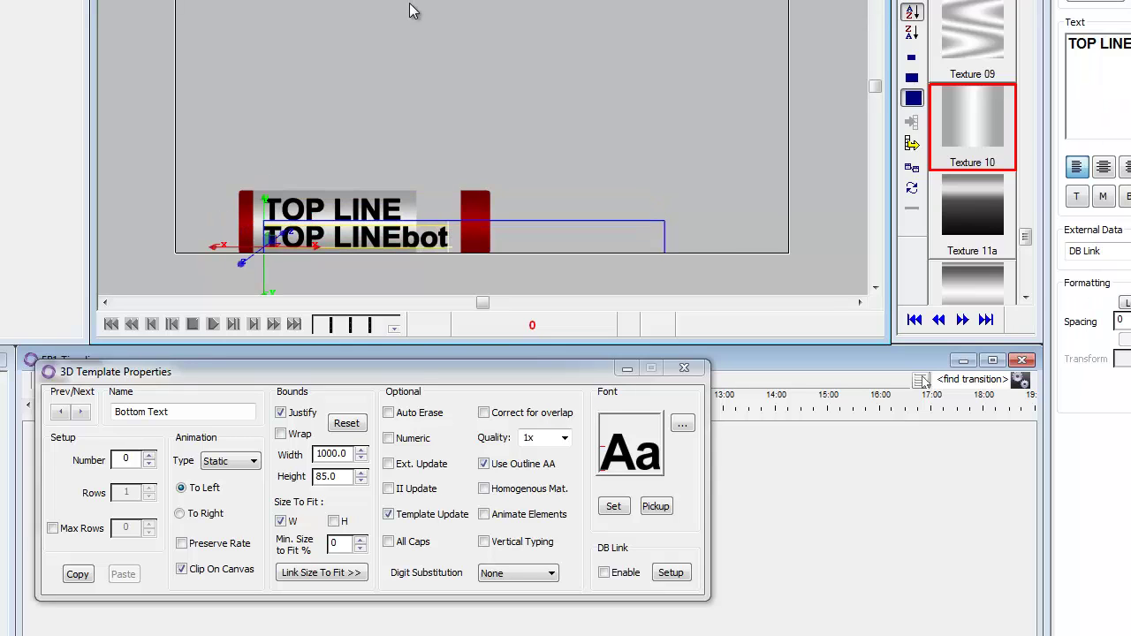
pyautogui.press('BackSpace')
pyautogui.press('BackSpace')
pyautogui.press('BackSpace')
pyautogui.press('BackSpace')
pyautogui.press('BackSpace')
pyautogui.press('BackSpace')
pyautogui.press('BackSpace')
pyautogui.press('BackSpace')
pyautogui.press('BackSpace')
pyautogui.press('BackSpace')
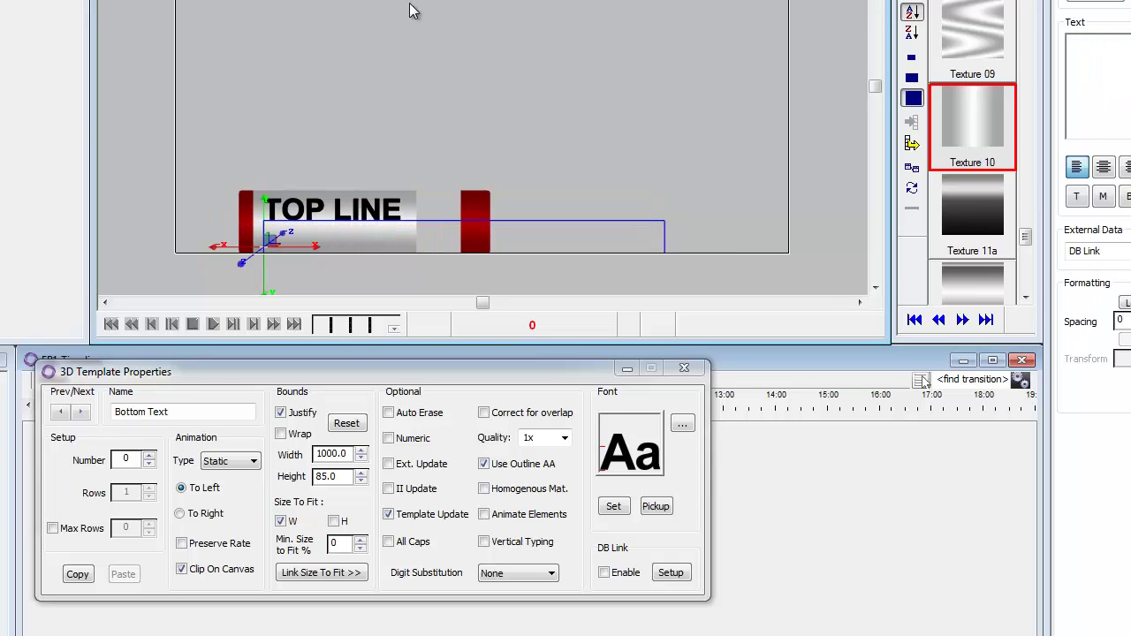
pyautogui.write('BOTTOM T')
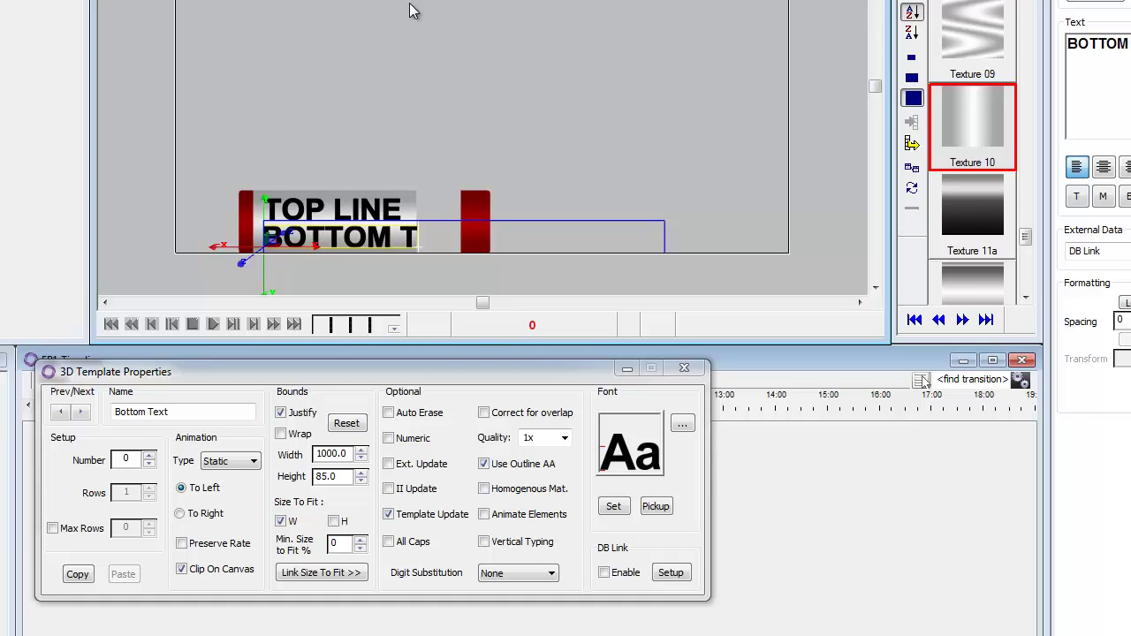
pyautogui.write('EXT')
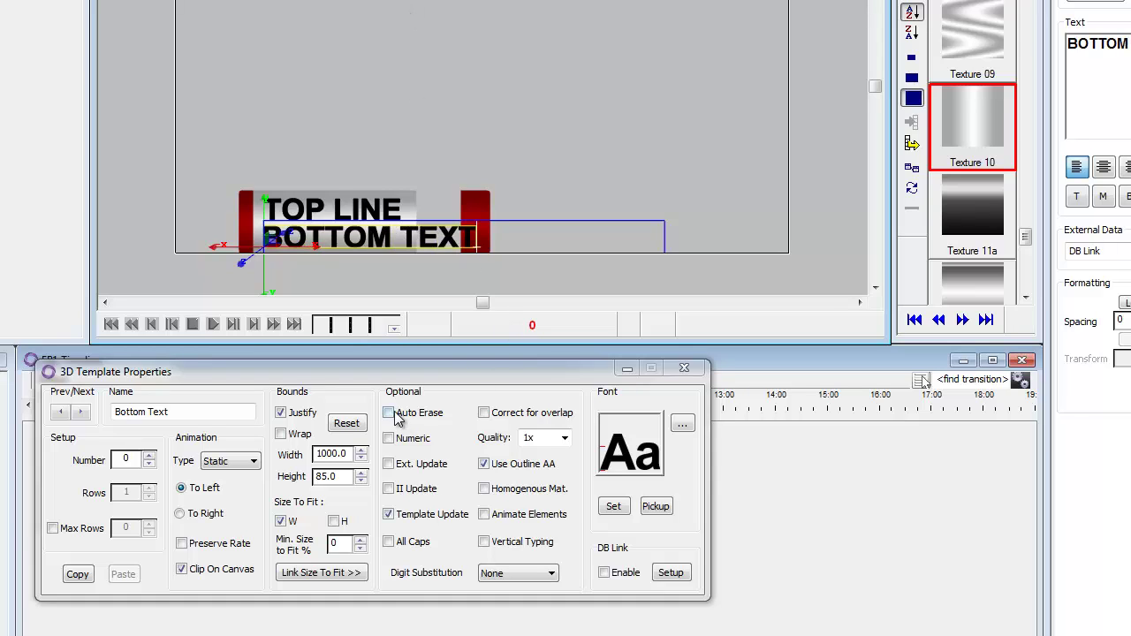
# Enable Auto Erase and All Caps for Bottom Text and set its template number to 1
pyautogui.click(390, 414)
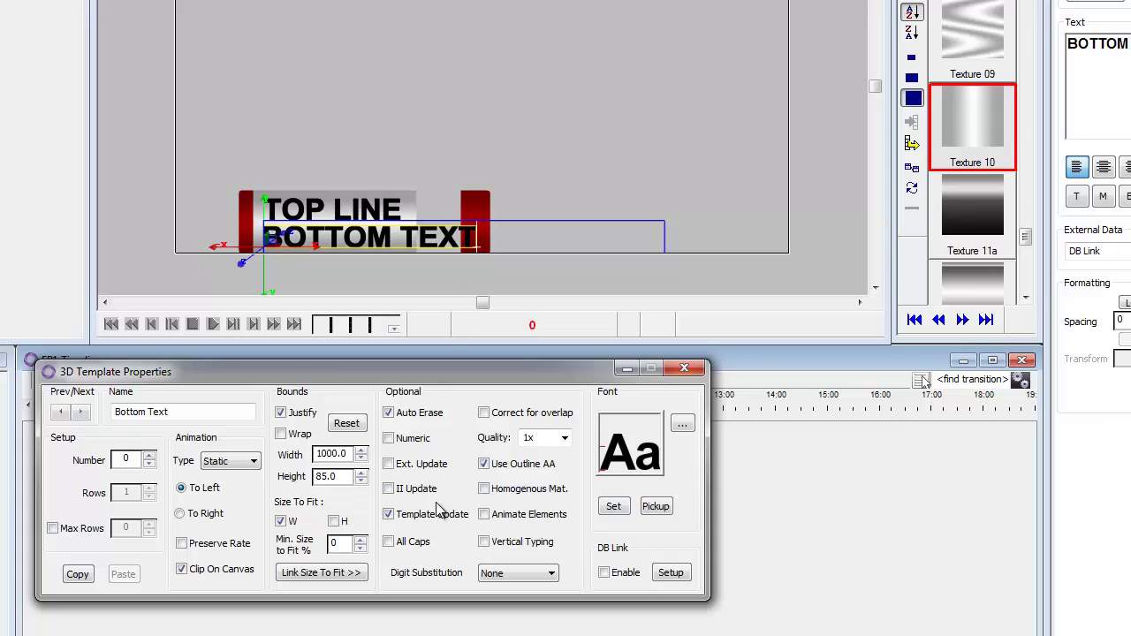
pyautogui.click(389, 542)
pyautogui.click(148, 456)
# Enable Auto Erase and All Caps for Top Text
pyautogui.click(346, 215)
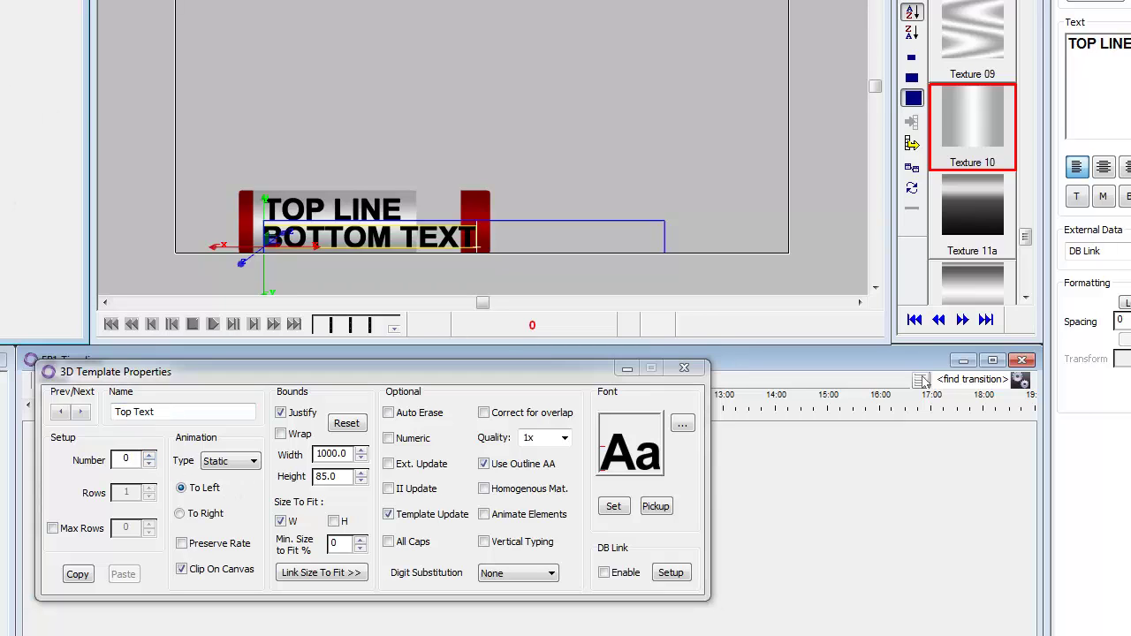
pyautogui.click(389, 412)
pyautogui.click(392, 542)
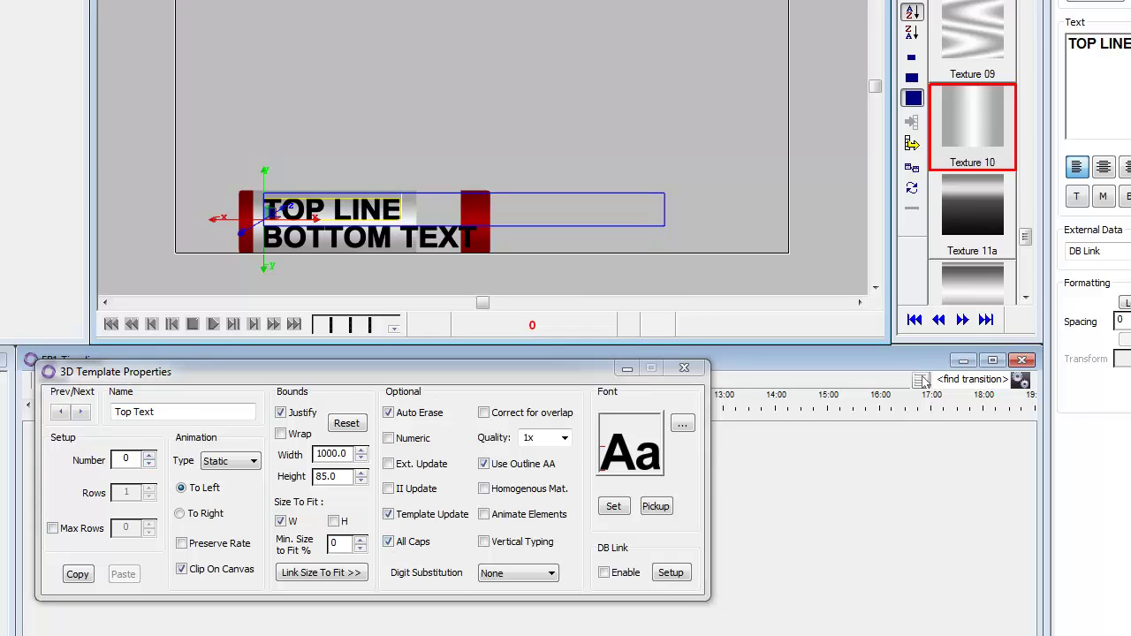
pyautogui.press('space')
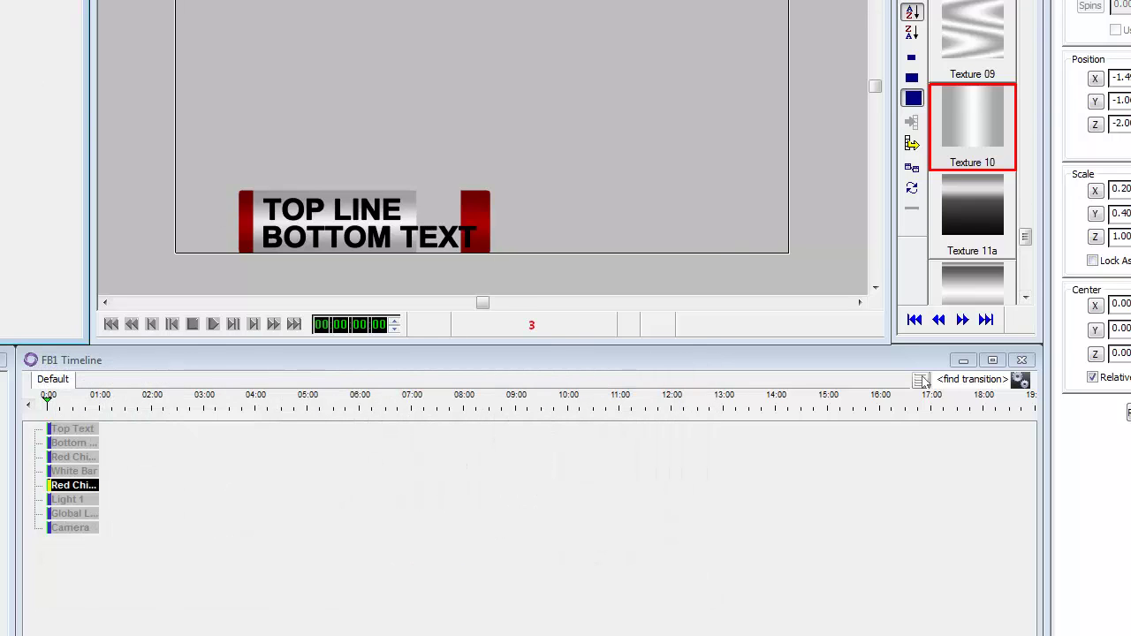
# Narrow the red chip at the left end of the white bar to an X scale of 0.070
pyautogui.click(74, 457)
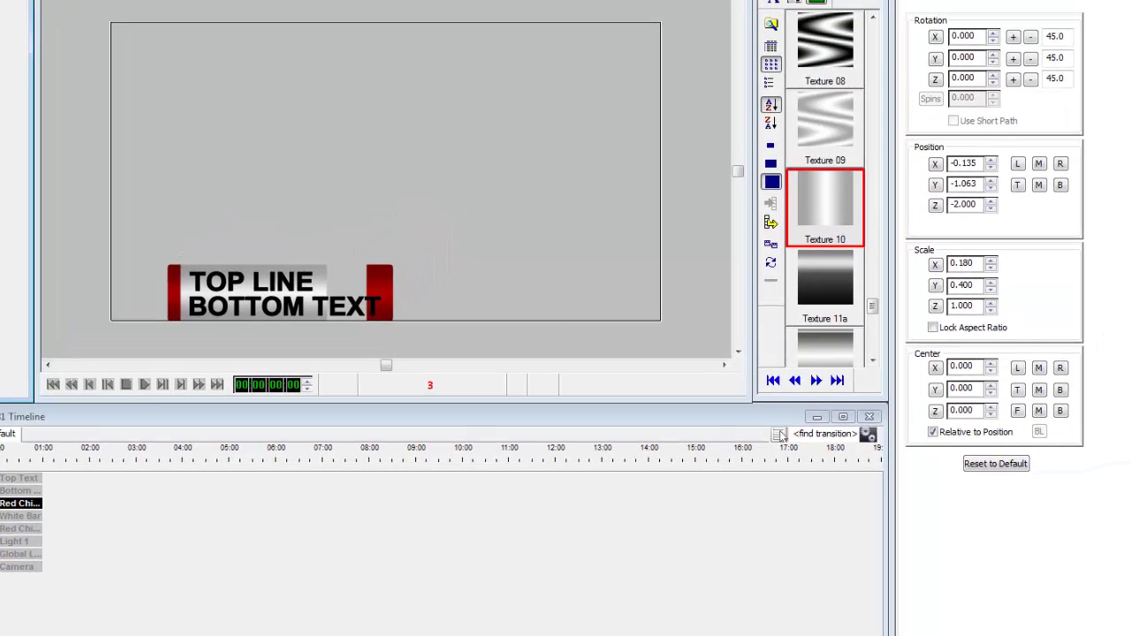
pyautogui.press('Down')
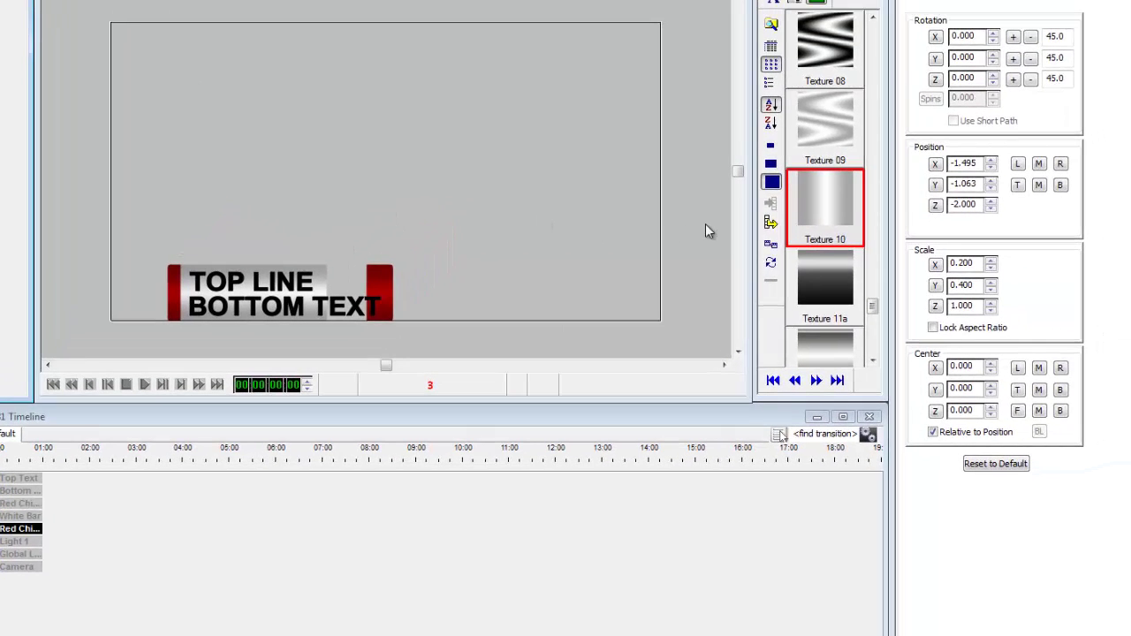
pyautogui.click(991, 269)
pyautogui.click(991, 269)
pyautogui.click(991, 268)
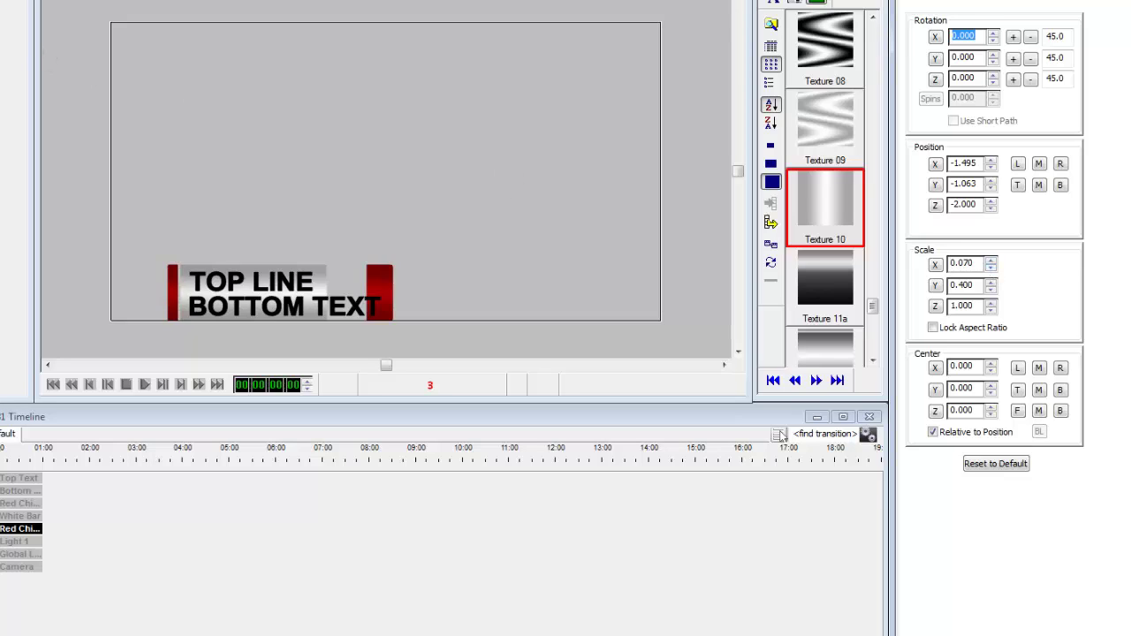
# Reduce the X scale of the right red chip to match the width of the left chip
pyautogui.press('Up')
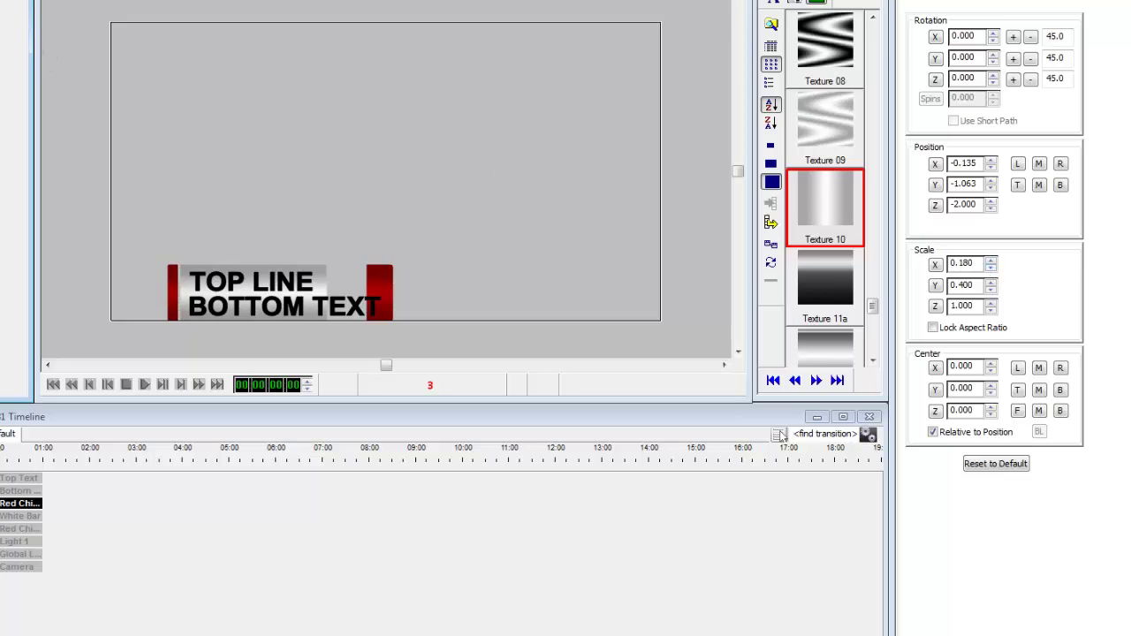
pyautogui.click(991, 269)
pyautogui.click(990, 269)
pyautogui.click(991, 269)
pyautogui.click(991, 269)
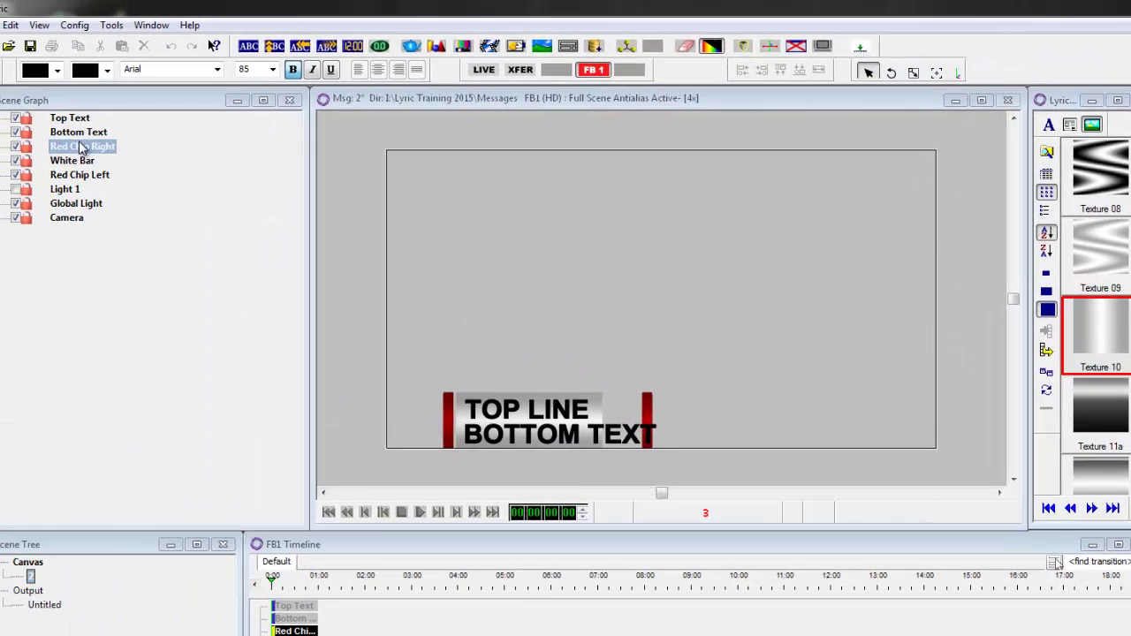
# Group Bottom Text and Top Text, and rename the group "Group Text"
pyautogui.click(78, 133)
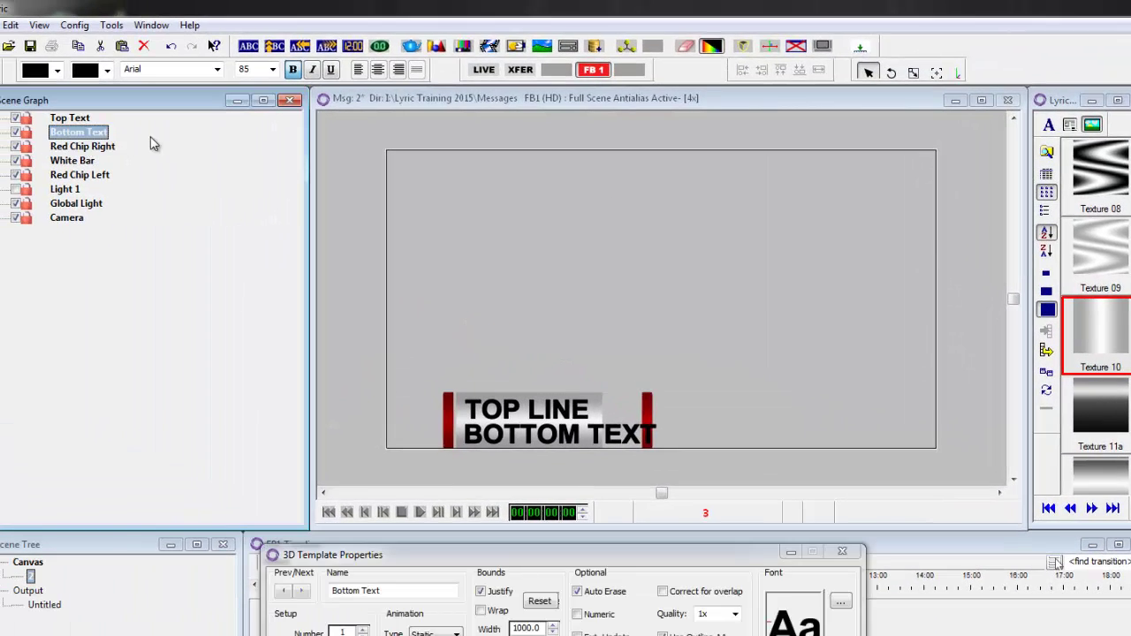
pyautogui.keyDown('ctrl'); pyautogui.click(74, 119); pyautogui.keyUp('ctrl')
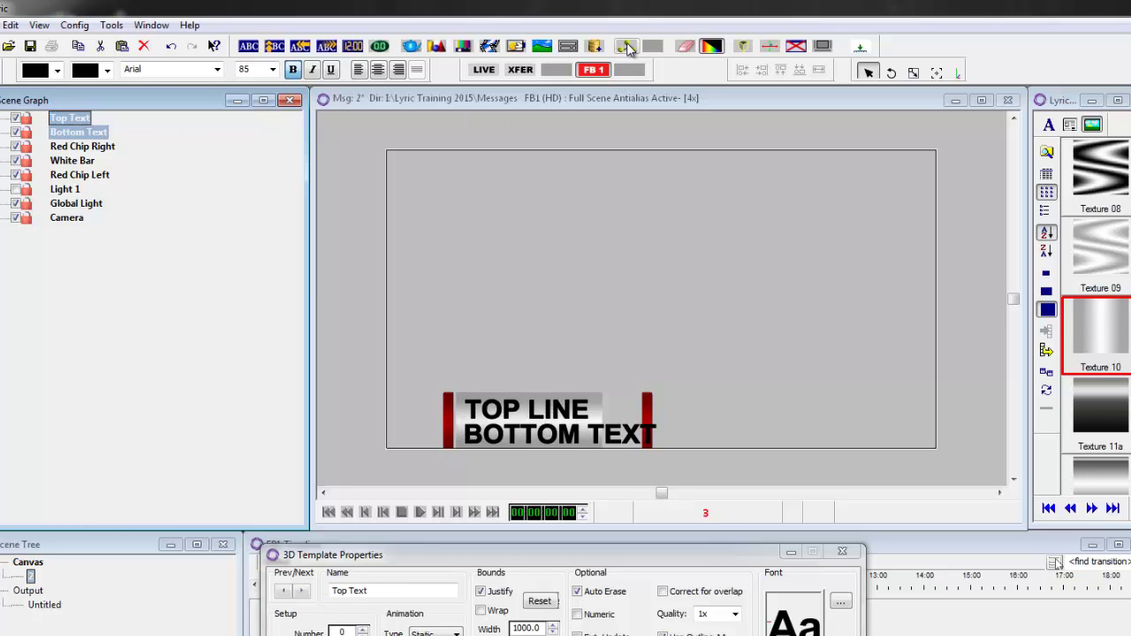
pyautogui.click(626, 46)
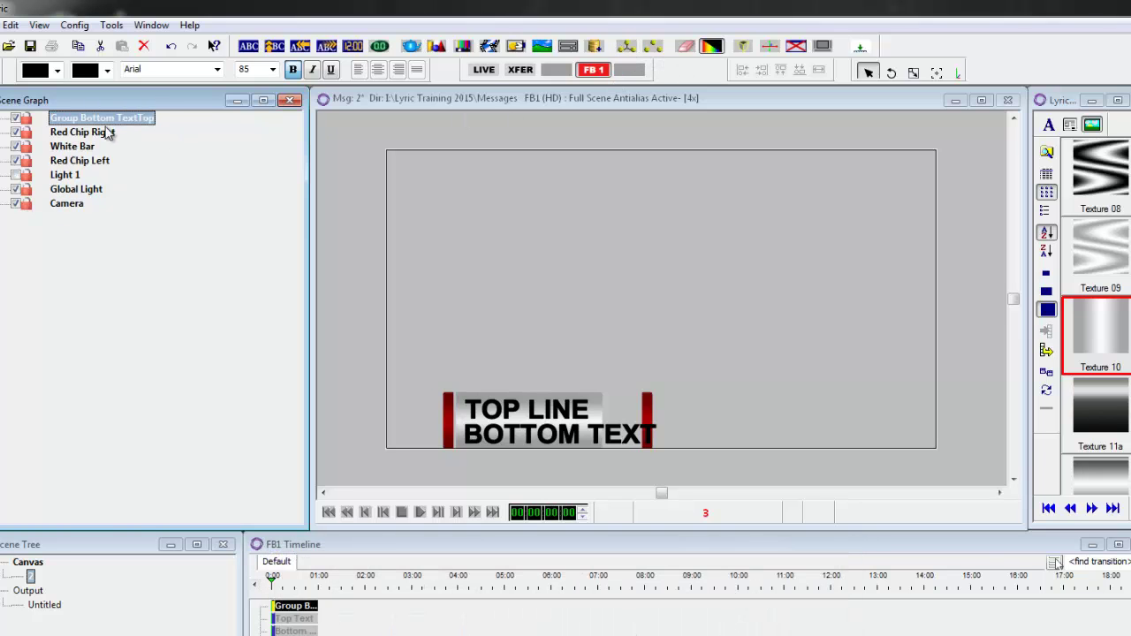
pyautogui.click(159, 122)
pyautogui.write('Grou')
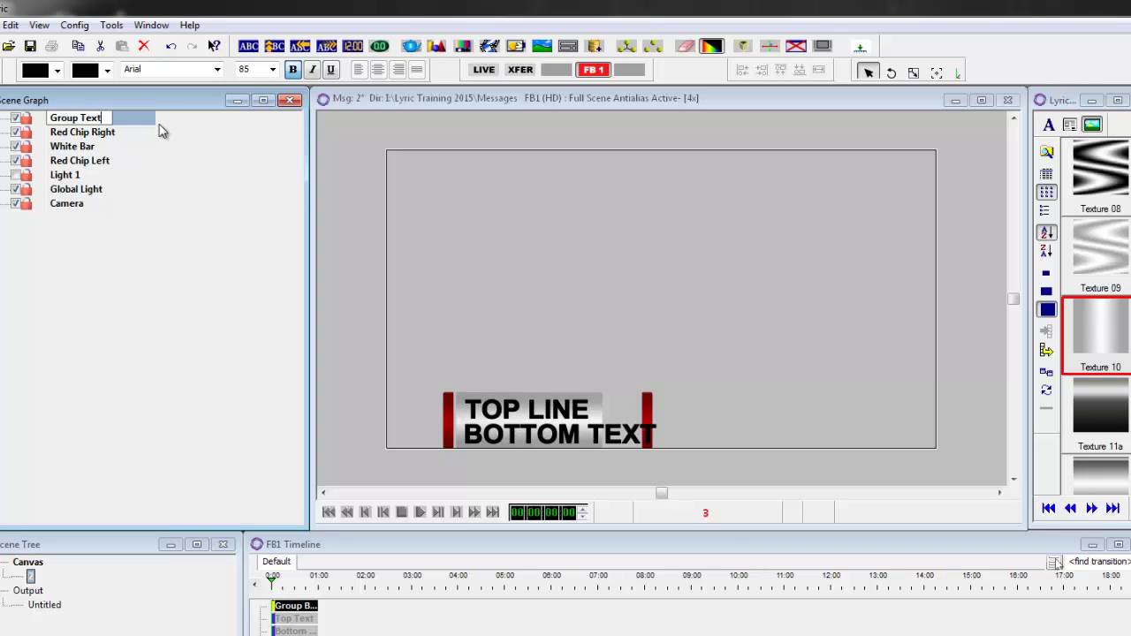
pyautogui.press('Return')
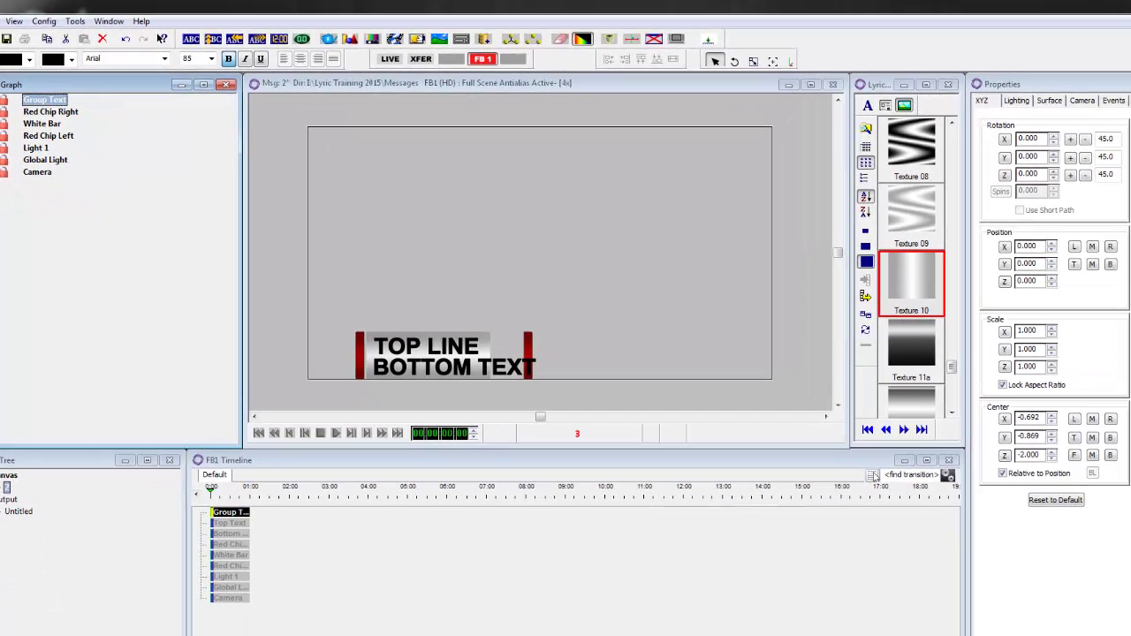
pyautogui.click(367, 357)
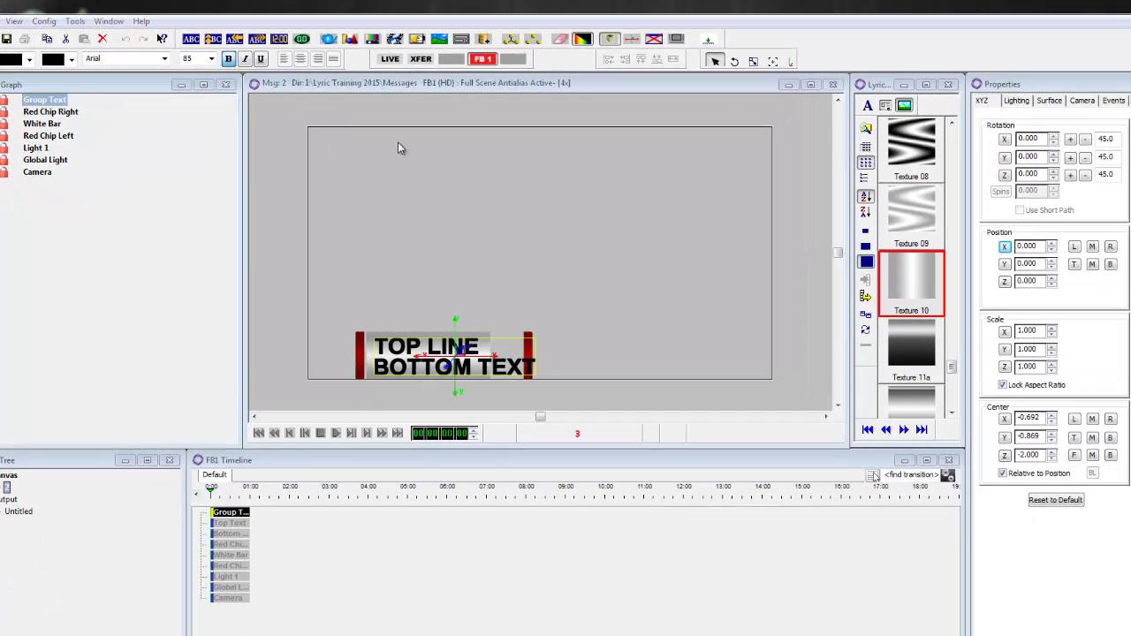
# Add the AA Mask image, scale it to X 19.960 and Y 2.080 without aspect lock, and position it at X 0.200, Y -0.840
pyautogui.moveTo(953, 367); pyautogui.dragTo(963, 127)
pyautogui.doubleClick(910, 161)
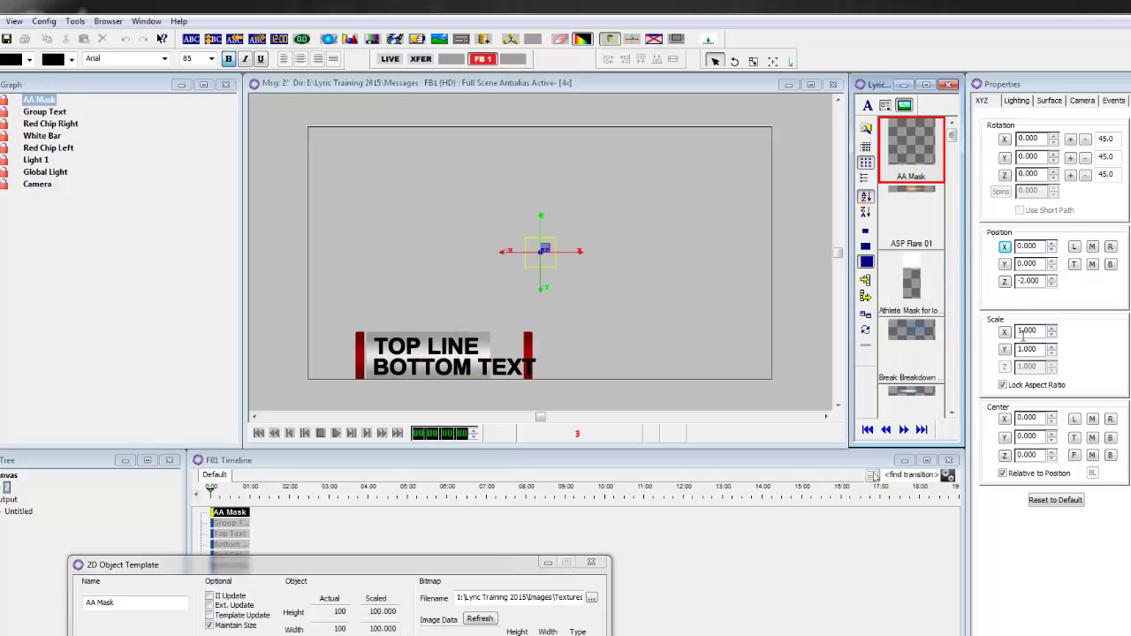
pyautogui.moveTo(1021, 331); pyautogui.dragTo(257, 336)
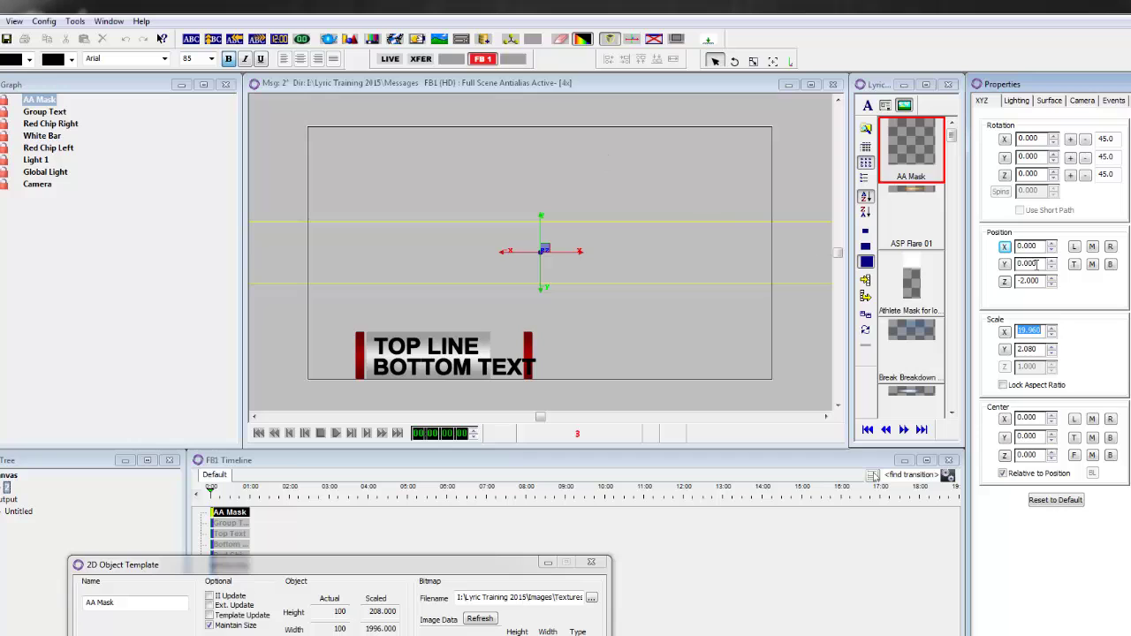
pyautogui.moveTo(1038, 263)
pyautogui.mouseDown()
pyautogui.moveTo(1010, 267)
pyautogui.moveTo(1032, 252)
pyautogui.mouseUp()
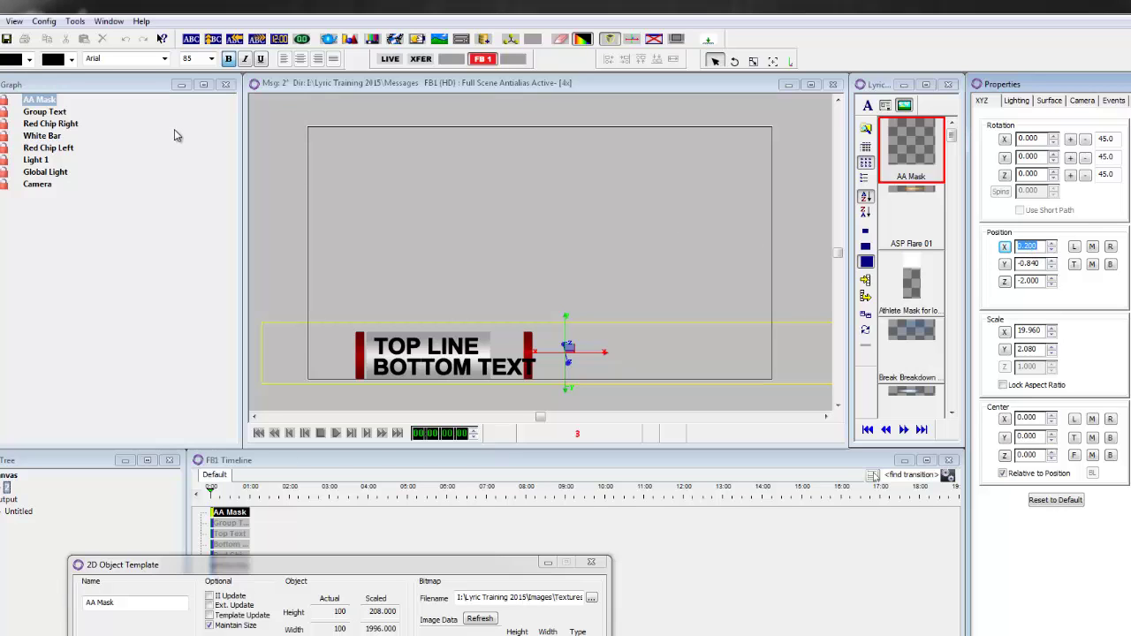
# Open the masking settings and rename the AA Mask object "Text Mask" in the scene graph
pyautogui.click(75, 21)
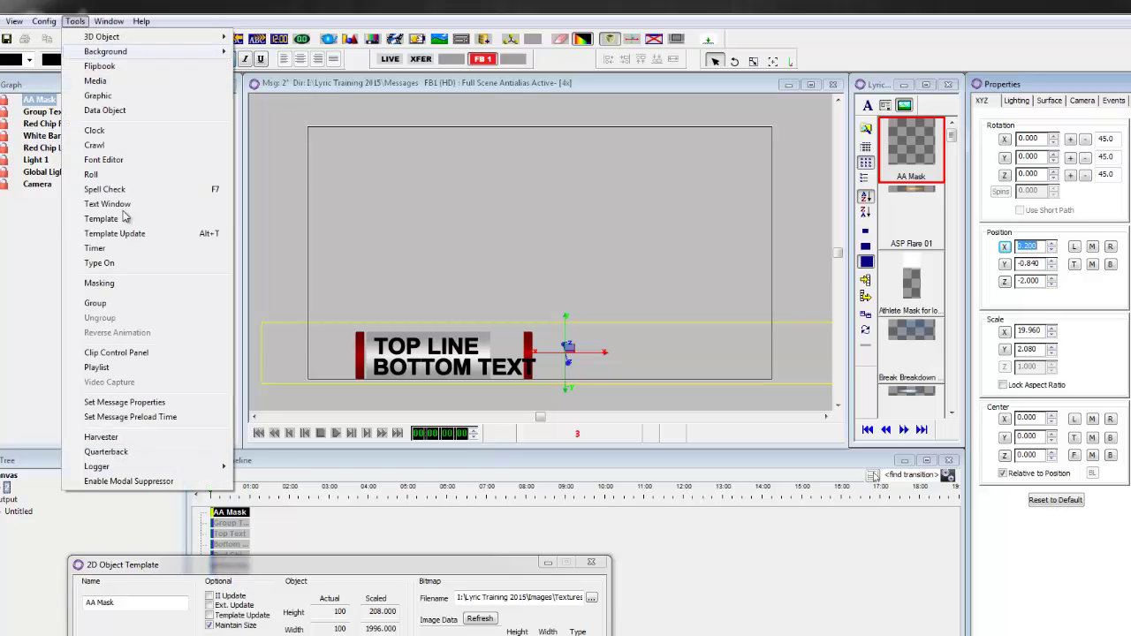
pyautogui.click(108, 285)
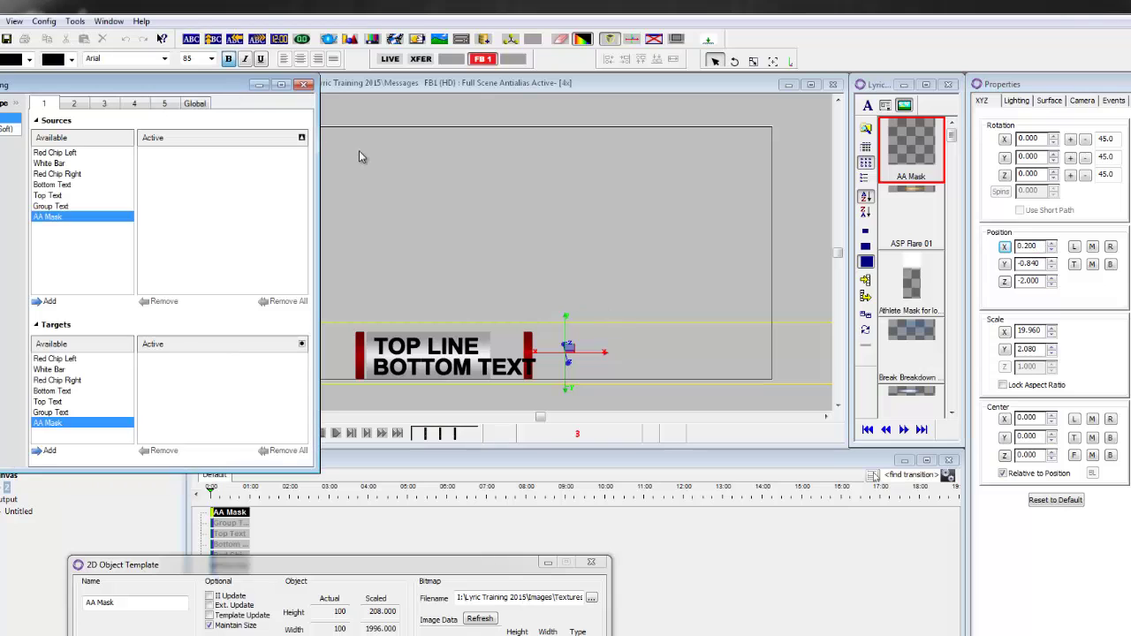
pyautogui.moveTo(194, 85); pyautogui.dragTo(1062, 176)
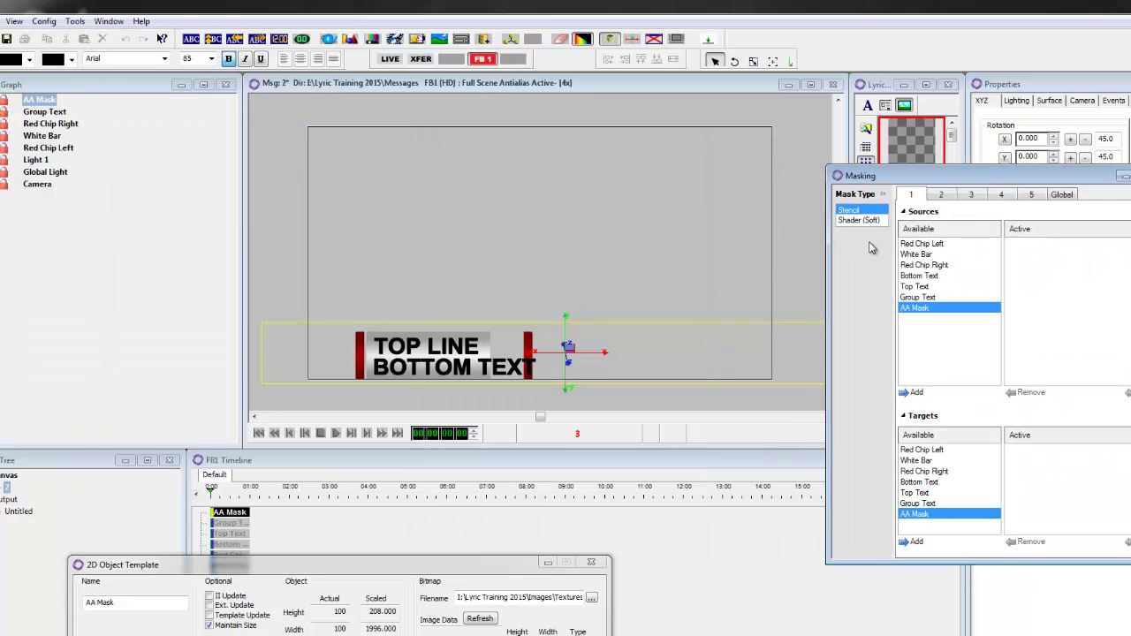
pyautogui.click(39, 101)
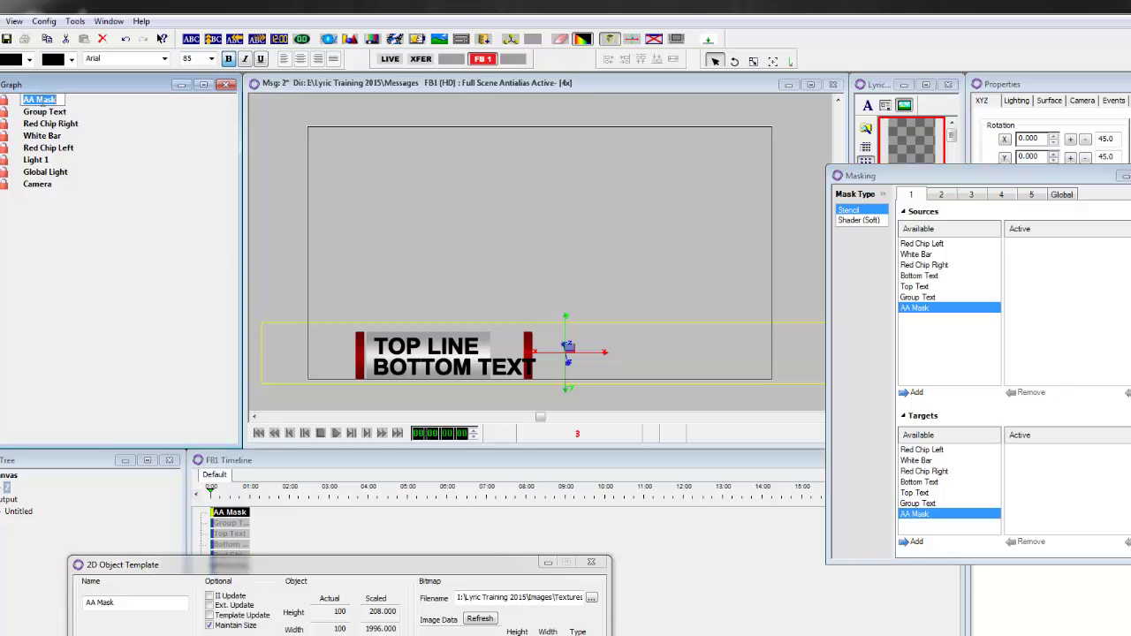
pyautogui.click(29, 100)
pyautogui.press('BackSpace')
pyautogui.press('BackSpace')
pyautogui.press('BackSpace')
pyautogui.write('Text')
# Add the mask object as a Stencil source in mask set 1, with Bottom Text and Top Text as its targets
pyautogui.click(911, 393)
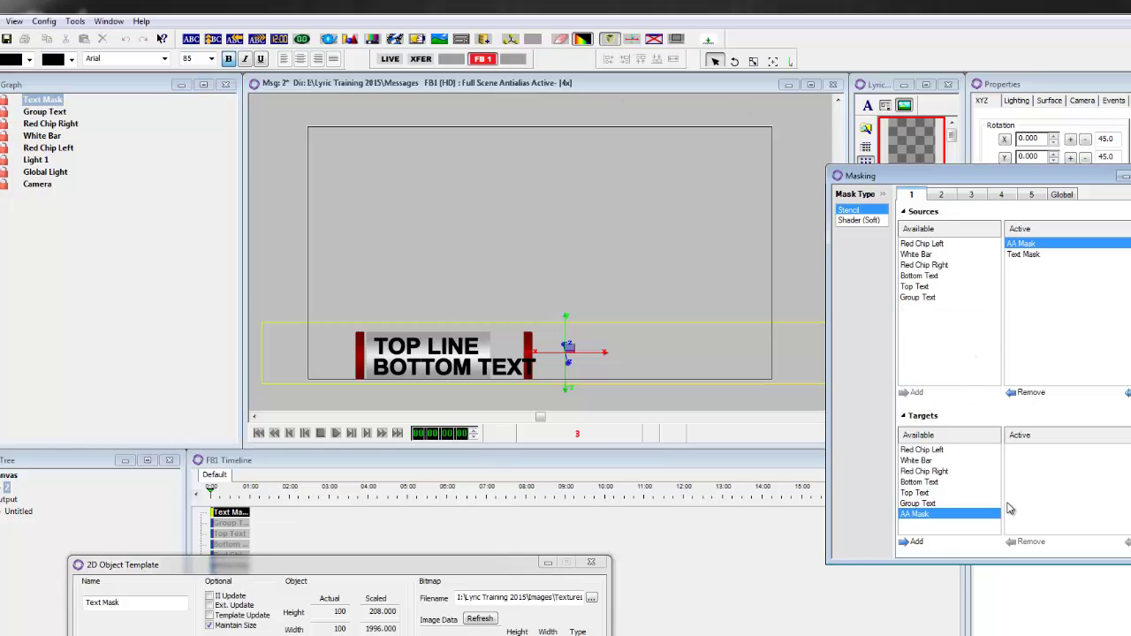
pyautogui.click(921, 482)
pyautogui.keyDown('shift'); pyautogui.click(950, 491); pyautogui.keyUp('shift')
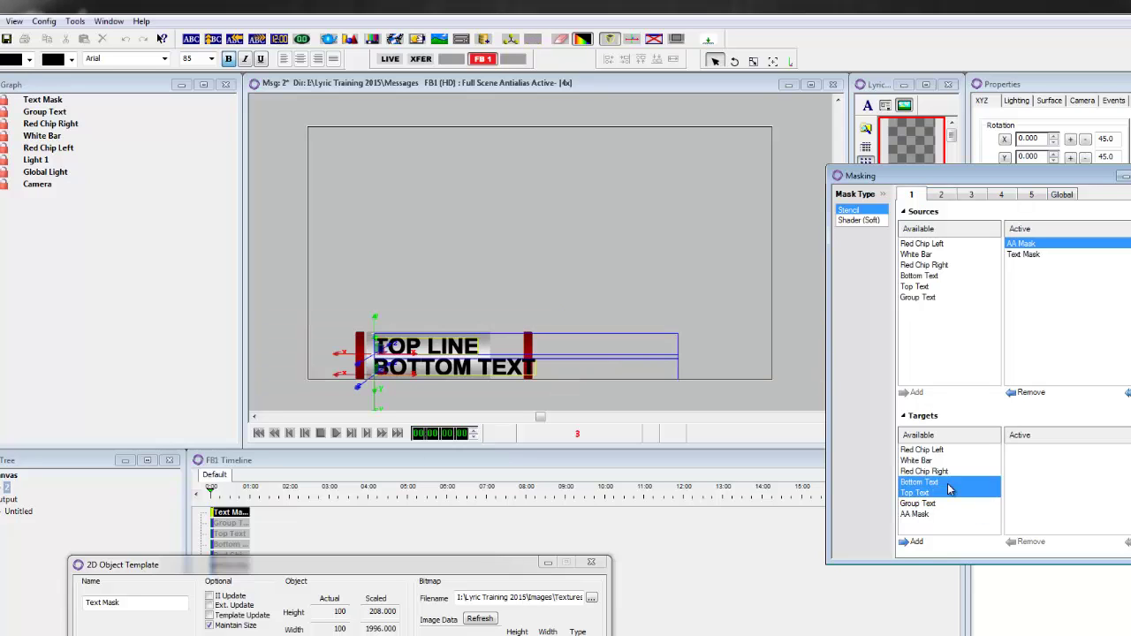
pyautogui.click(913, 542)
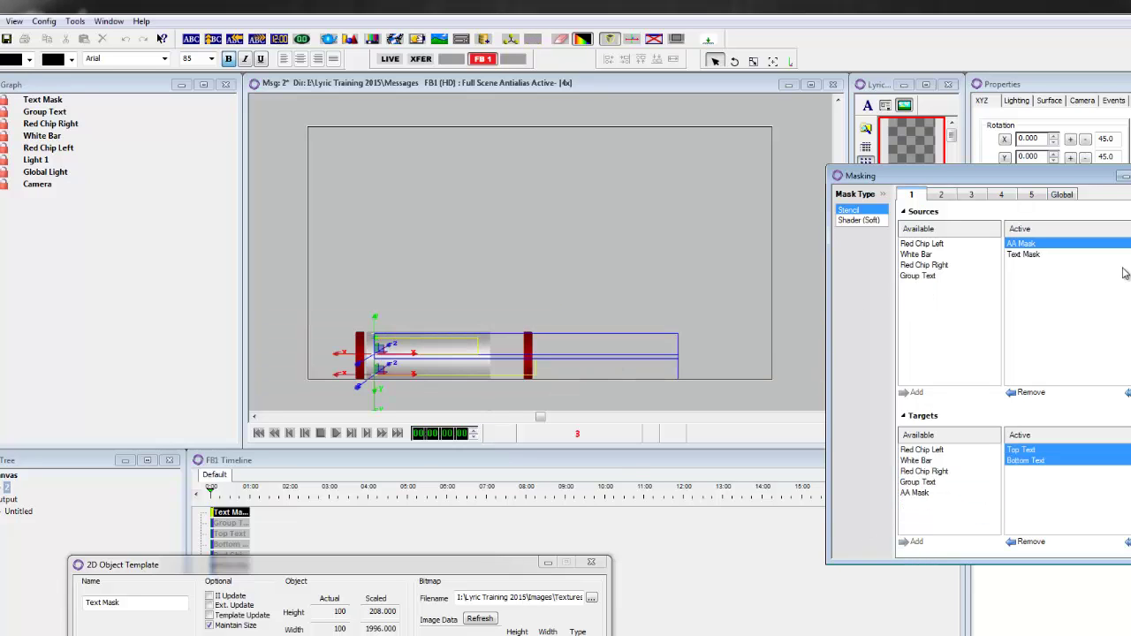
# Replace the outdated AA Mask source with Text Mask only, and close the masking settings
pyautogui.keyDown('shift'); pyautogui.click(1023, 256); pyautogui.keyUp('shift')
pyautogui.click(1028, 391)
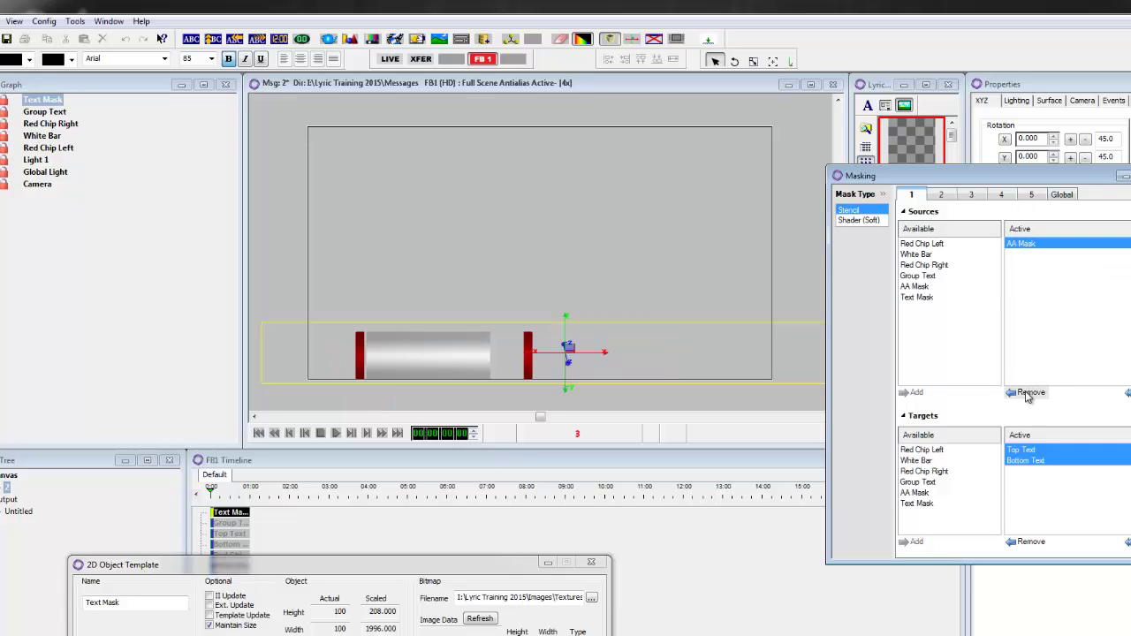
pyautogui.click(919, 298)
pyautogui.click(911, 392)
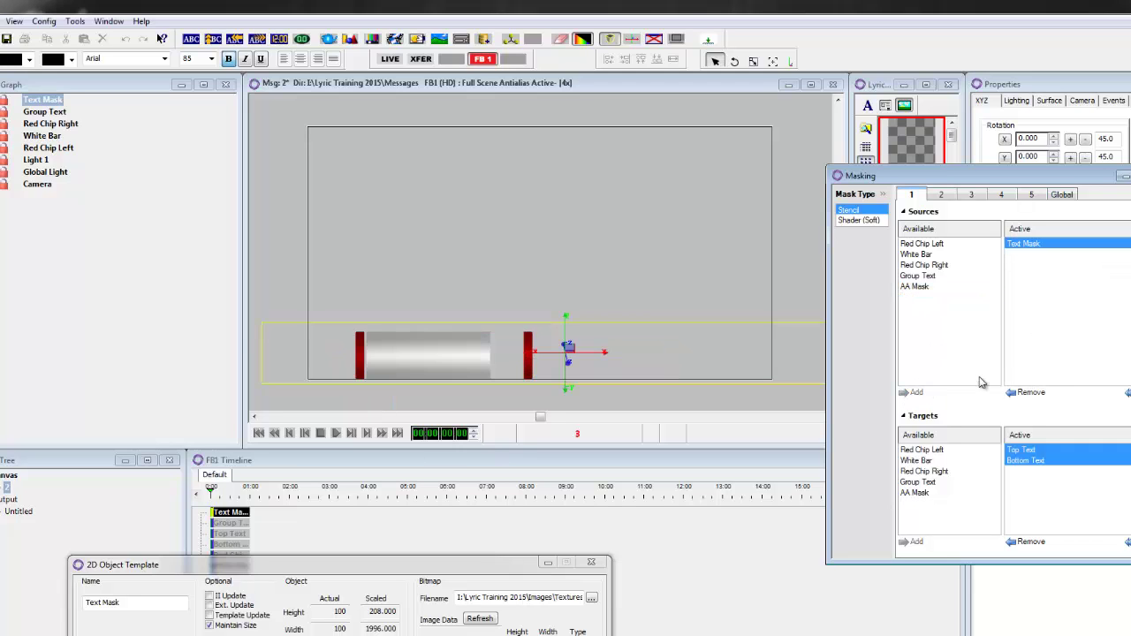
pyautogui.press('Escape')
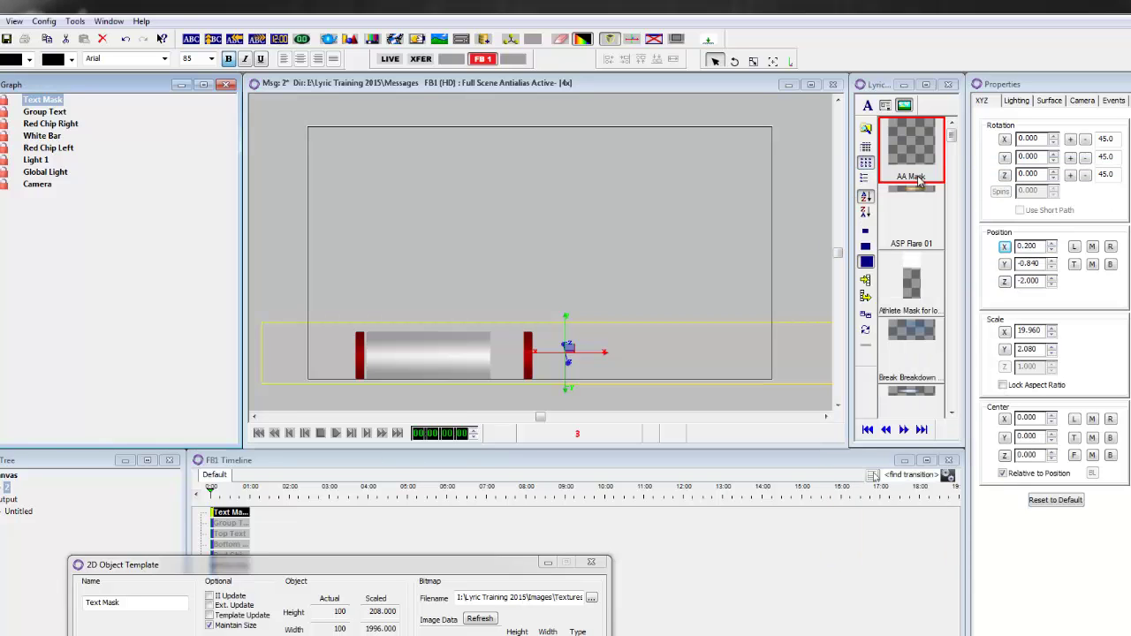
# Move Text Mask along X to 2.580 so that it clears both text lines
pyautogui.moveTo(1026, 247); pyautogui.dragTo(1052, 262)
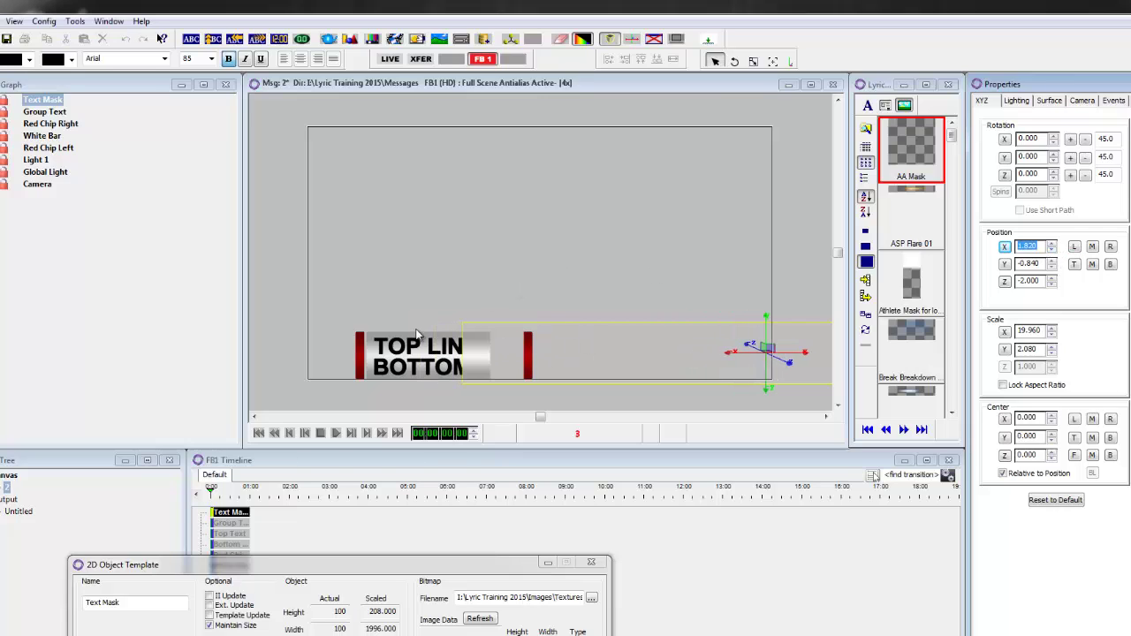
pyautogui.click(51, 113)
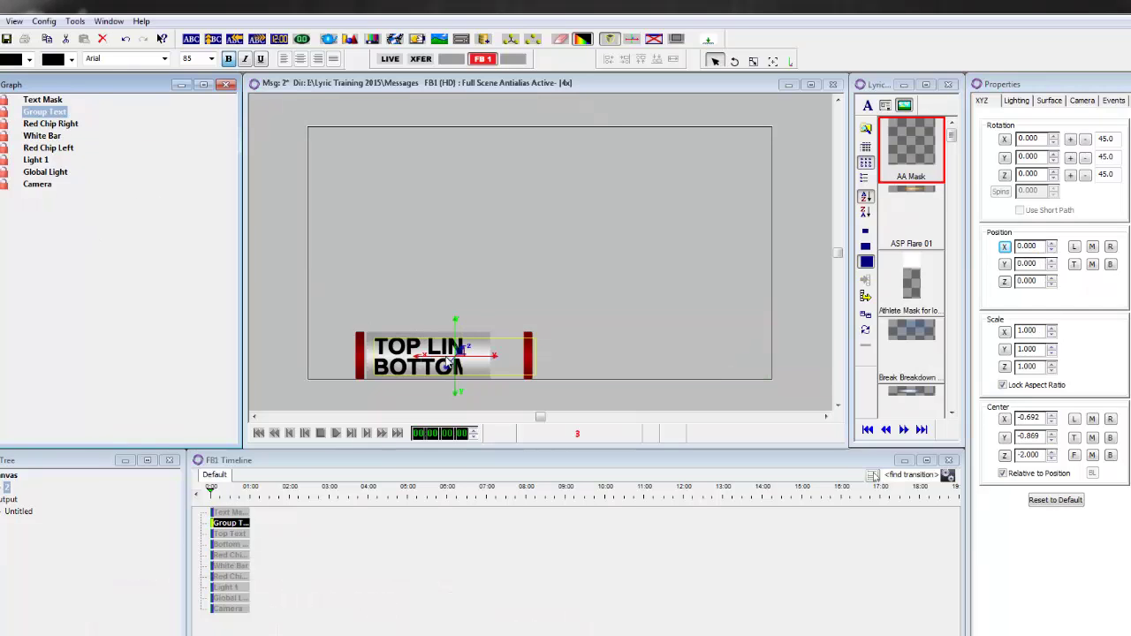
pyautogui.click(44, 100)
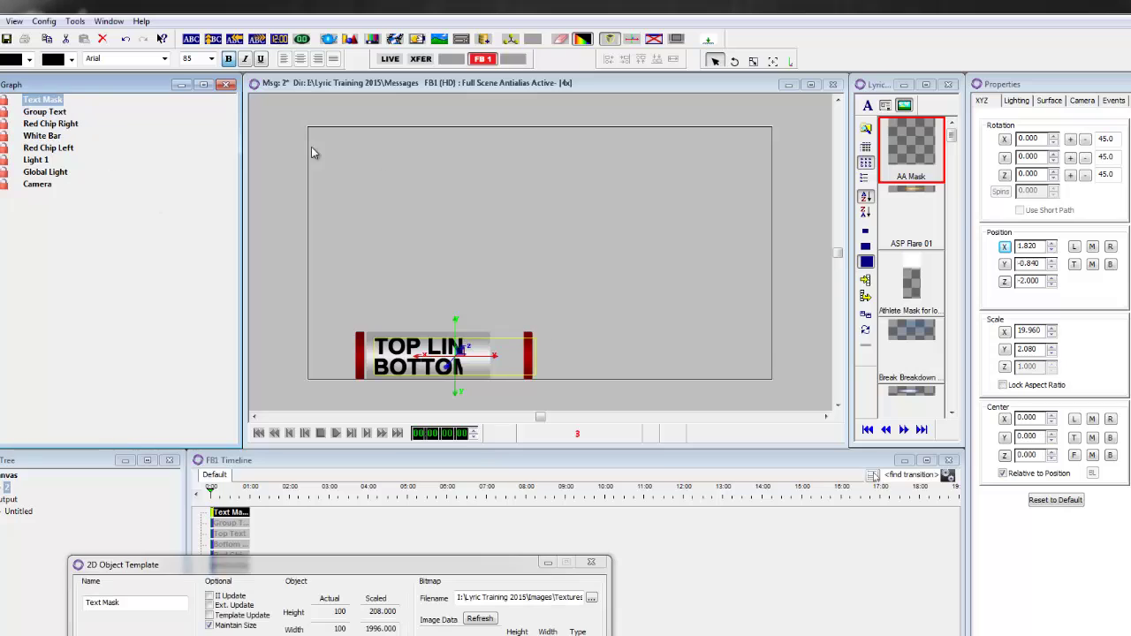
pyautogui.moveTo(1027, 248); pyautogui.dragTo(1053, 249)
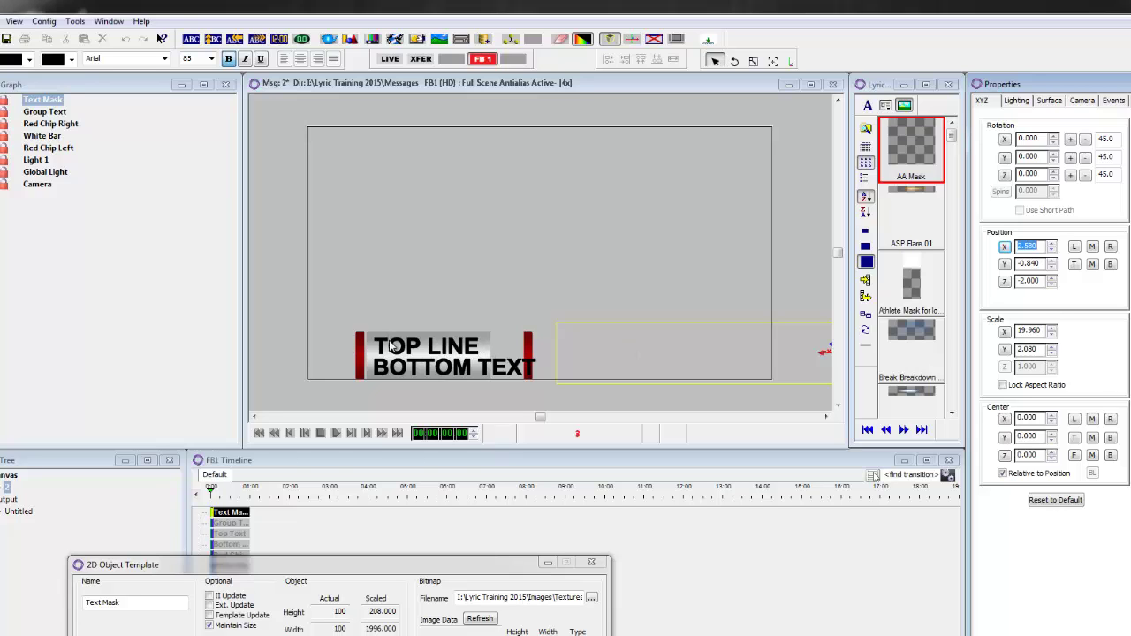
# Open Auto Follow for White Bar and choose Group Text as its reference node
pyautogui.click(42, 136)
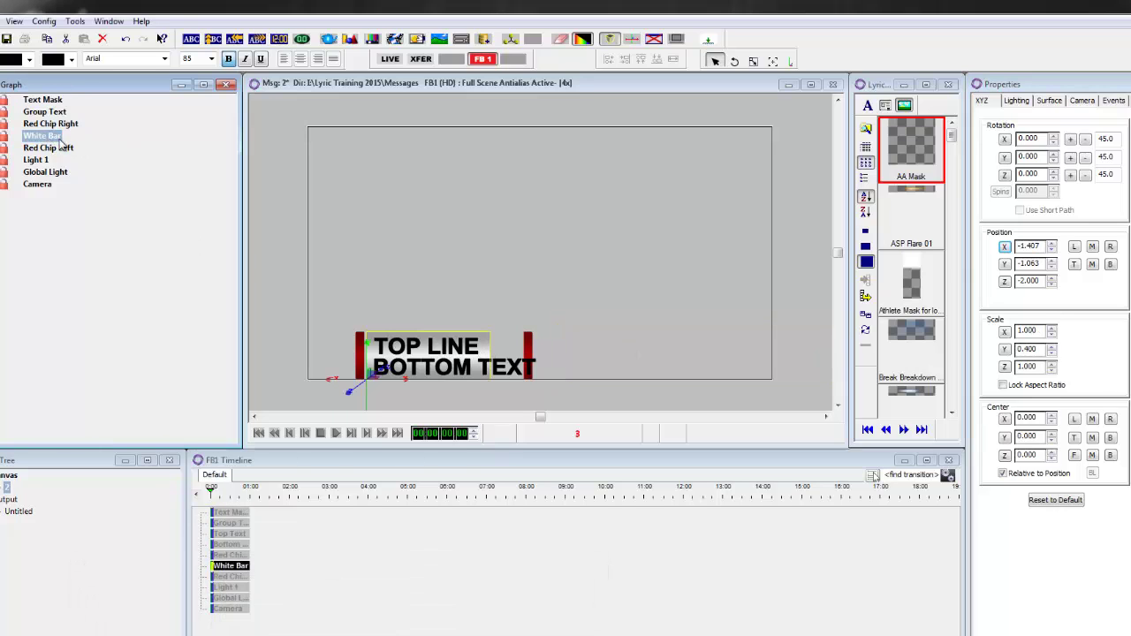
pyautogui.rightClick(38, 138)
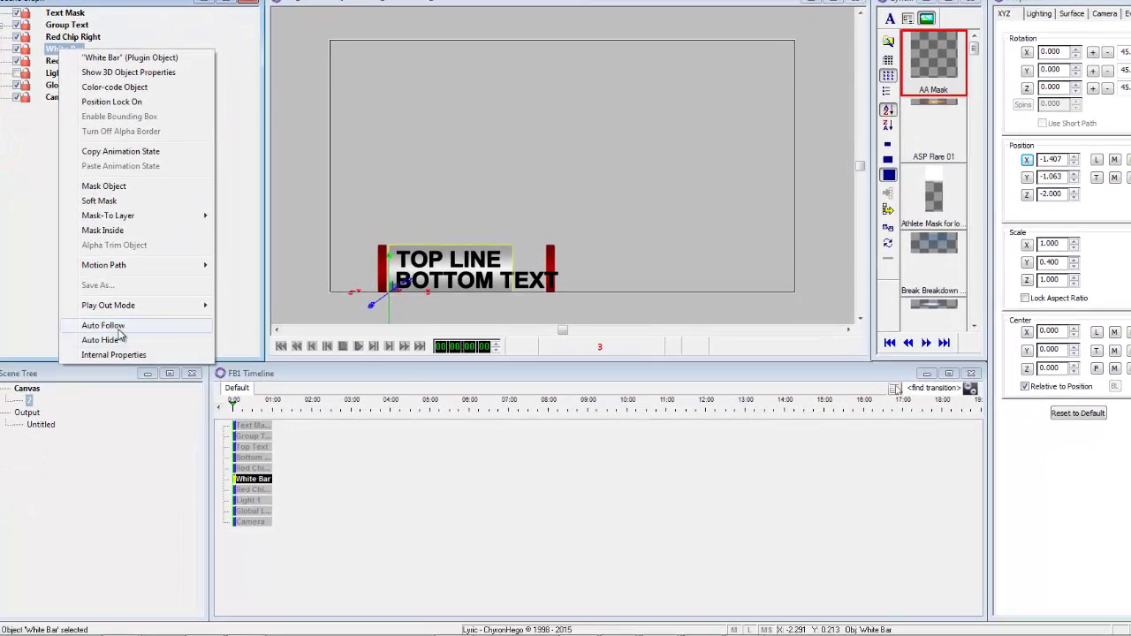
pyautogui.click(98, 411)
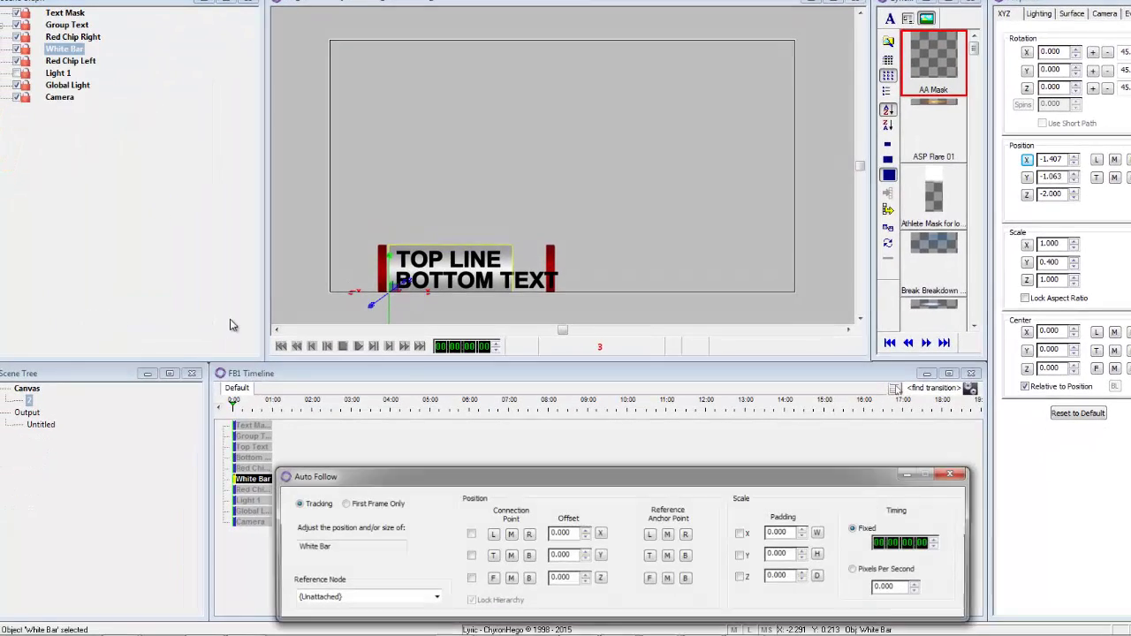
pyautogui.click(437, 597)
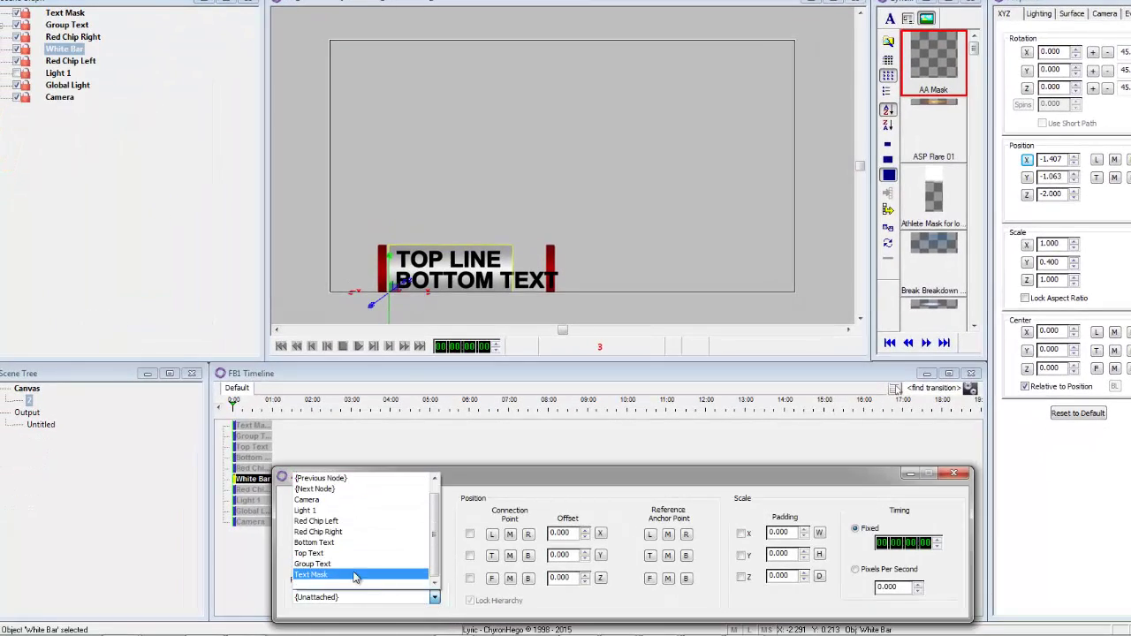
pyautogui.click(352, 574)
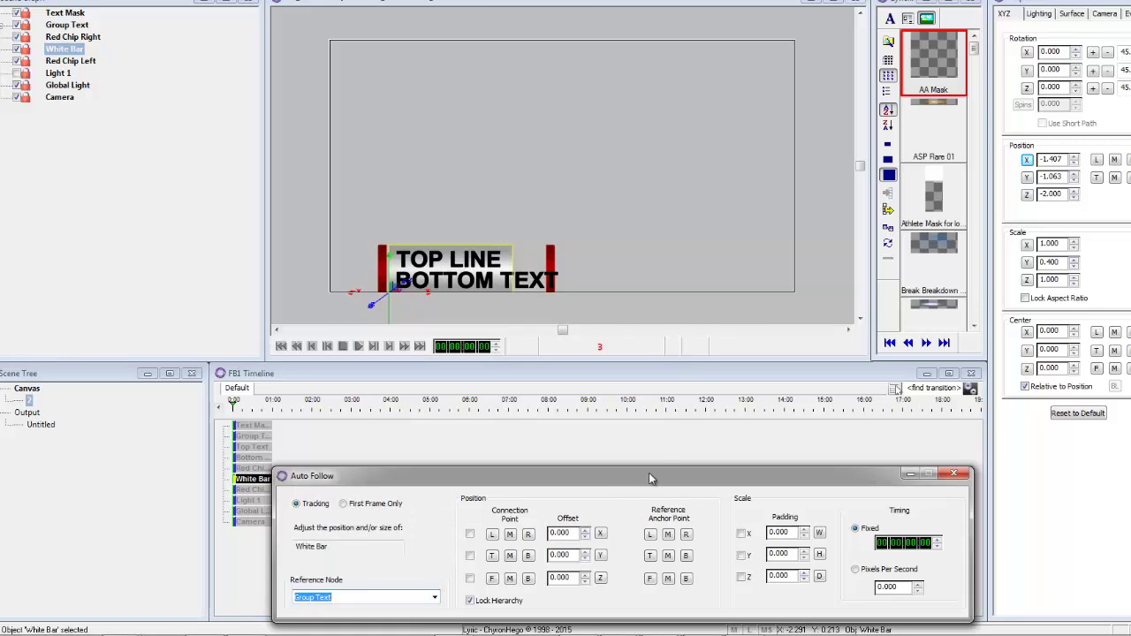
# Make White Bar follow the X position of Group Text, left edge to left edge, with an offset of -0.085
pyautogui.click(471, 534)
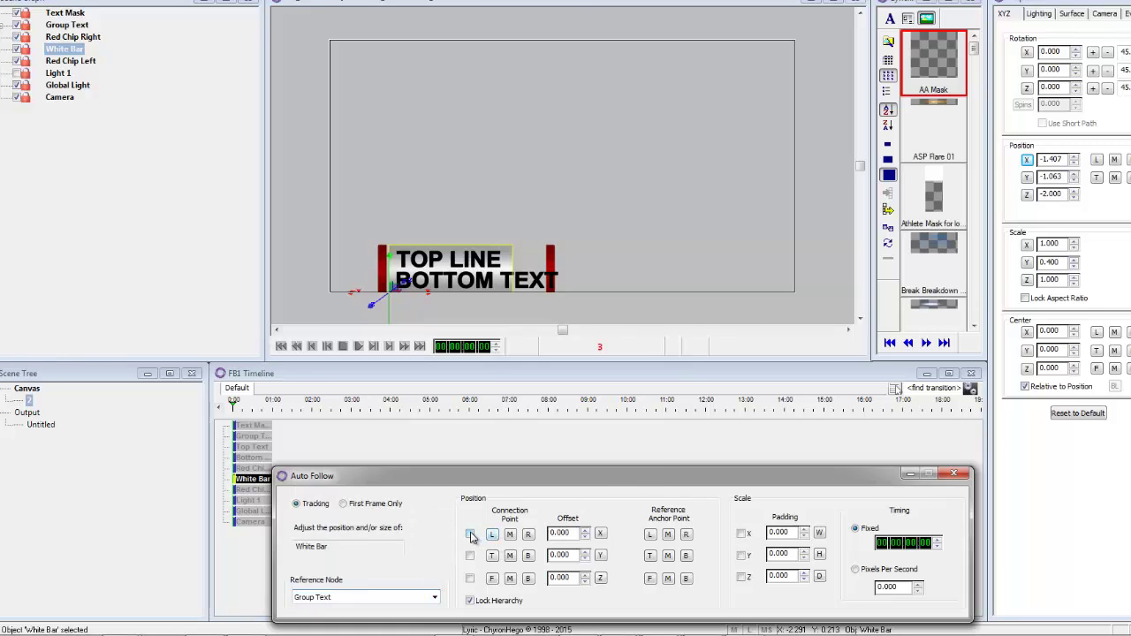
pyautogui.click(584, 533)
pyautogui.click(584, 533)
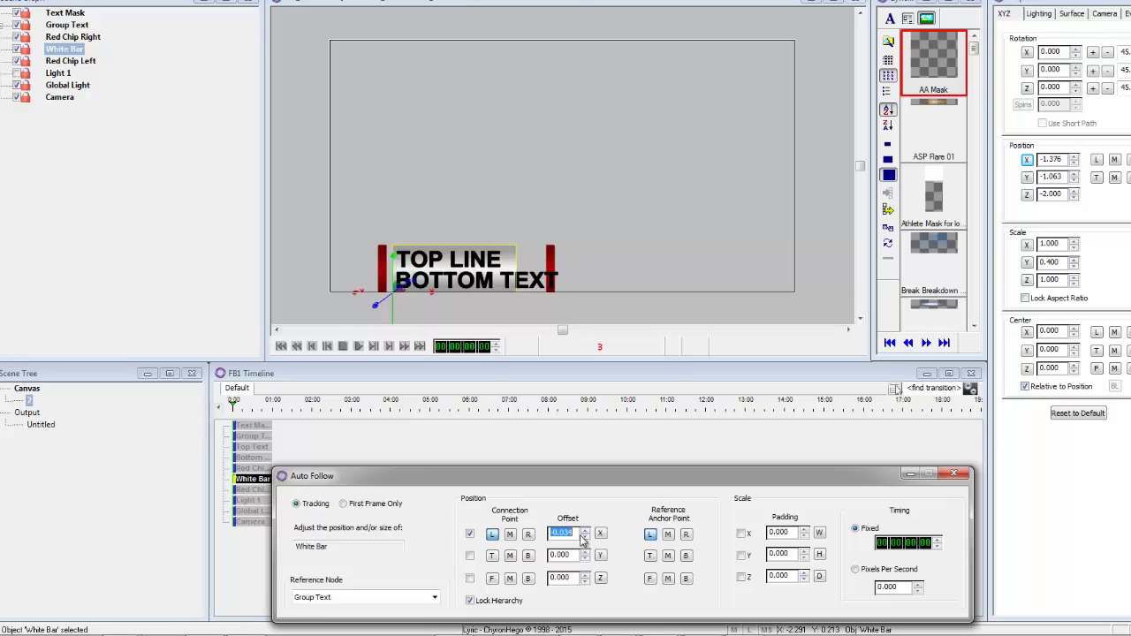
pyautogui.click(585, 537)
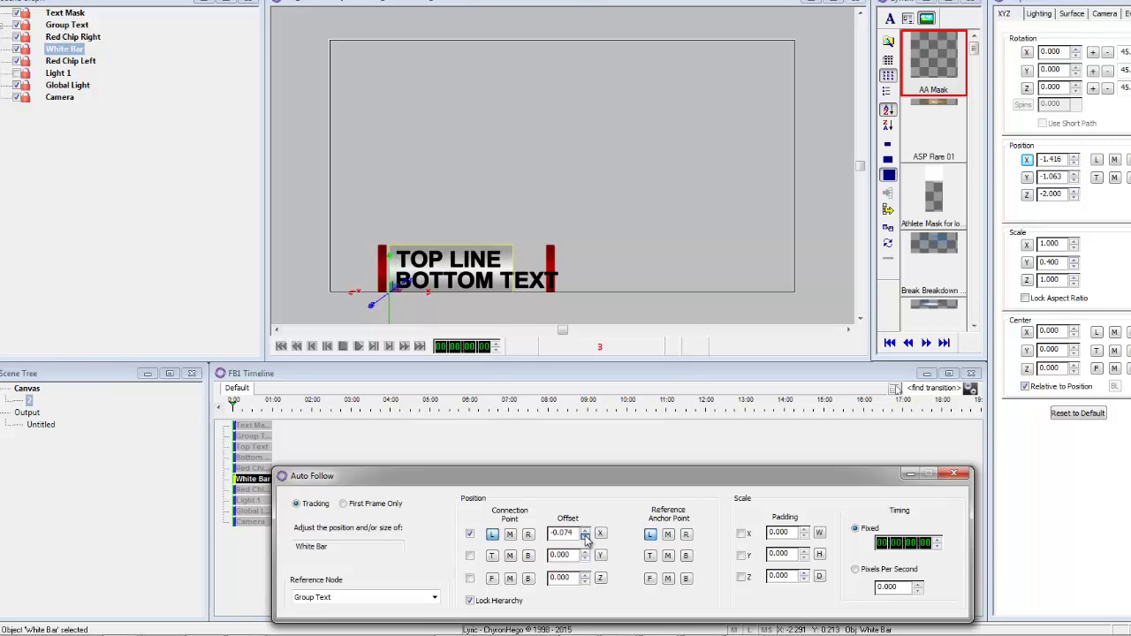
pyautogui.click(584, 538)
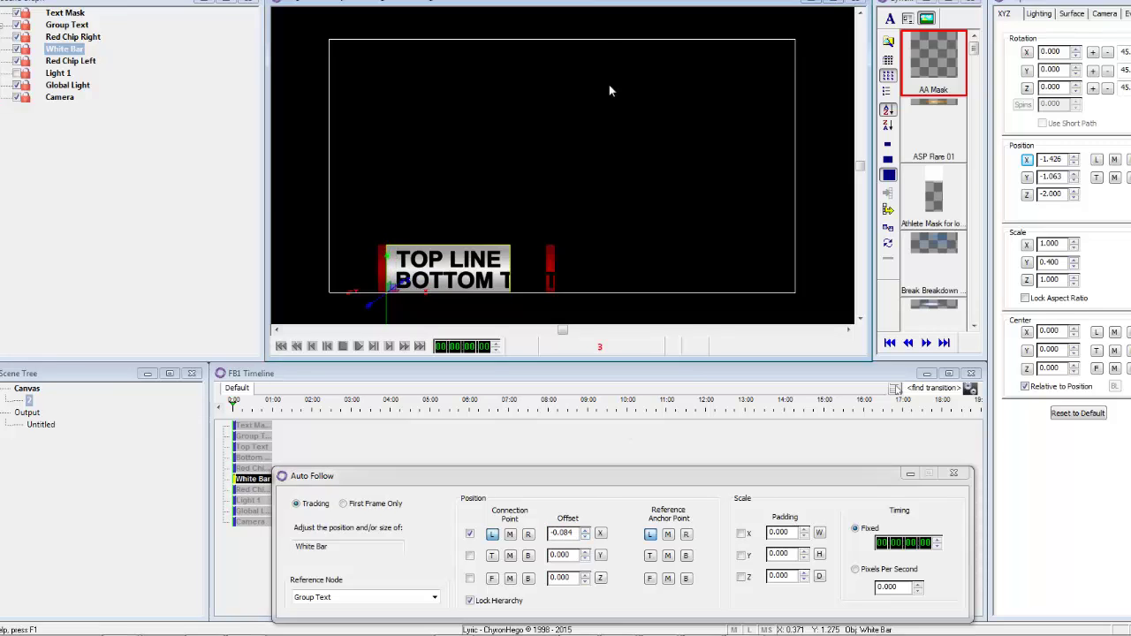
pyautogui.click(585, 537)
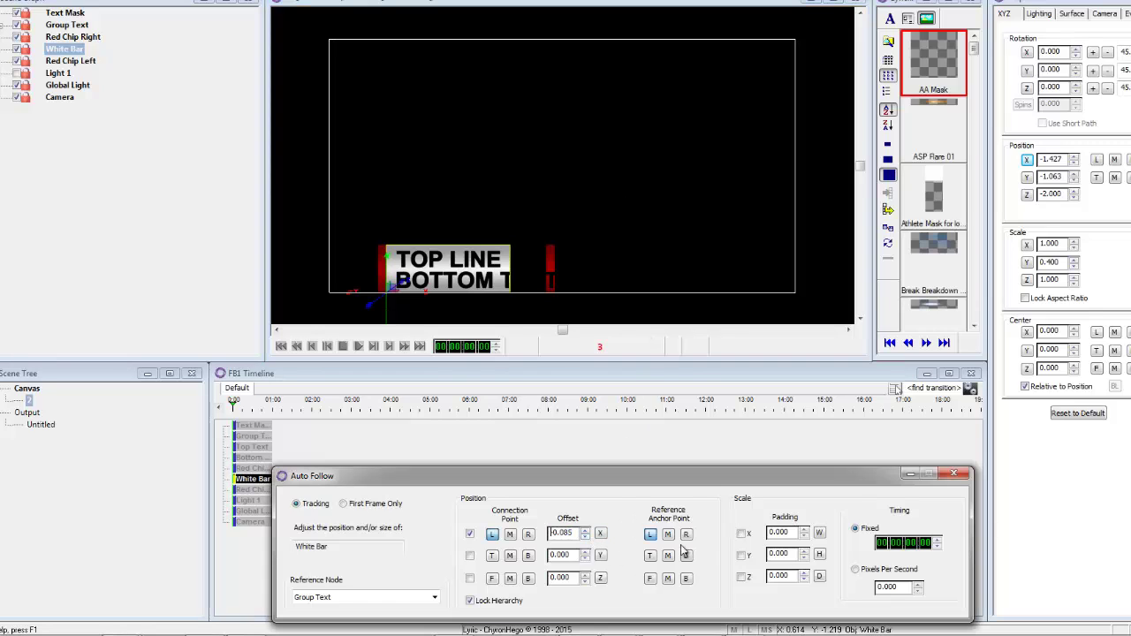
# Make White Bar follow the X scale of Group Text, with enough padding to extend the bar beyond the end of the text
pyautogui.click(741, 534)
pyautogui.click(804, 531)
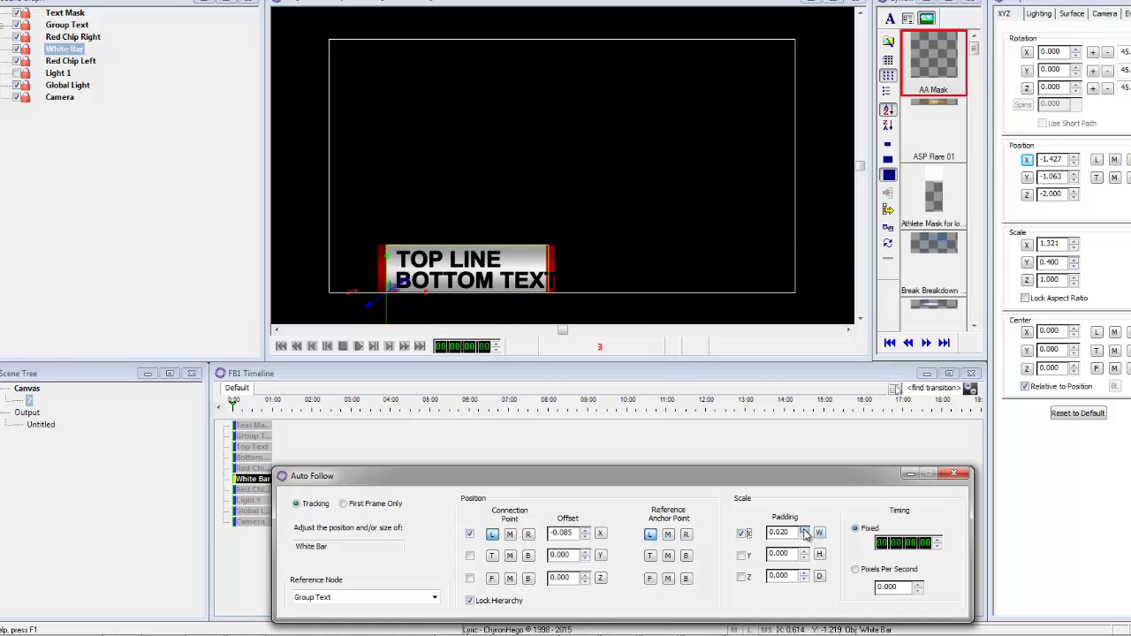
pyautogui.click(805, 530)
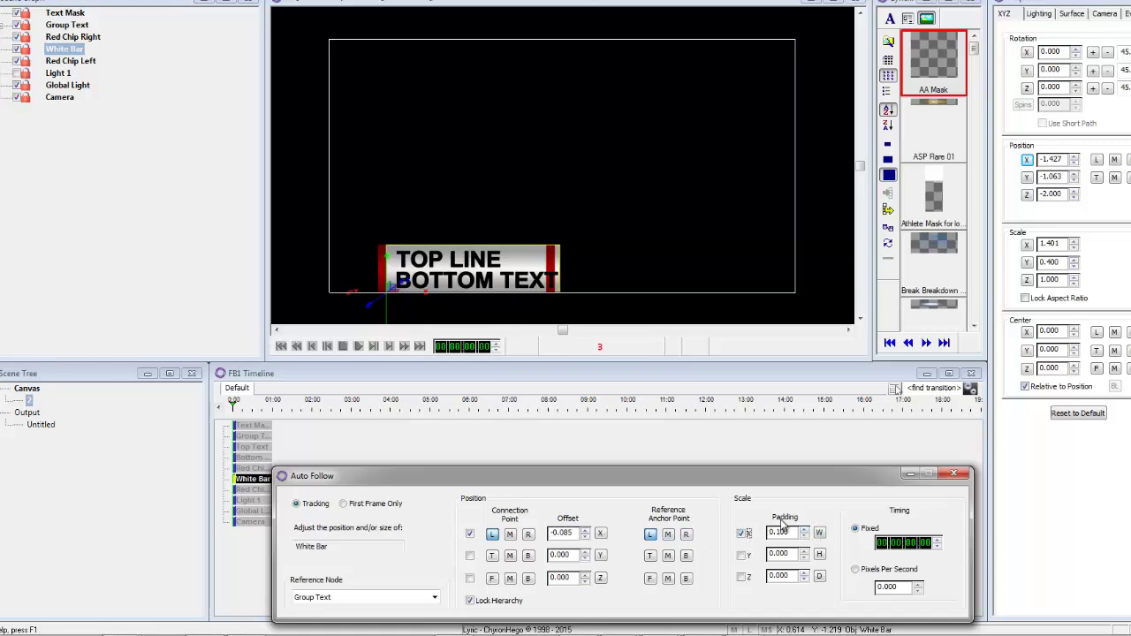
pyautogui.click(804, 531)
pyautogui.click(804, 530)
# Attach the left edge of Red Chip Right to the right edge of White Bar in X with Auto Follow, offset 0.018
pyautogui.click(72, 38)
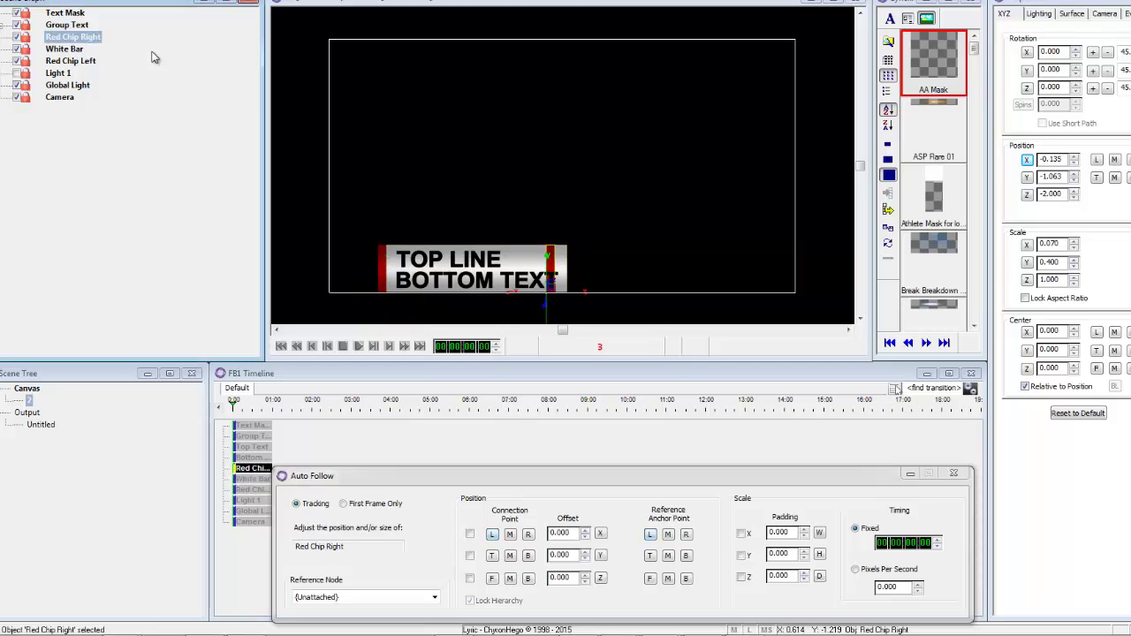
pyautogui.click(434, 598)
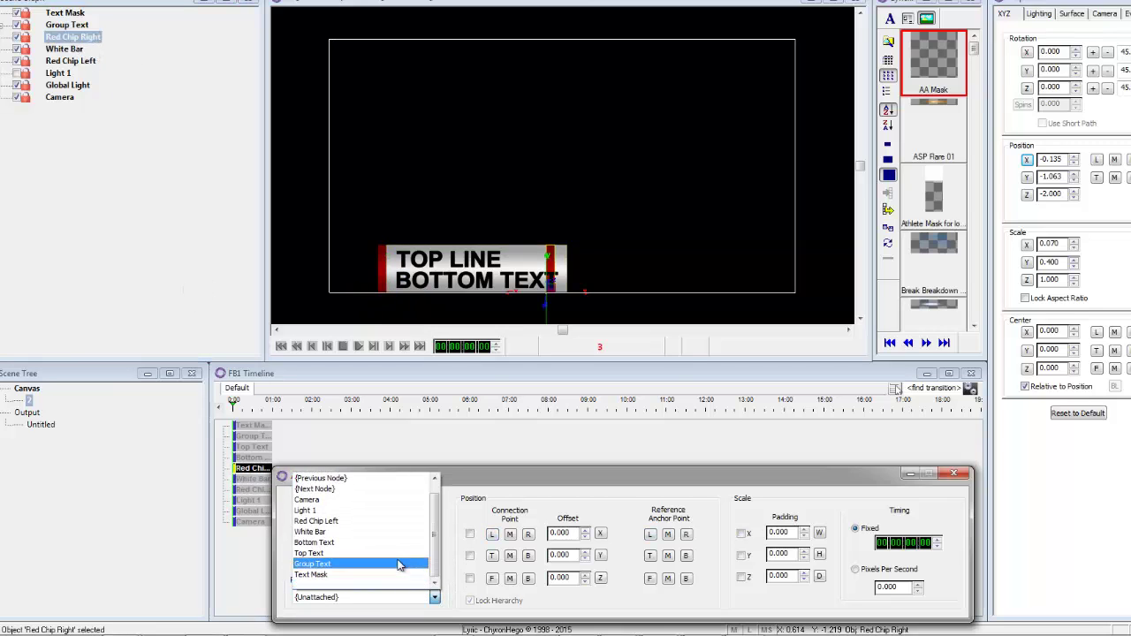
pyautogui.click(334, 532)
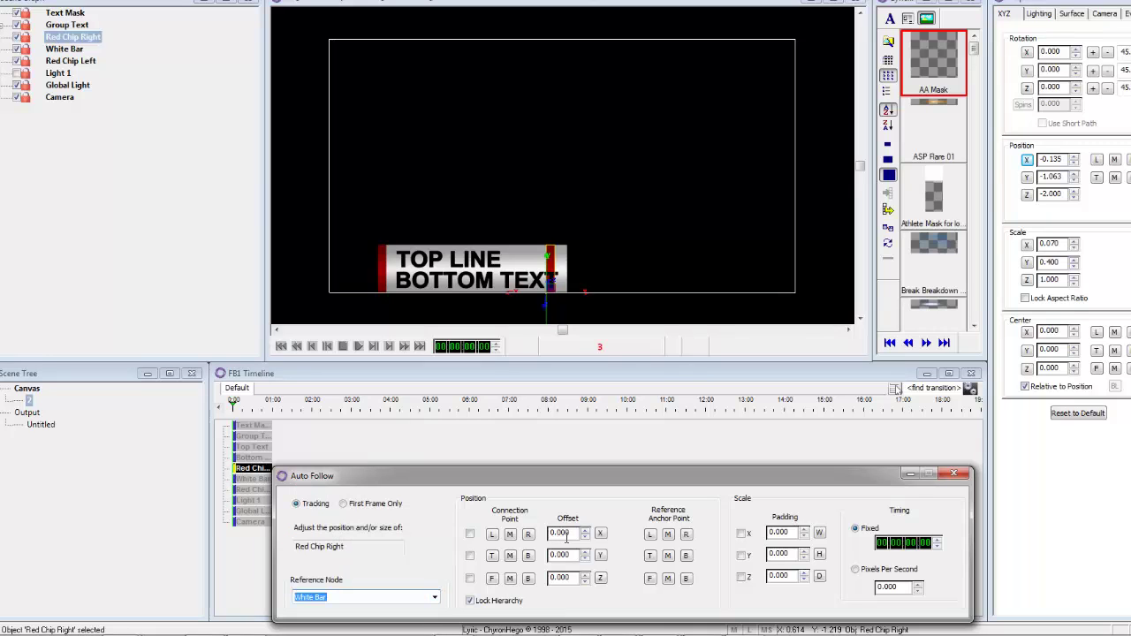
pyautogui.click(470, 535)
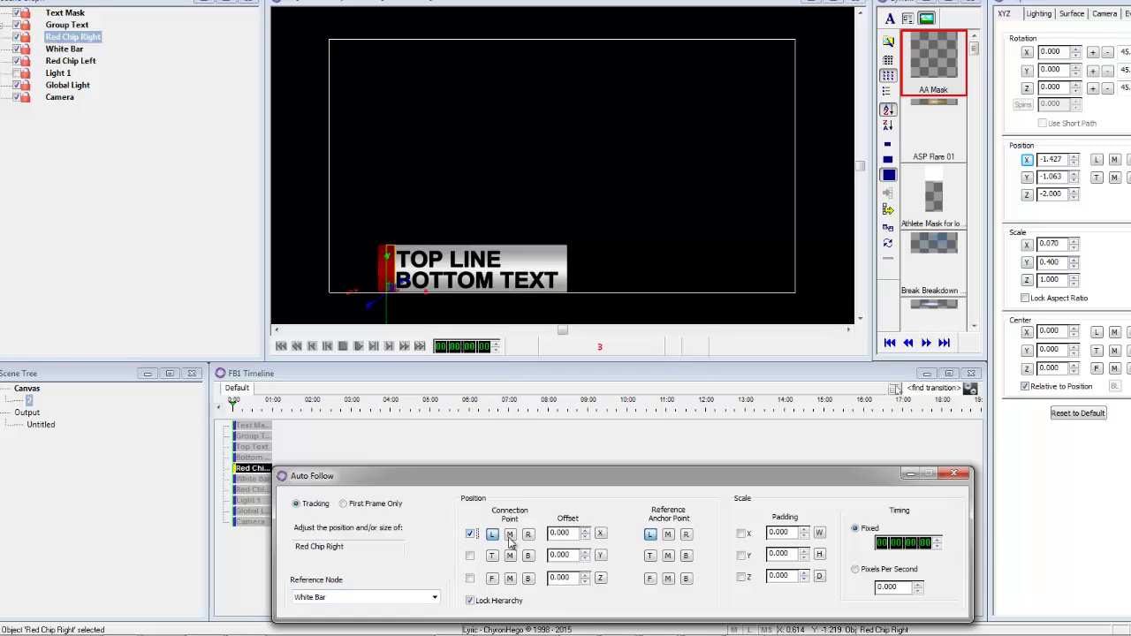
pyautogui.click(687, 535)
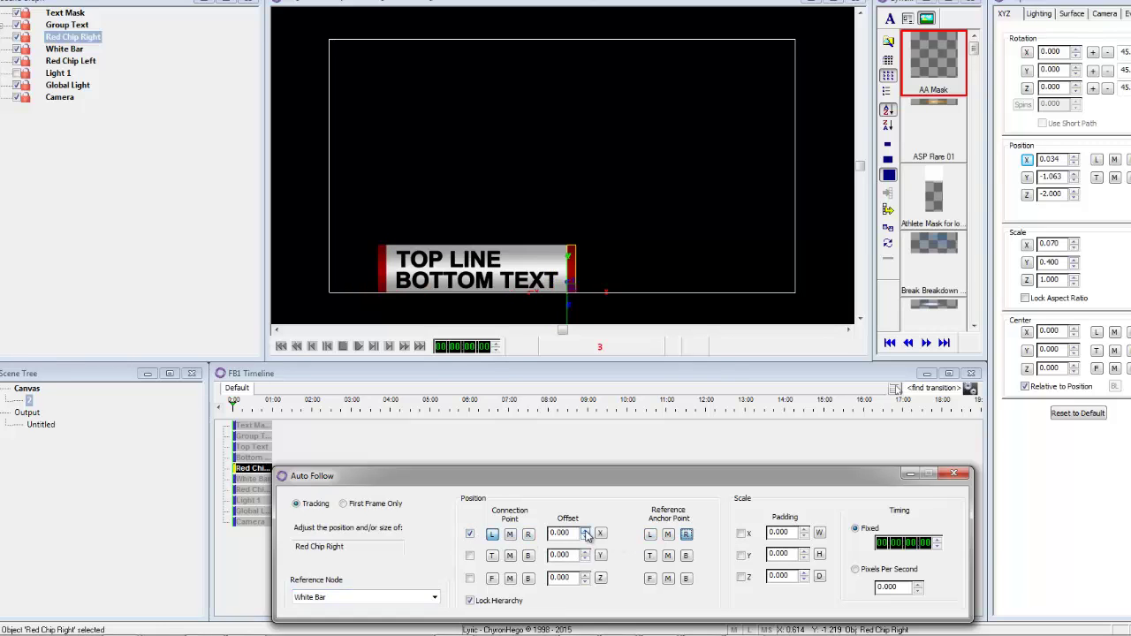
pyautogui.click(585, 533)
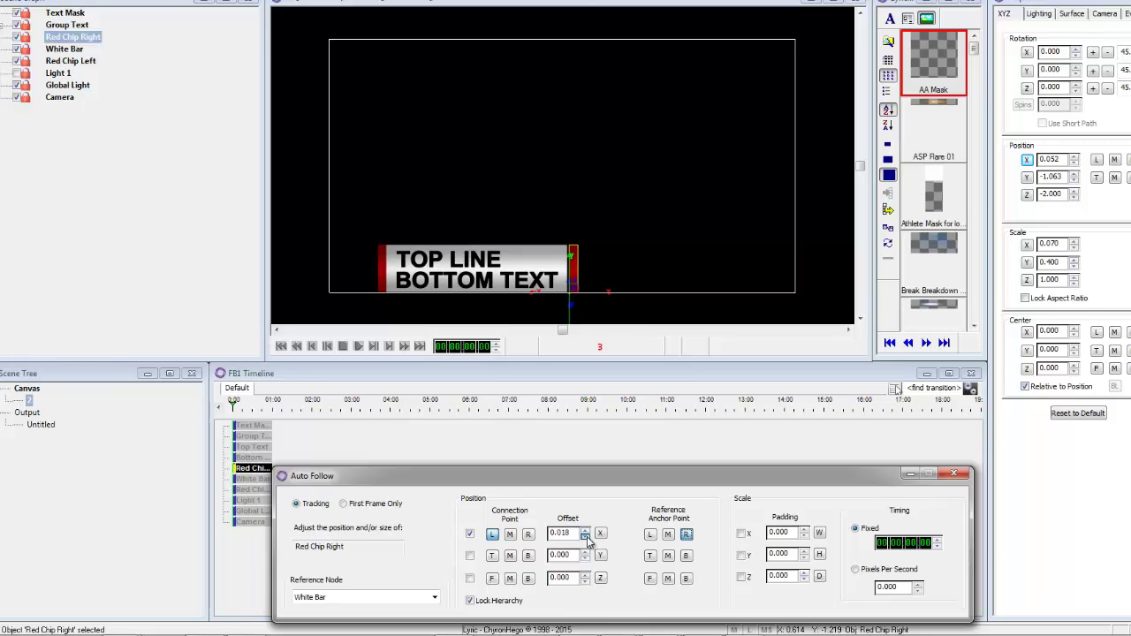
# Reduce Red Chip Right's Auto Follow X offset to 0.004
pyautogui.click(585, 537)
pyautogui.click(585, 538)
# Attach the left edge of Text Mask to the left edge of Red Chip Right in X with Auto Follow, offset 0.030
pyautogui.click(67, 13)
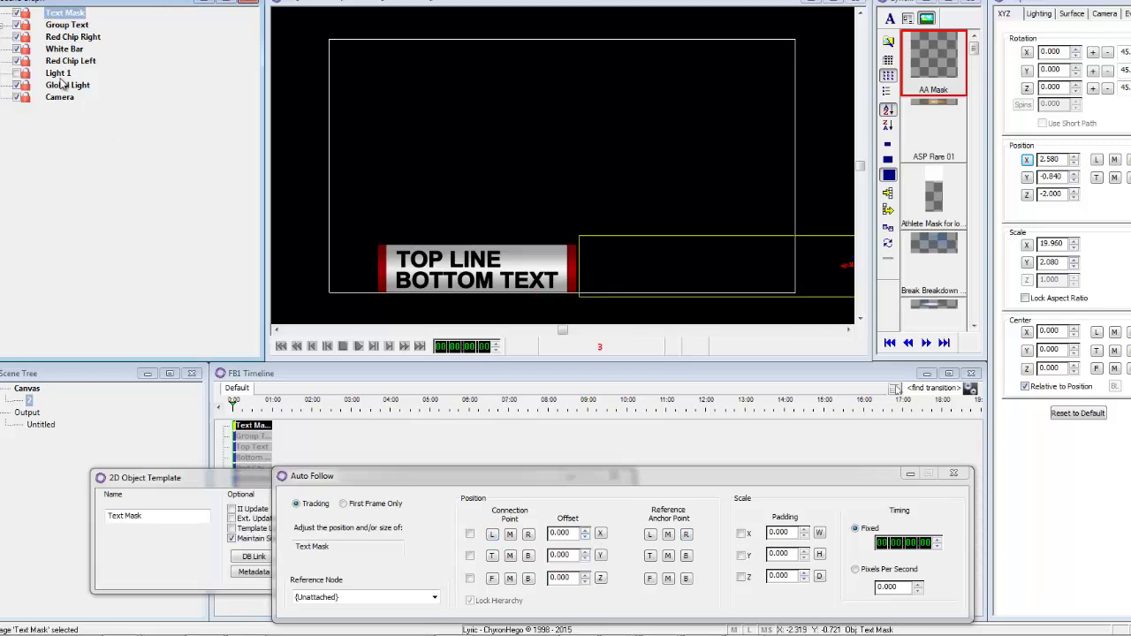
pyautogui.click(435, 598)
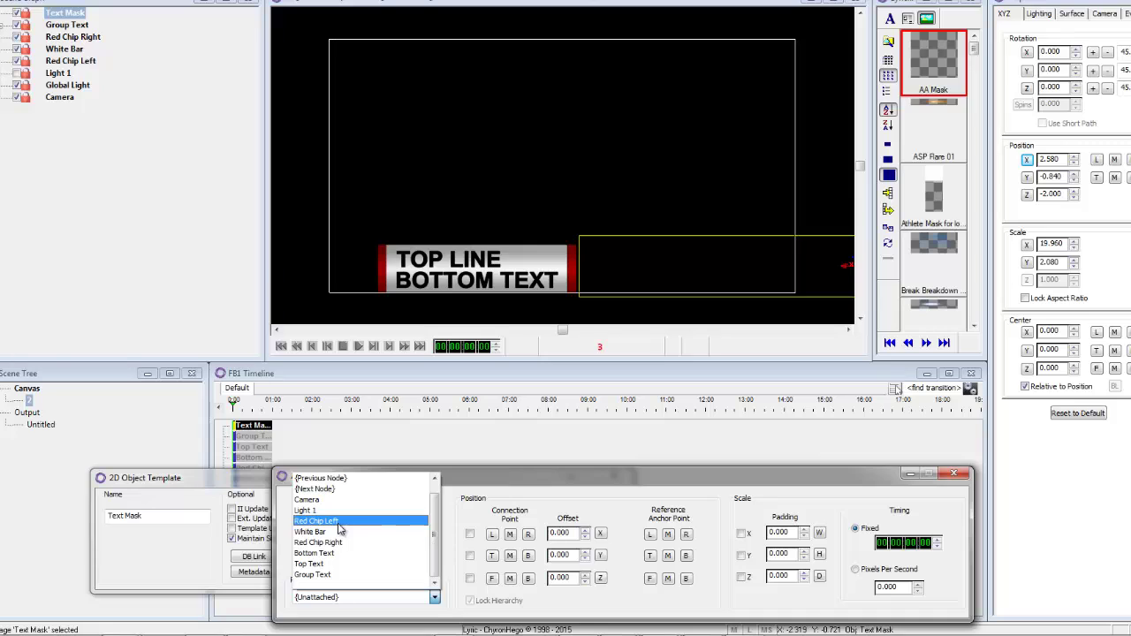
pyautogui.click(339, 542)
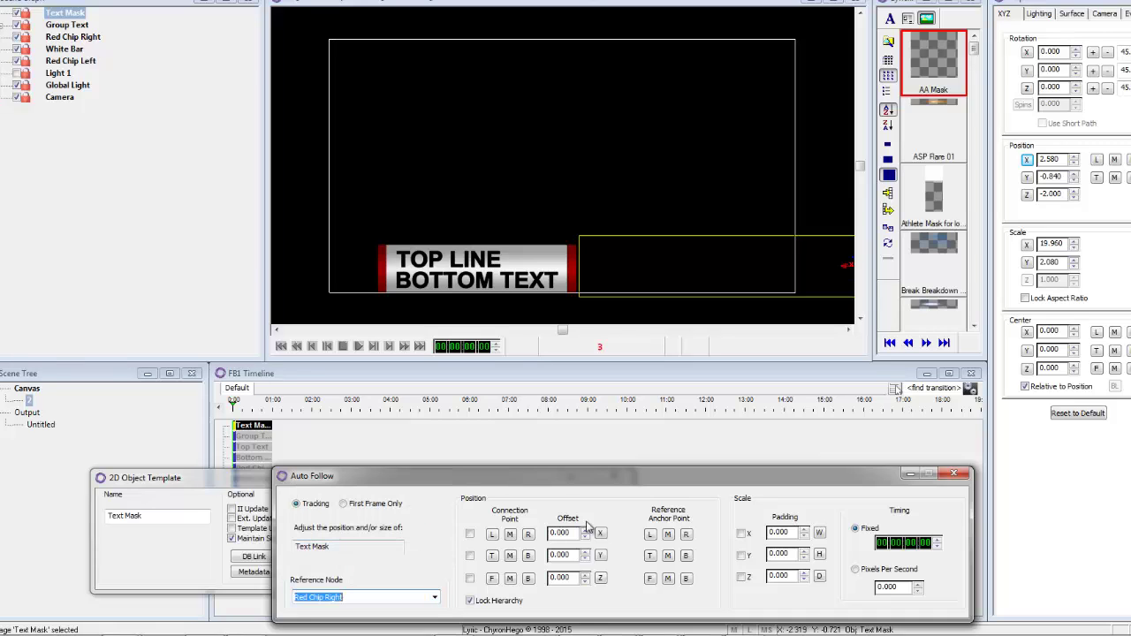
pyautogui.click(470, 534)
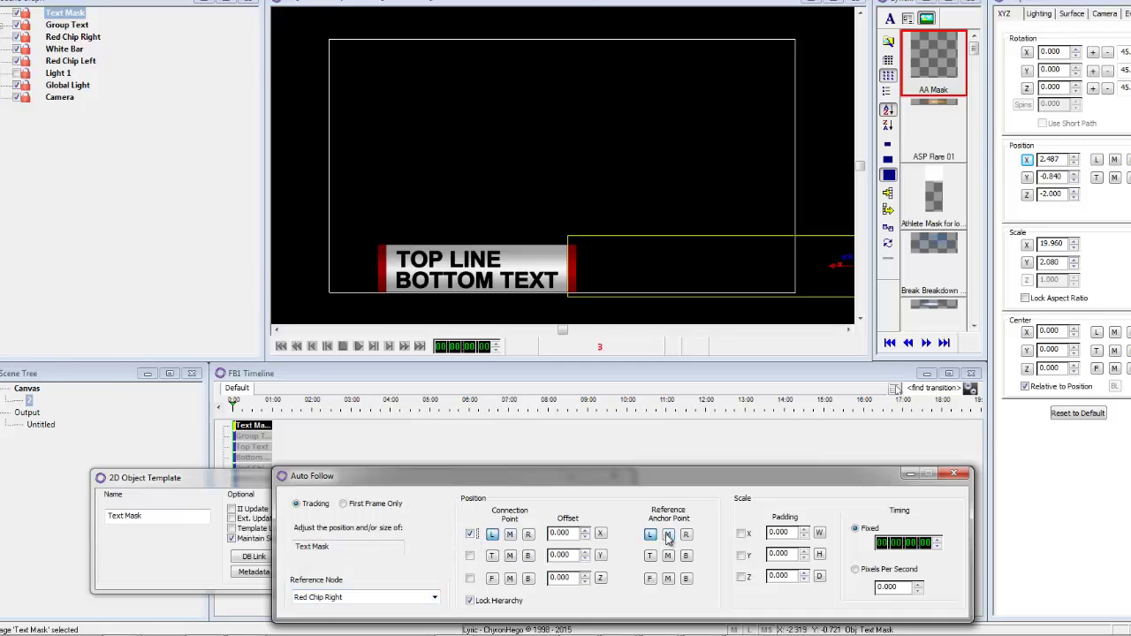
pyautogui.click(585, 532)
pyautogui.click(585, 531)
pyautogui.click(585, 532)
# Group White Bar, Red Chip Right and Text Mask, and name the group Group Bar
pyautogui.click(72, 62)
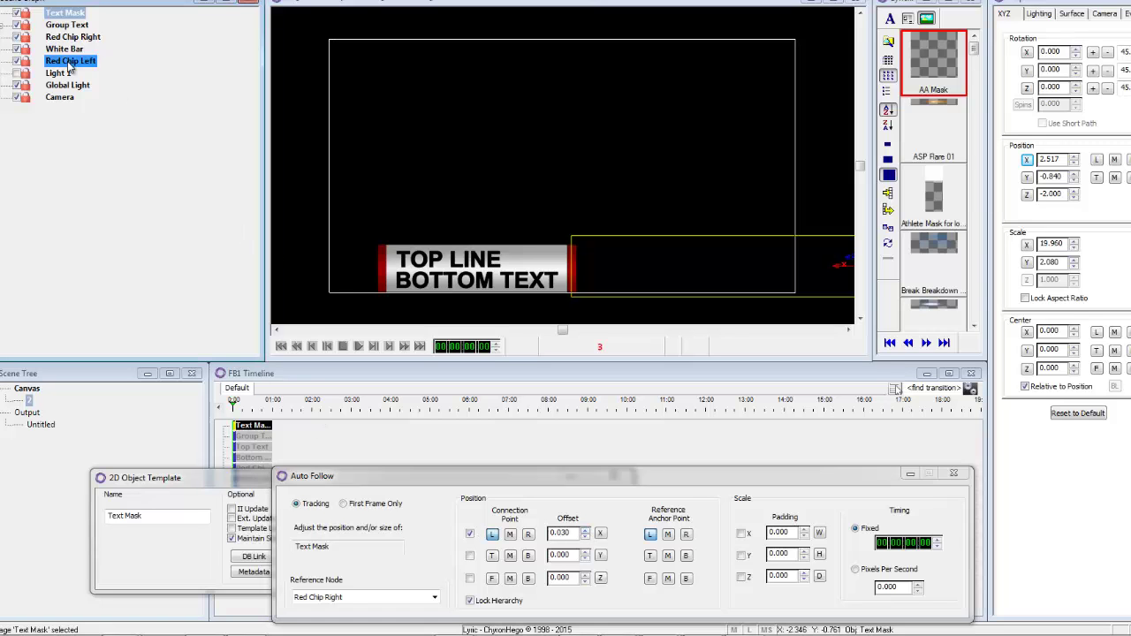
pyautogui.click(61, 51)
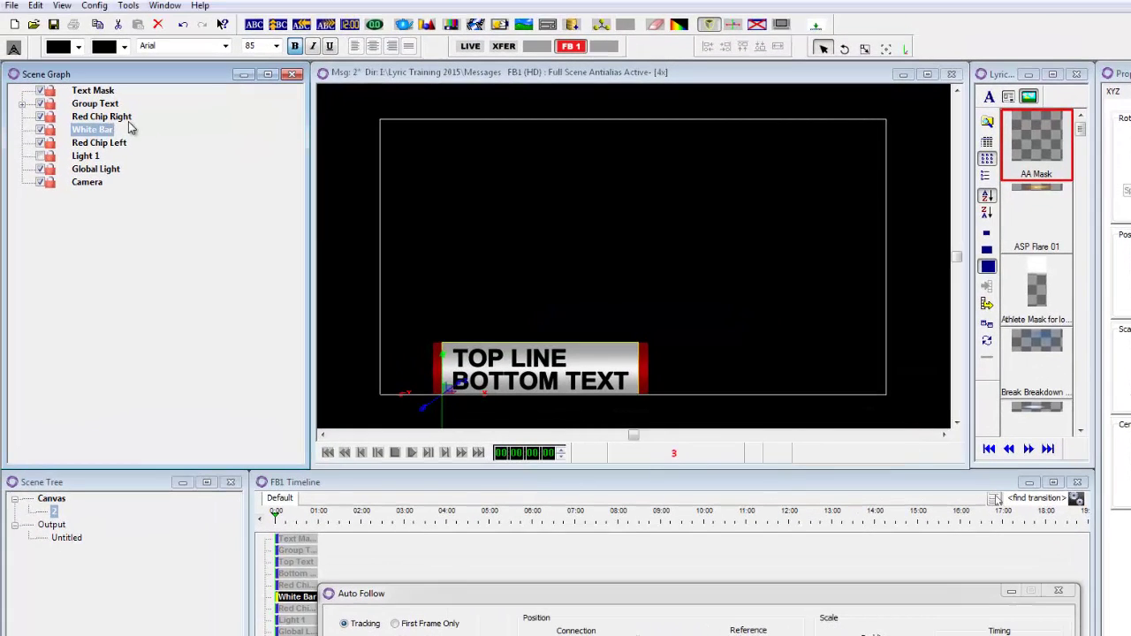
pyautogui.keyDown('ctrl'); pyautogui.click(107, 118); pyautogui.keyUp('ctrl')
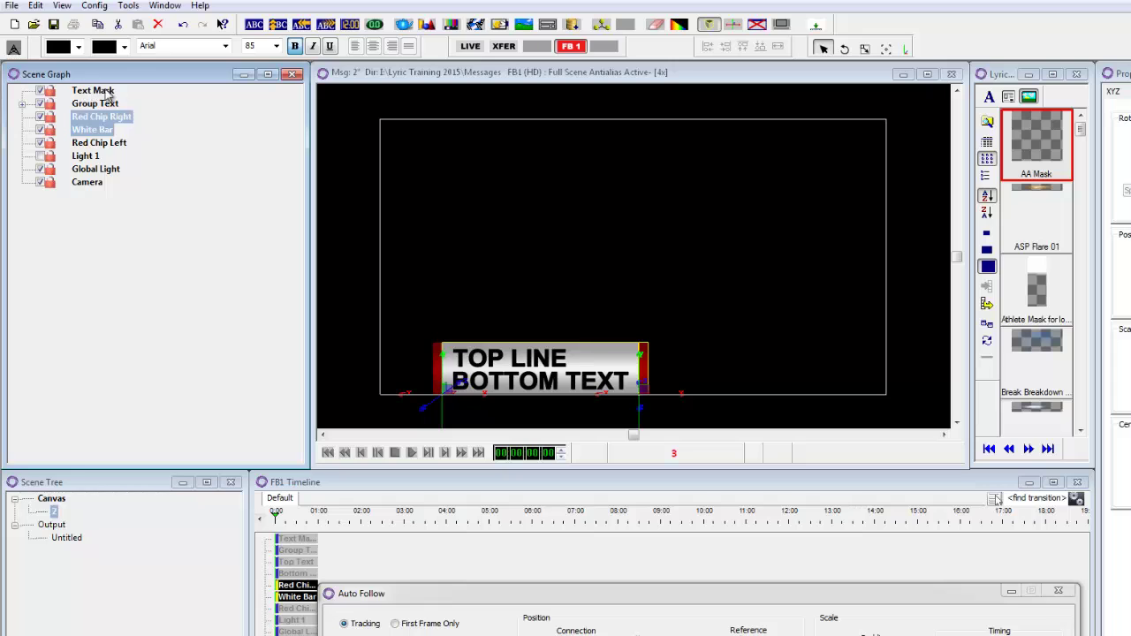
pyautogui.keyDown('ctrl'); pyautogui.click(92, 92); pyautogui.keyUp('ctrl')
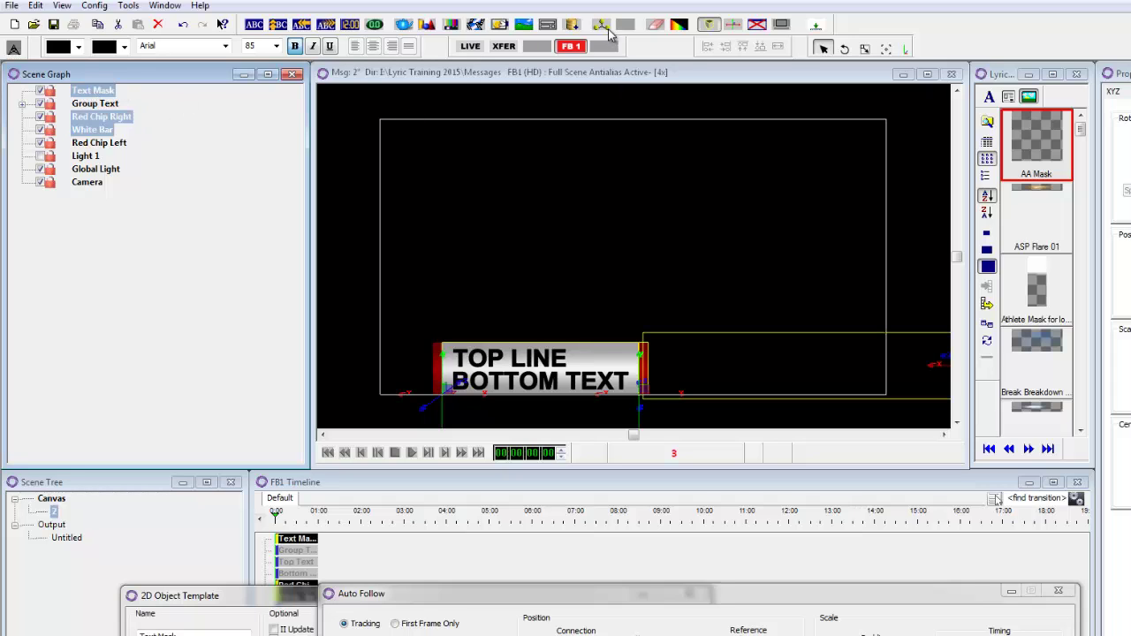
pyautogui.click(602, 24)
pyautogui.click(135, 96)
pyautogui.moveTo(99, 91); pyautogui.dragTo(241, 91)
pyautogui.write('Bar')
pyautogui.press('Return')
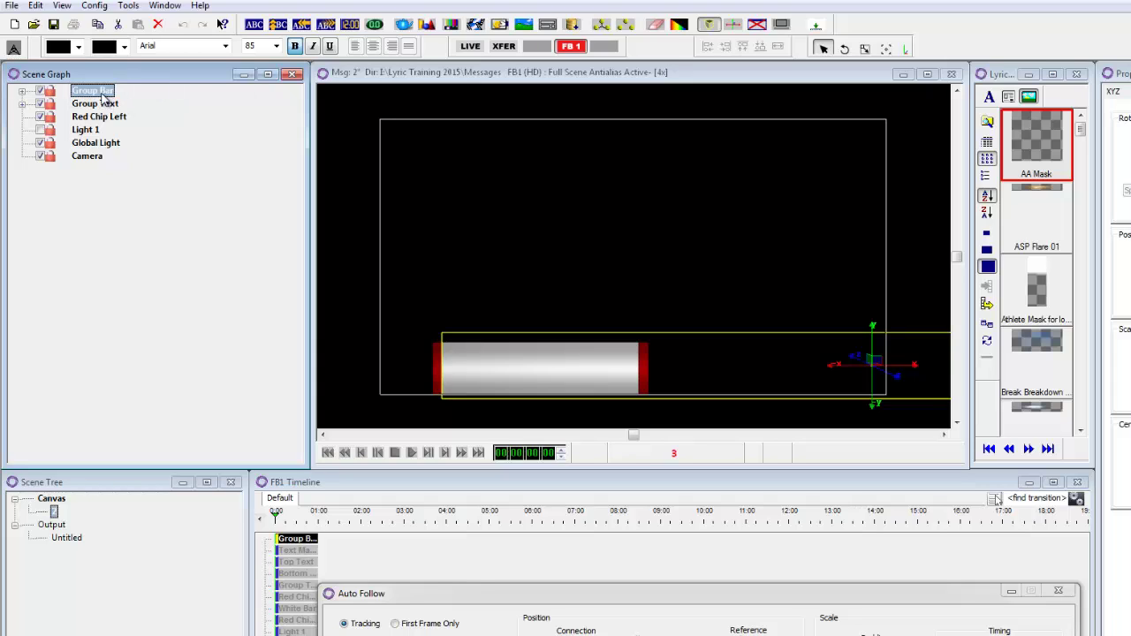
# Move Group Bar below Group Text in the scene order and save the message
pyautogui.moveTo(101, 92); pyautogui.dragTo(104, 106)
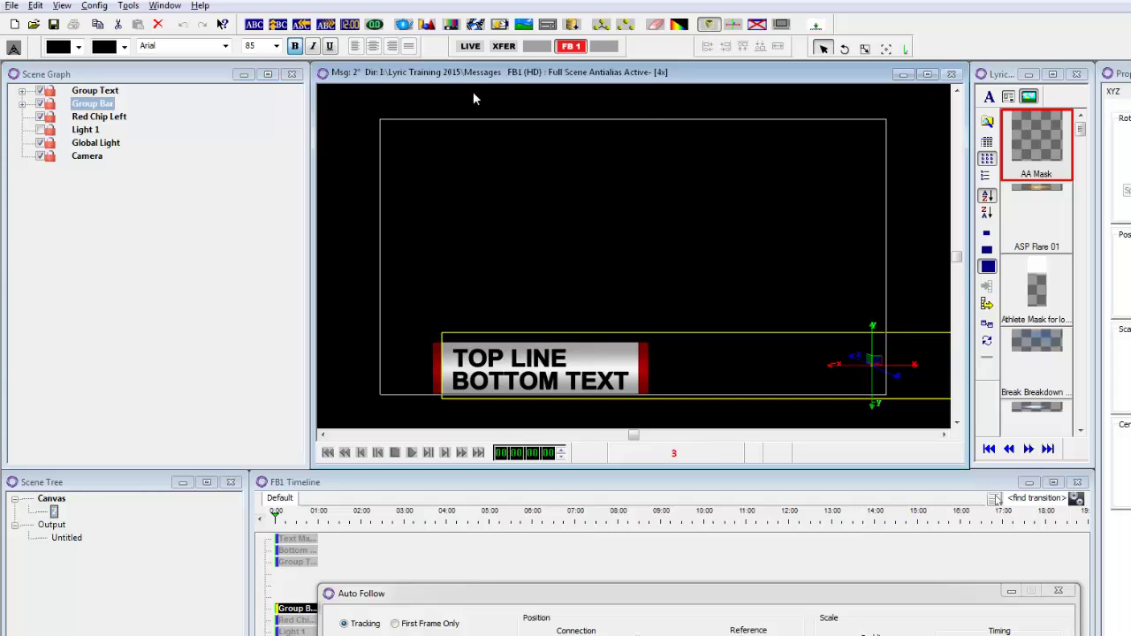
pyautogui.hotkey('ctrl', 's')
pyautogui.press('Return')
# Test the auto-resizing by replacing Bottom Text with DASDASDASDASDASD and Top Text with SADASDADASDASDASDA
pyautogui.press('Tab')
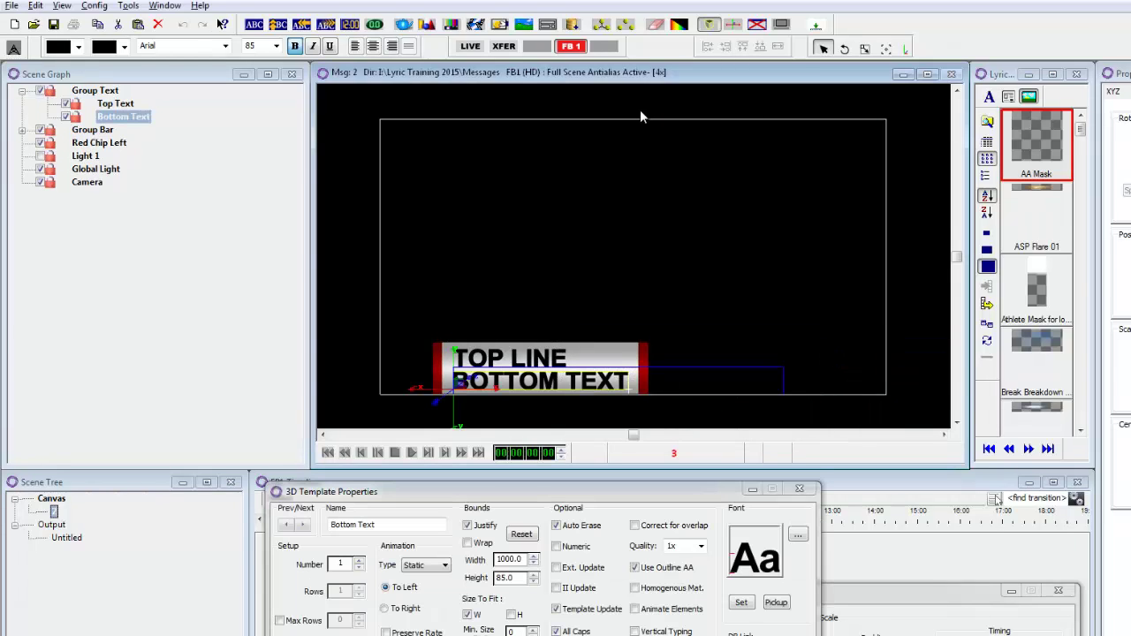
pyautogui.write('DASDASDASDASDASD')
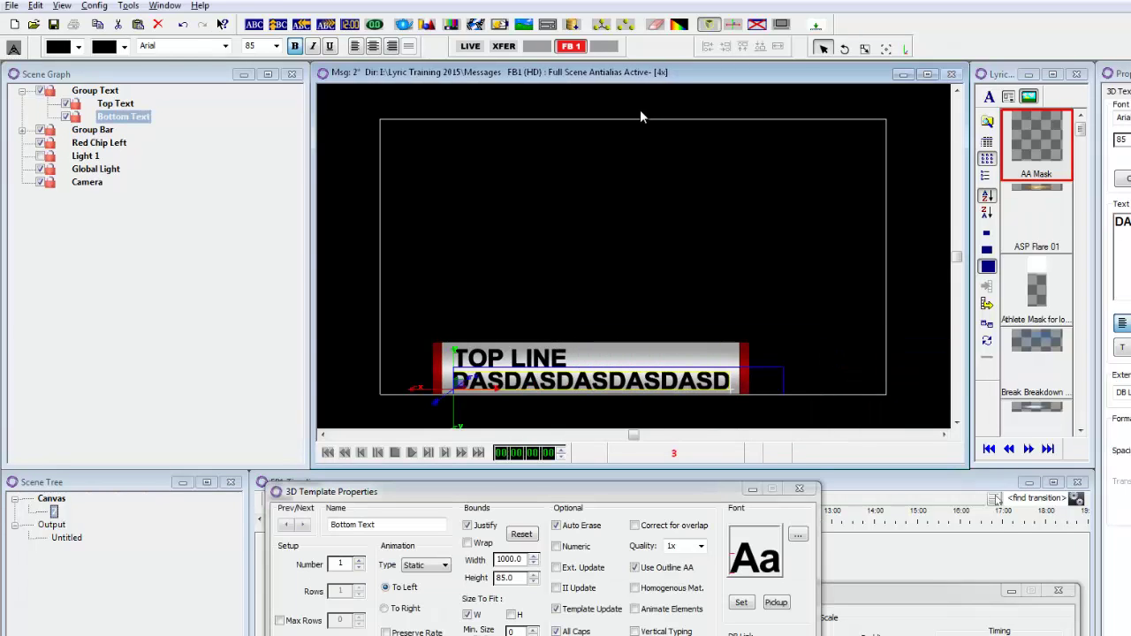
pyautogui.press('Tab')
pyautogui.write('SADASDADASDASDASDA')
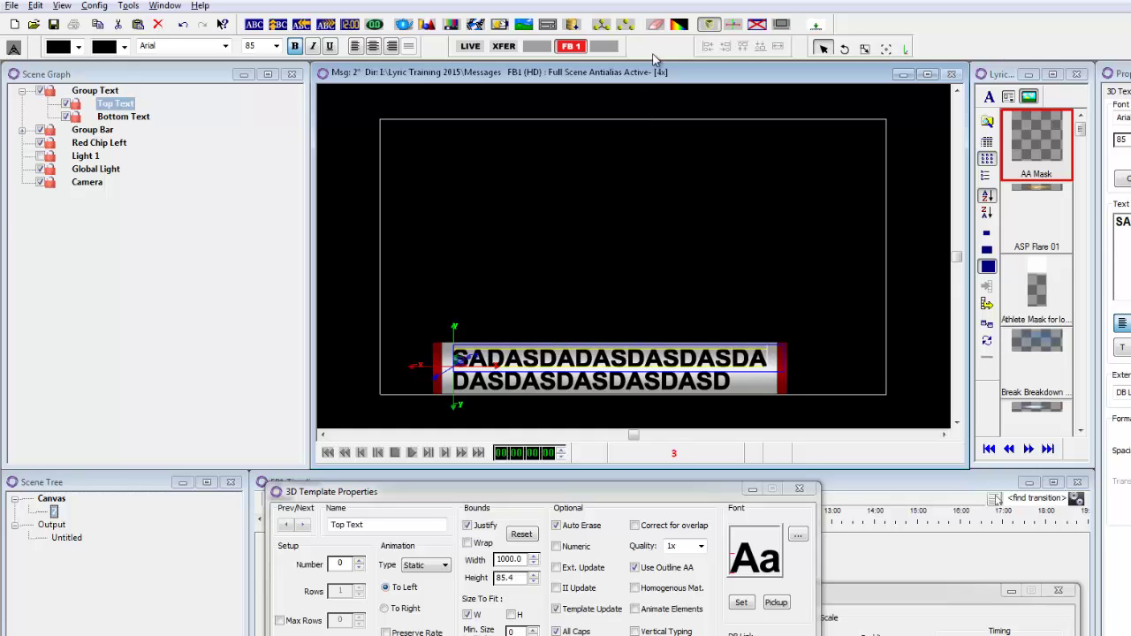
# Switch the canvas to a grey background and examine the Effect In animation of message 1
pyautogui.click(679, 24)
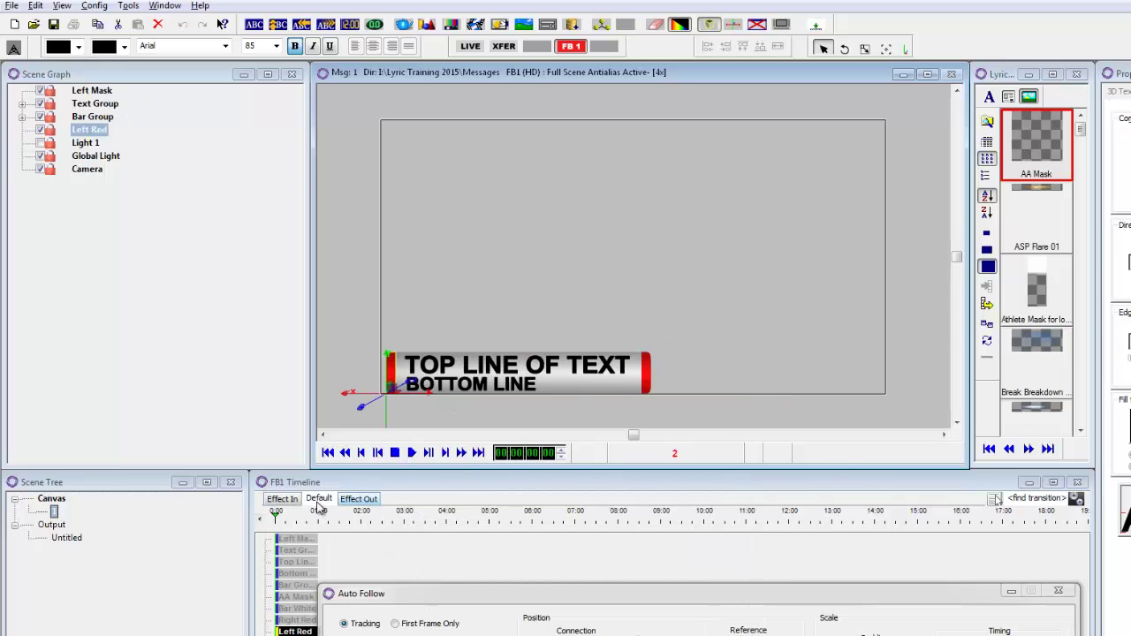
pyautogui.click(282, 501)
pyautogui.moveTo(275, 516)
pyautogui.mouseDown()
pyautogui.moveTo(317, 522)
pyautogui.moveTo(277, 522)
pyautogui.mouseUp()
pyautogui.click(318, 499)
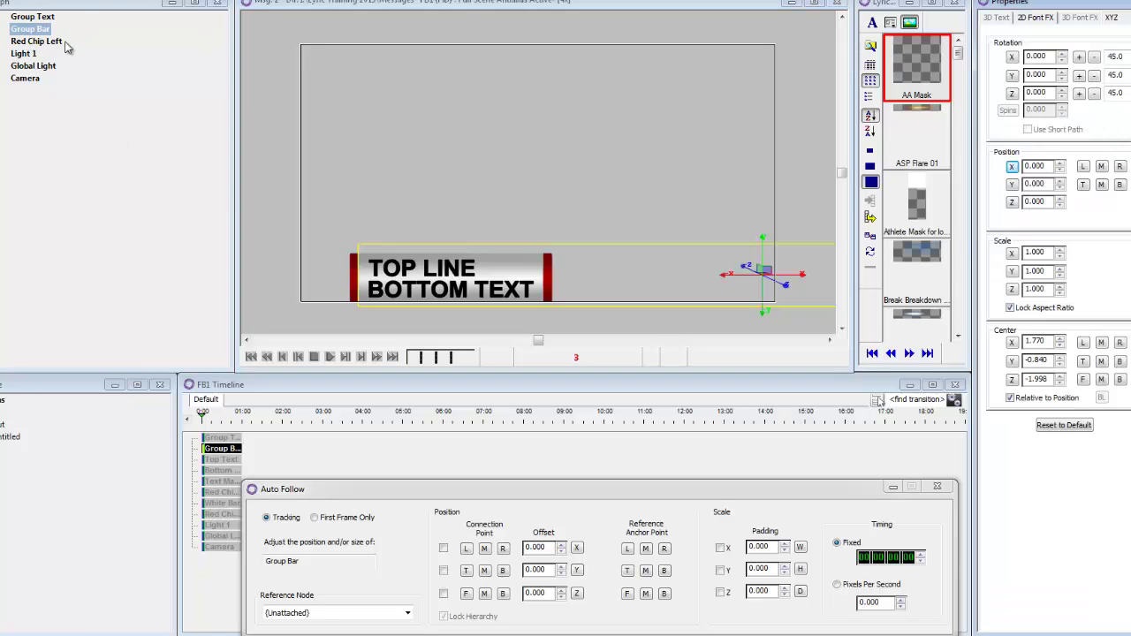
# Turn off Lock Hierarchy in Auto Follow for White Bar, Red Chip Right and Text Mask inside Group Bar
pyautogui.press('Right')
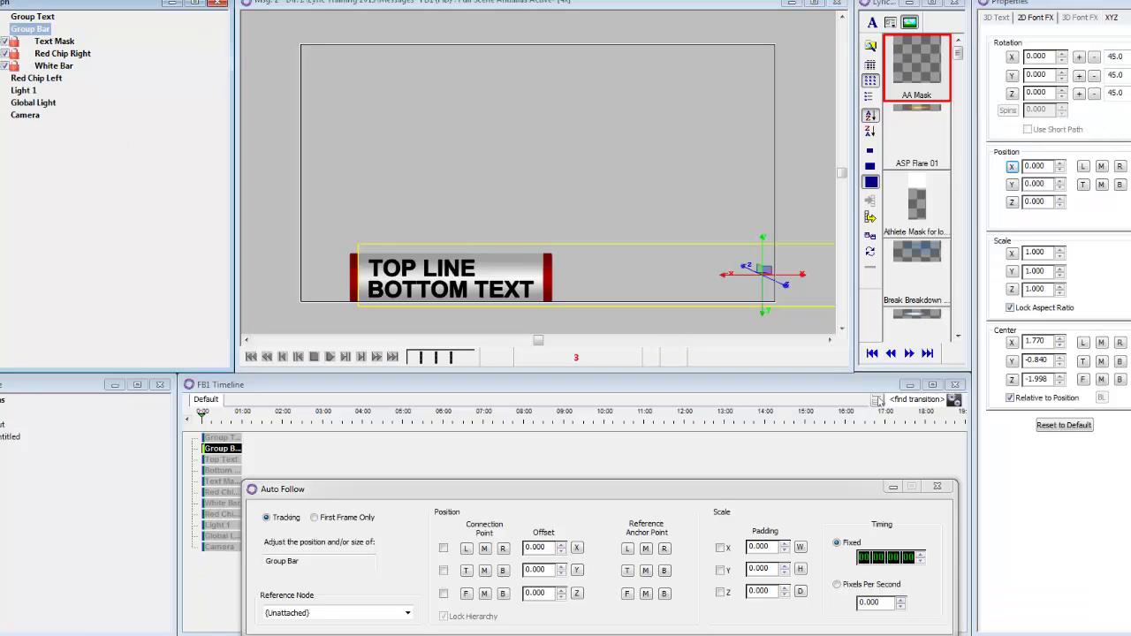
pyautogui.click(54, 67)
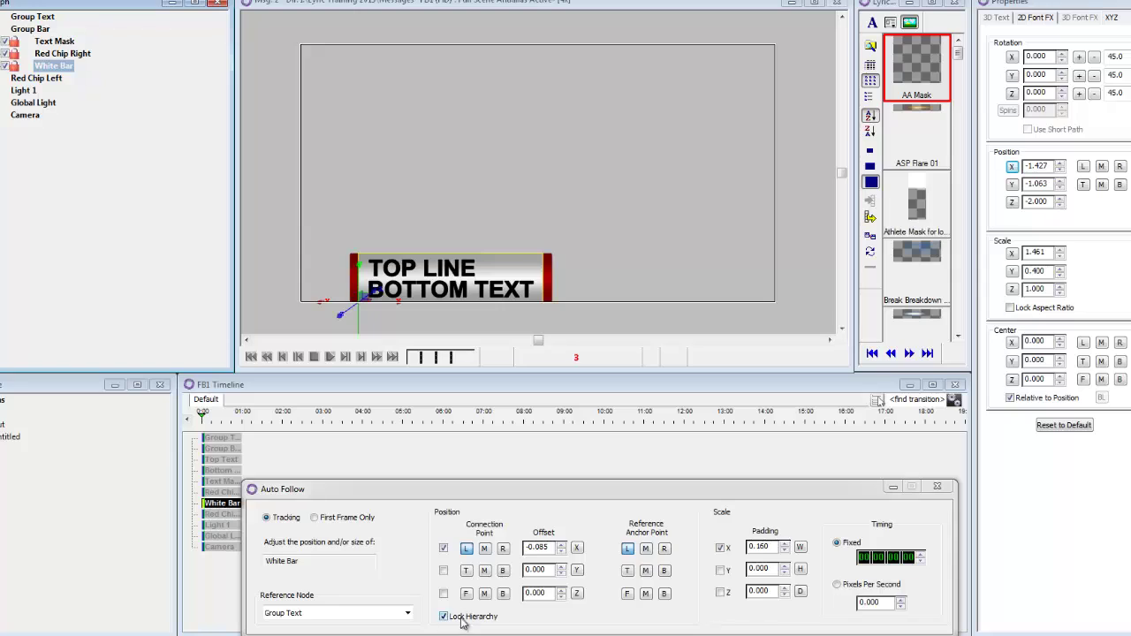
pyautogui.click(444, 617)
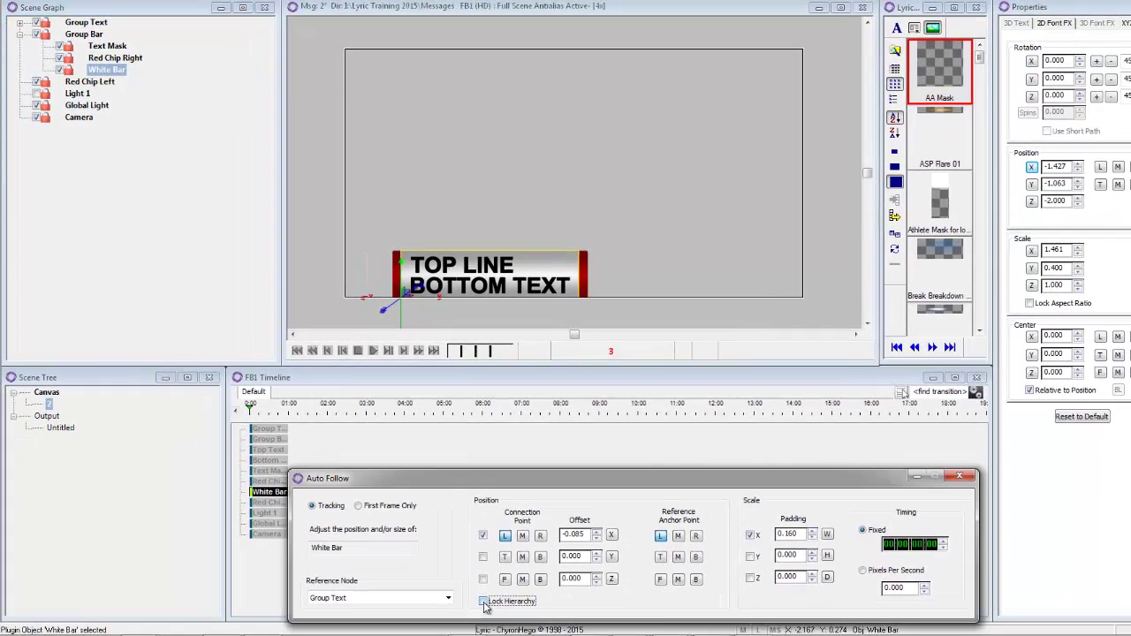
pyautogui.click(121, 58)
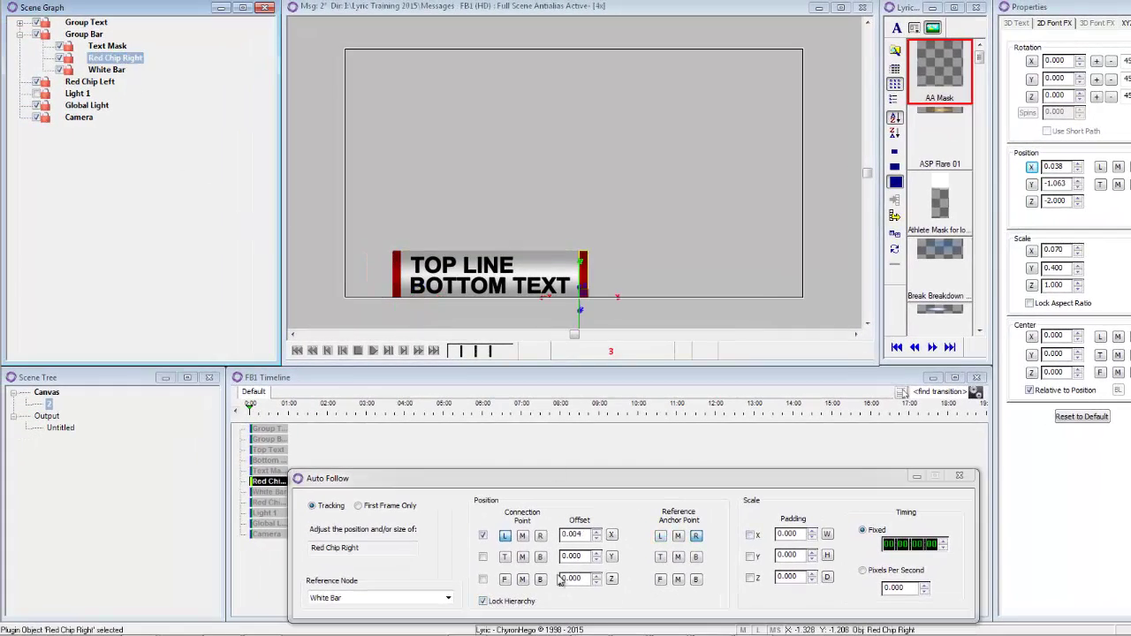
pyautogui.click(484, 602)
pyautogui.click(484, 602)
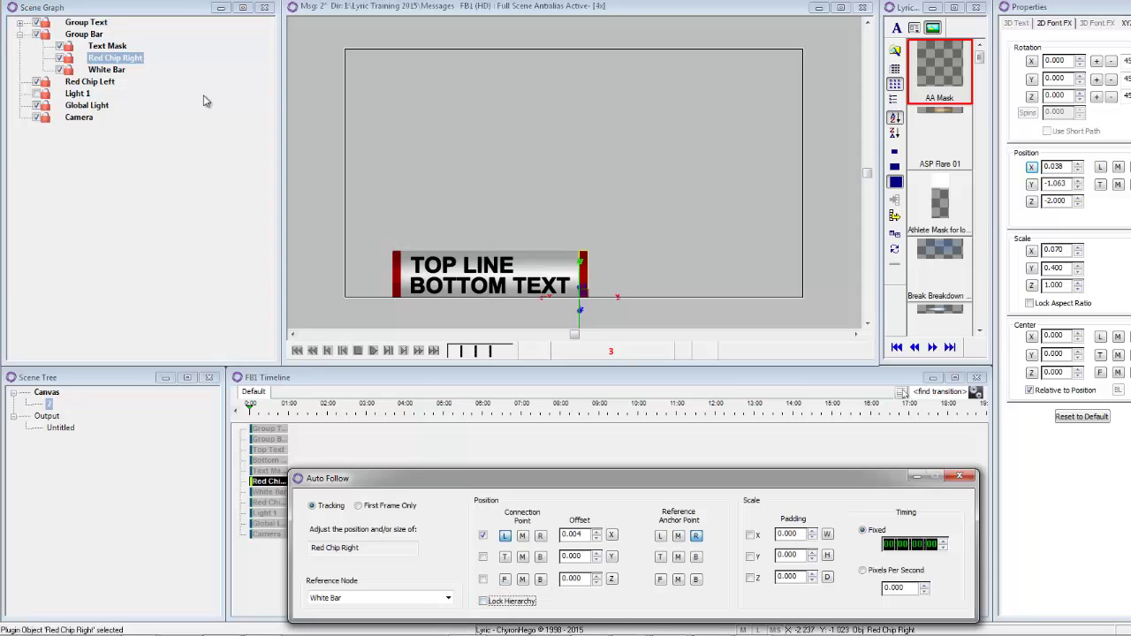
pyautogui.click(110, 49)
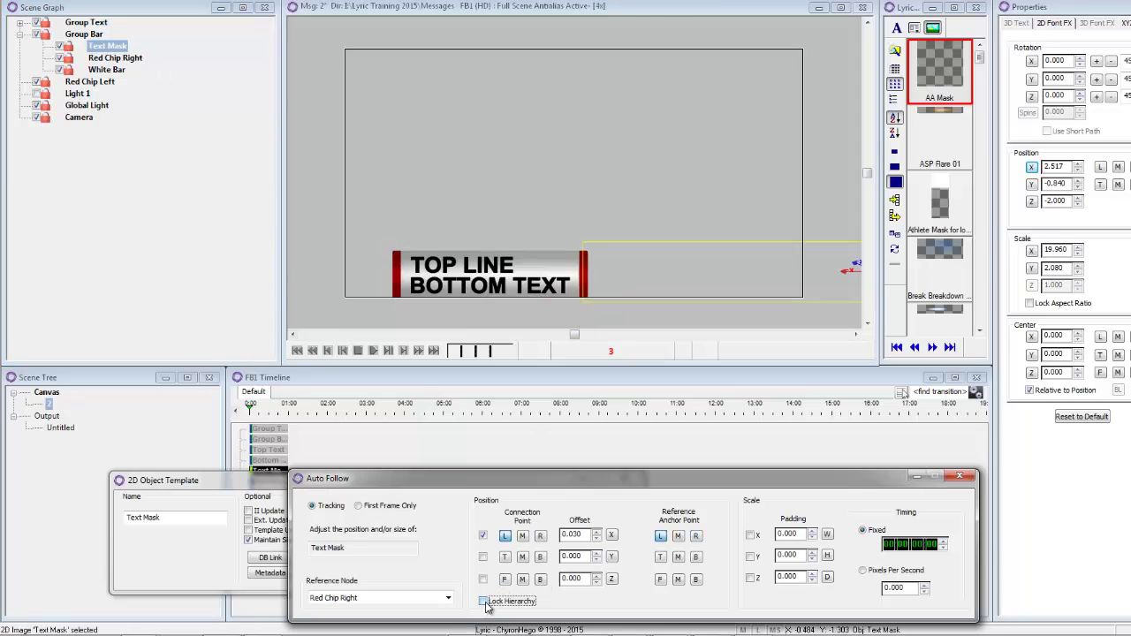
# Try sliding Group Bar along X and reset its X position to 0.000
pyautogui.click(91, 35)
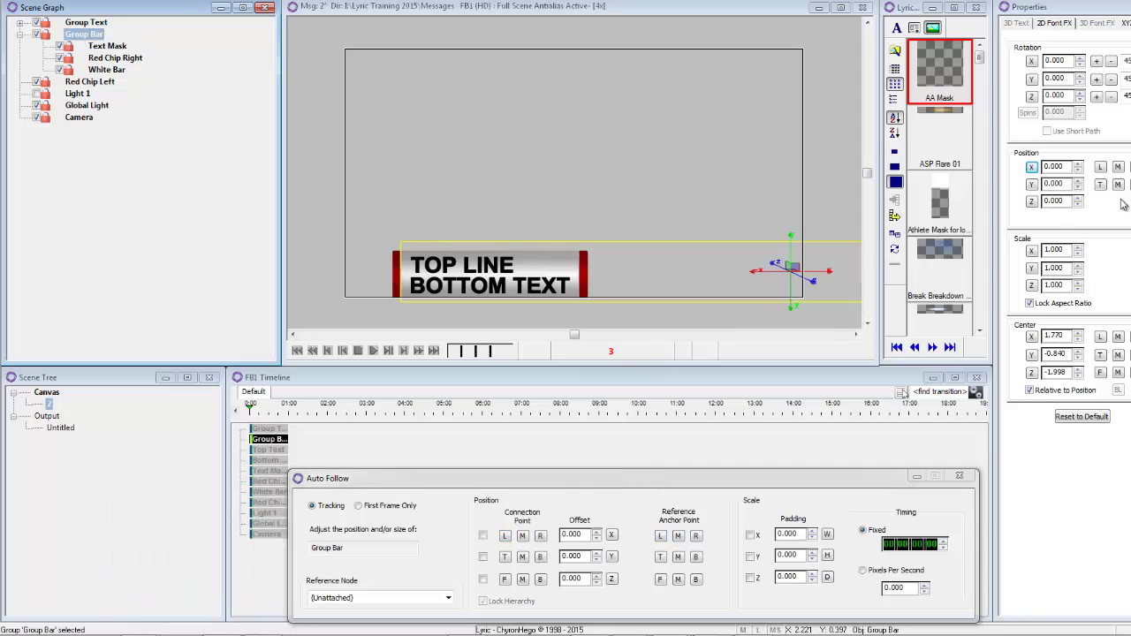
pyautogui.moveTo(1032, 167); pyautogui.dragTo(1052, 168)
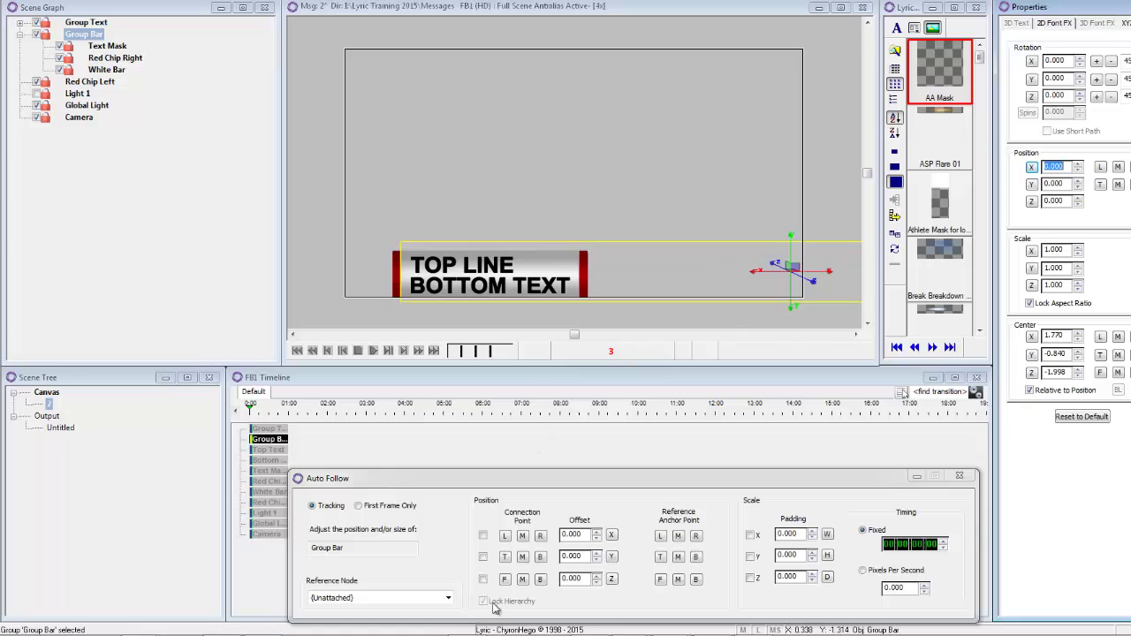
# Collapse Group Bar in the scene hierarchy and record the scene over message 2
pyautogui.click(20, 35)
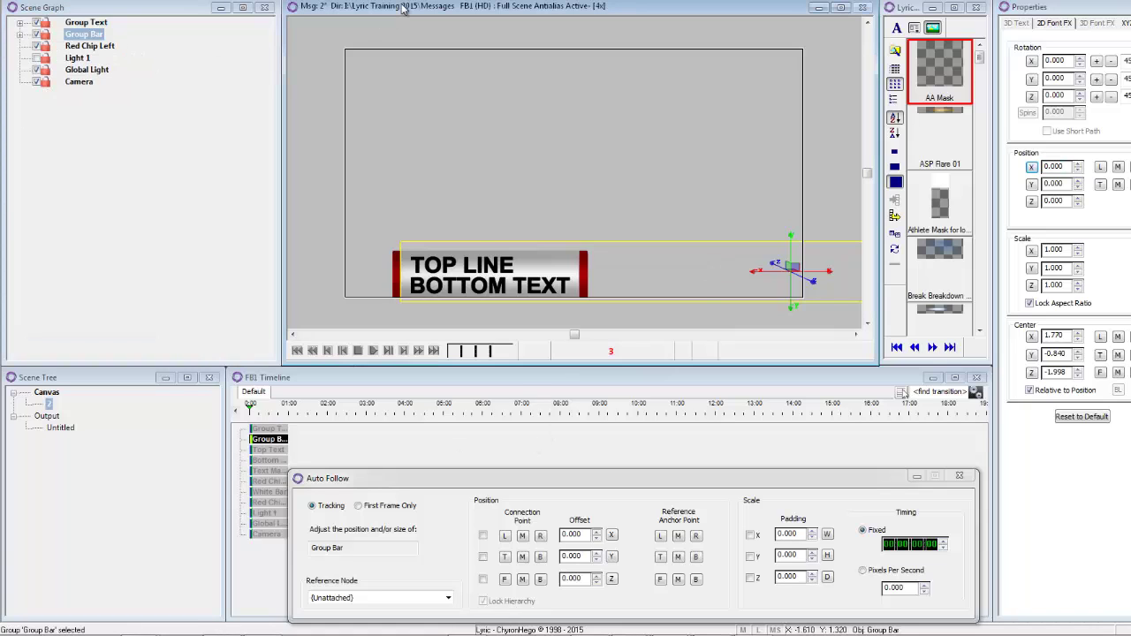
pyautogui.hotkey('ctrl', 'r')
pyautogui.press('Return')
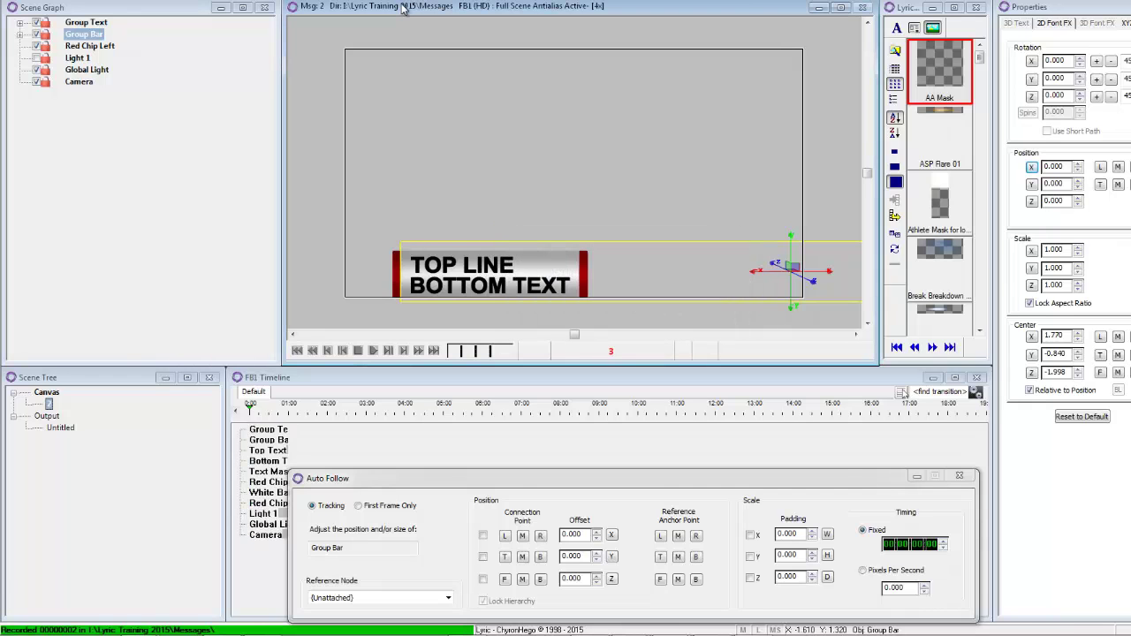
# Recall message 1, scrub its Effect In to 0:14 to see how the left end is masked, and return to message 2
pyautogui.press('-')
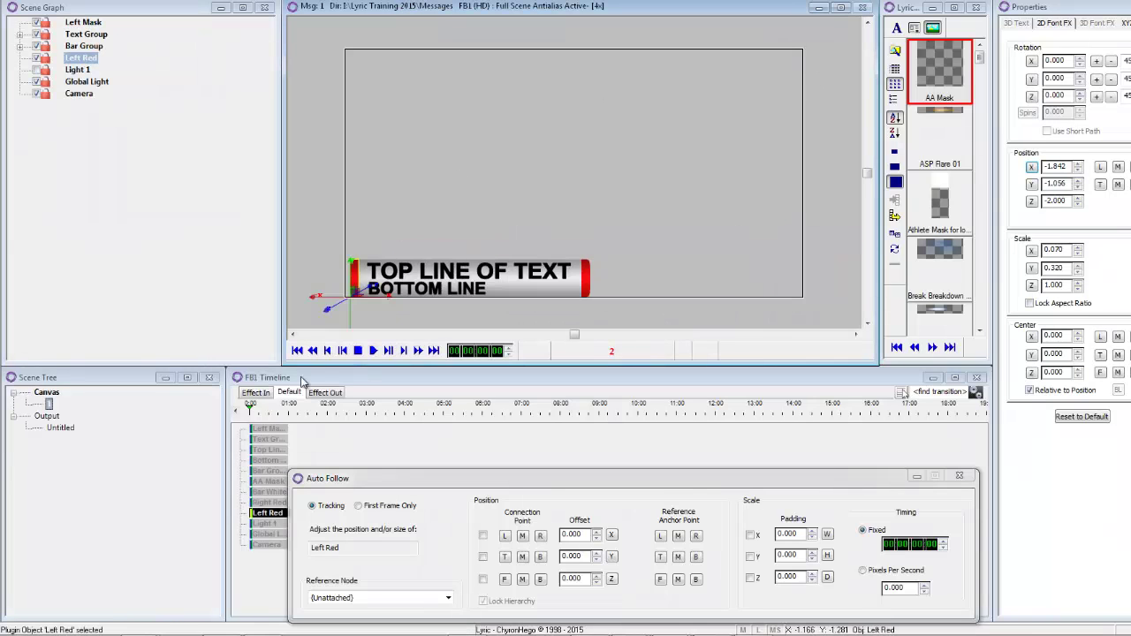
pyautogui.click(261, 393)
pyautogui.moveTo(252, 409); pyautogui.dragTo(267, 414)
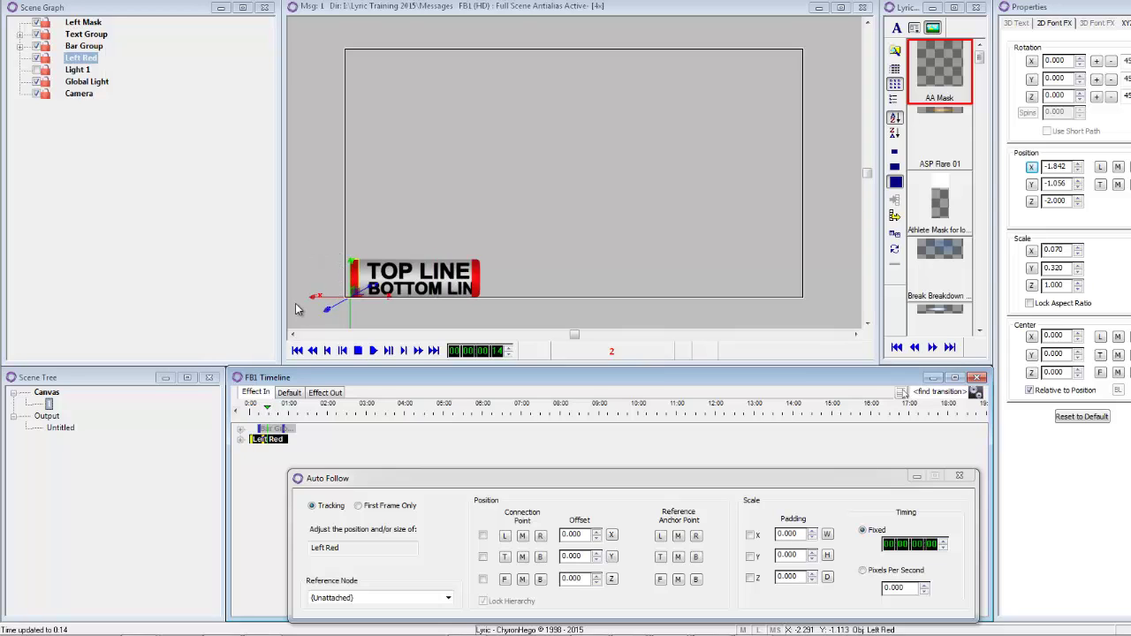
pyautogui.click(289, 394)
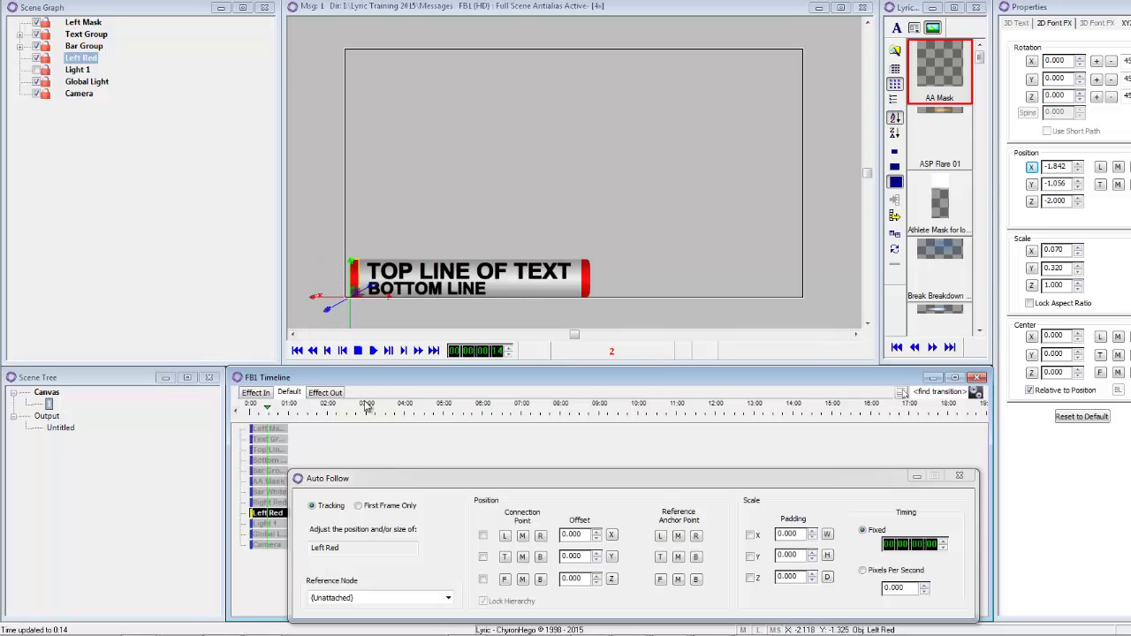
pyautogui.press('KP_Add')
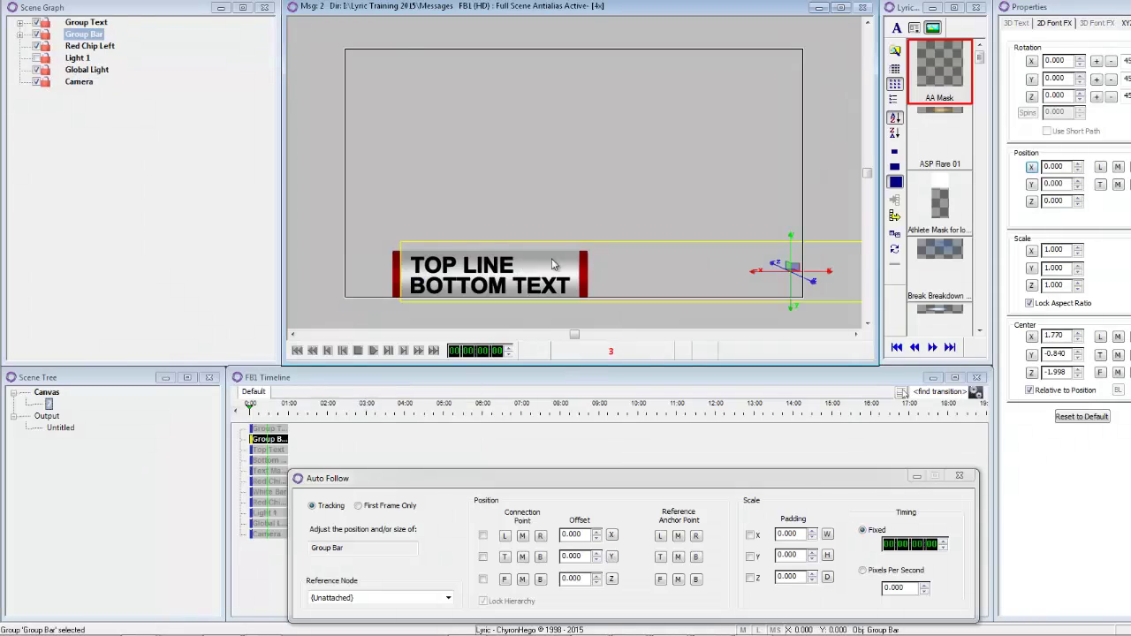
# Add an AA Mask scaled to 6.680 by 2.200 with aspect ratio unlocked, positioned at X -2.256, Y -0.872 over the left chip
pyautogui.doubleClick(943, 79)
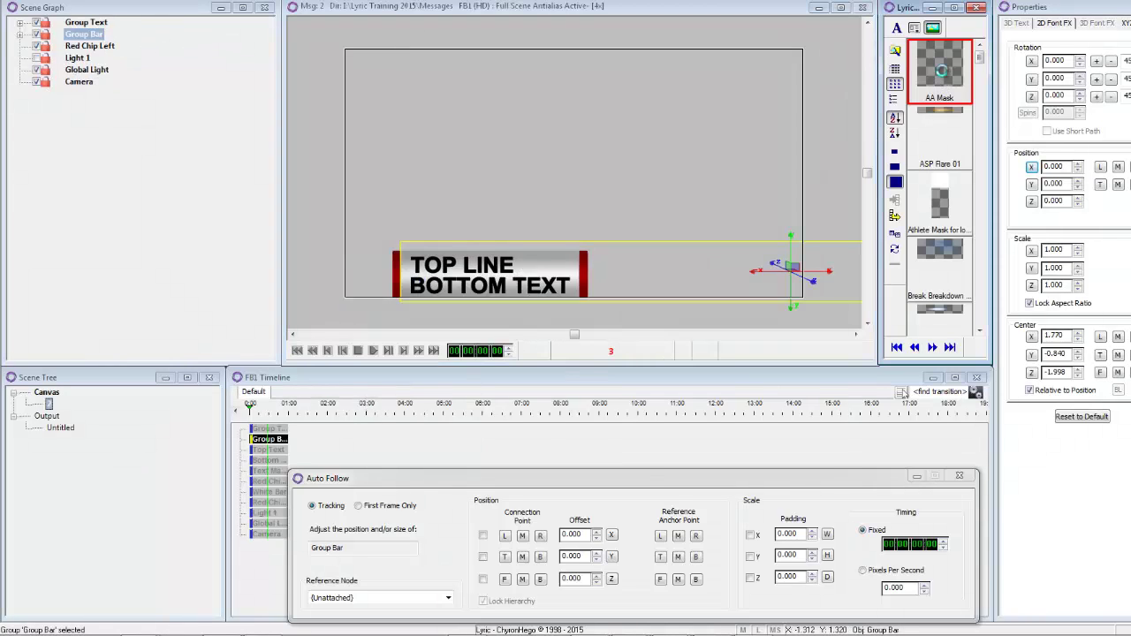
pyautogui.doubleClick(1048, 268)
pyautogui.write('2.2')
pyautogui.press('Return')
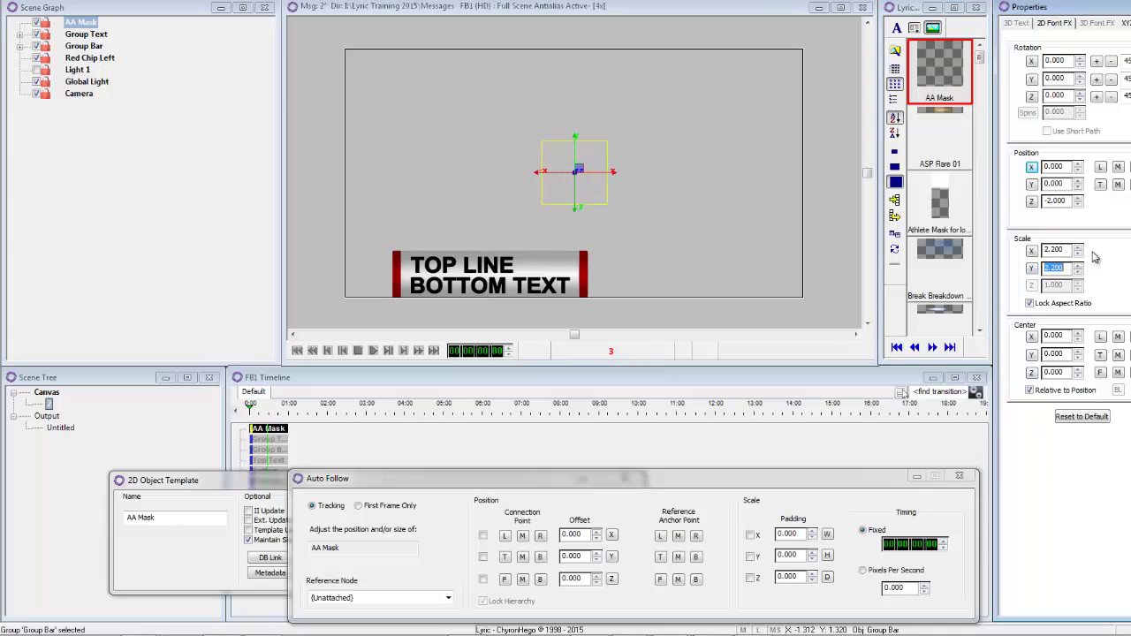
pyautogui.click(1030, 303)
pyautogui.moveTo(1053, 250); pyautogui.dragTo(1130, 250)
pyautogui.moveTo(1067, 184); pyautogui.dragTo(978, 176)
# Move Red Chip Left directly below AA Mask and above Group Text in the scene order, and select AA Mask
pyautogui.click(89, 59)
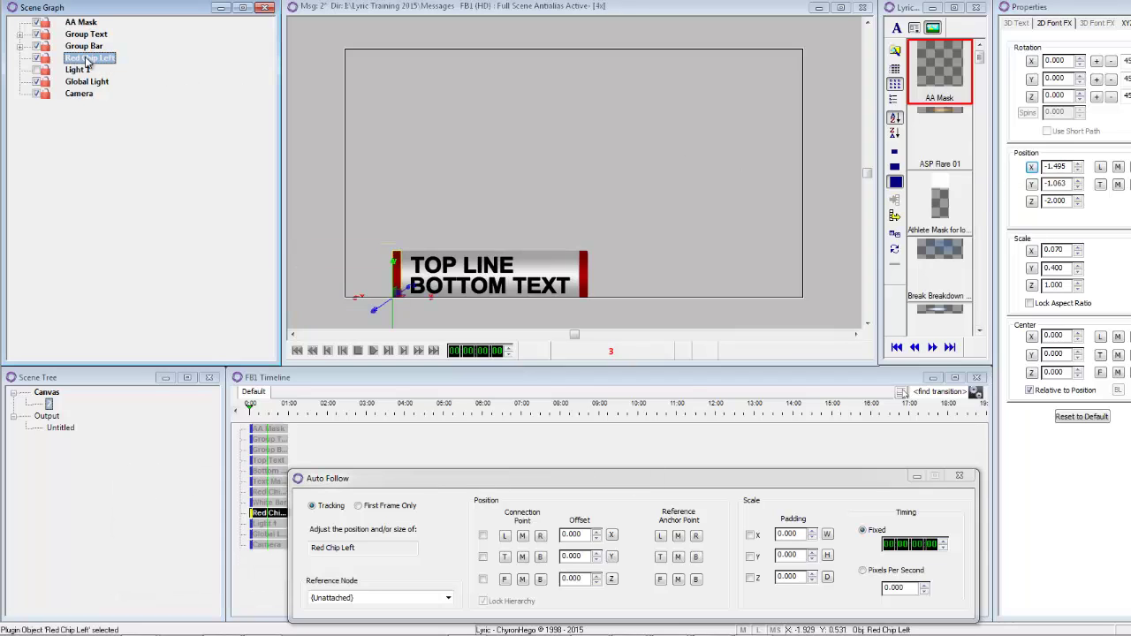
pyautogui.moveTo(85, 63); pyautogui.dragTo(86, 22)
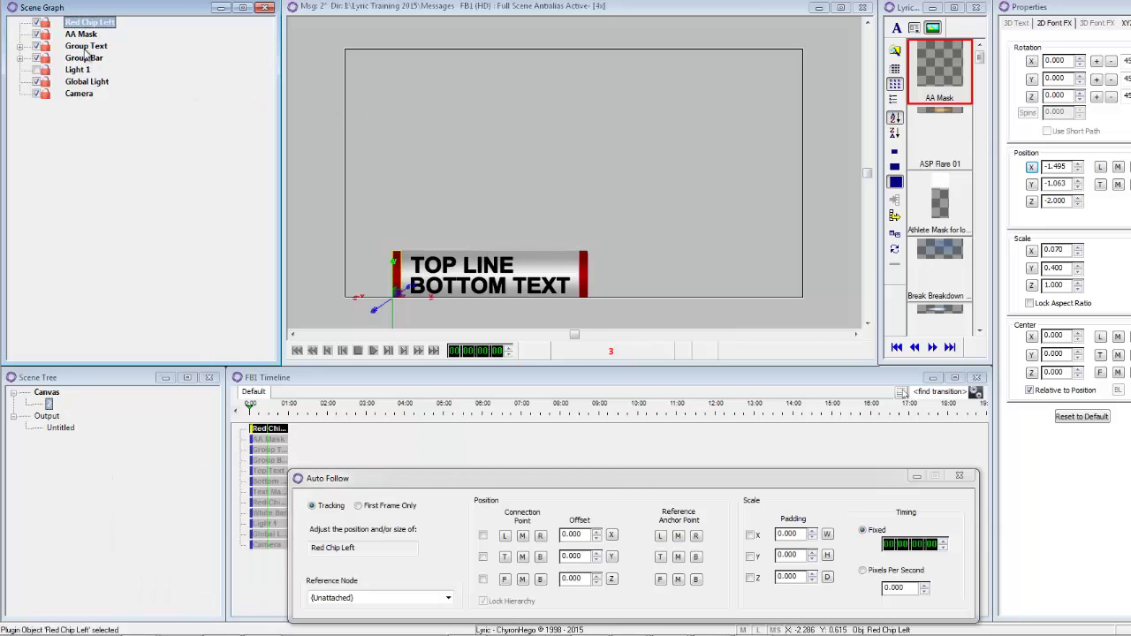
pyautogui.moveTo(94, 25); pyautogui.dragTo(113, 46)
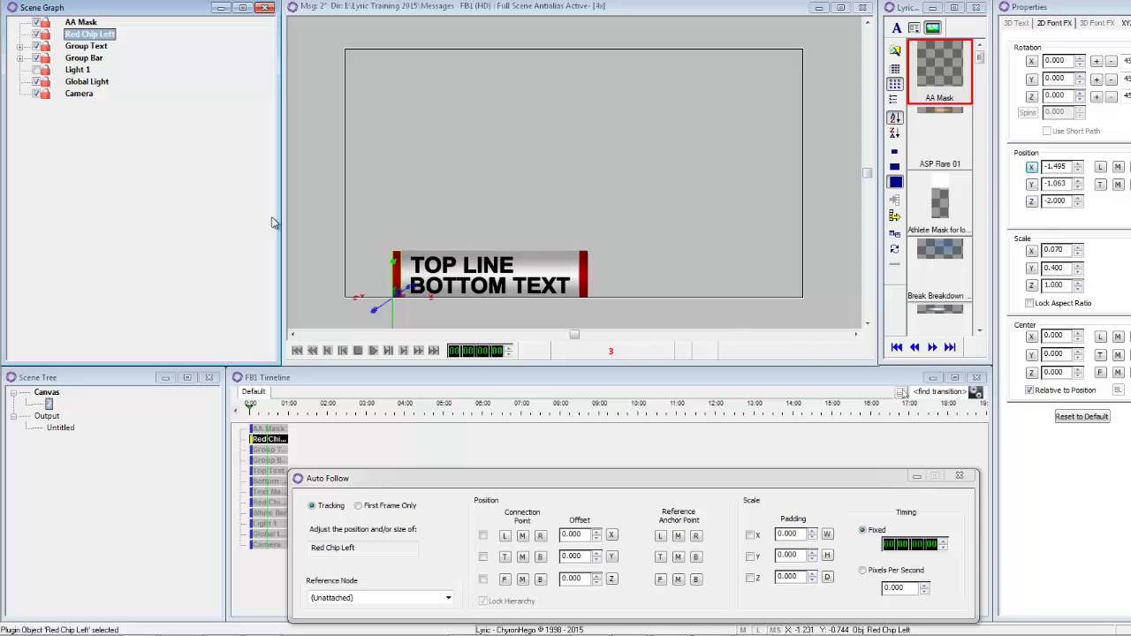
pyautogui.click(81, 22)
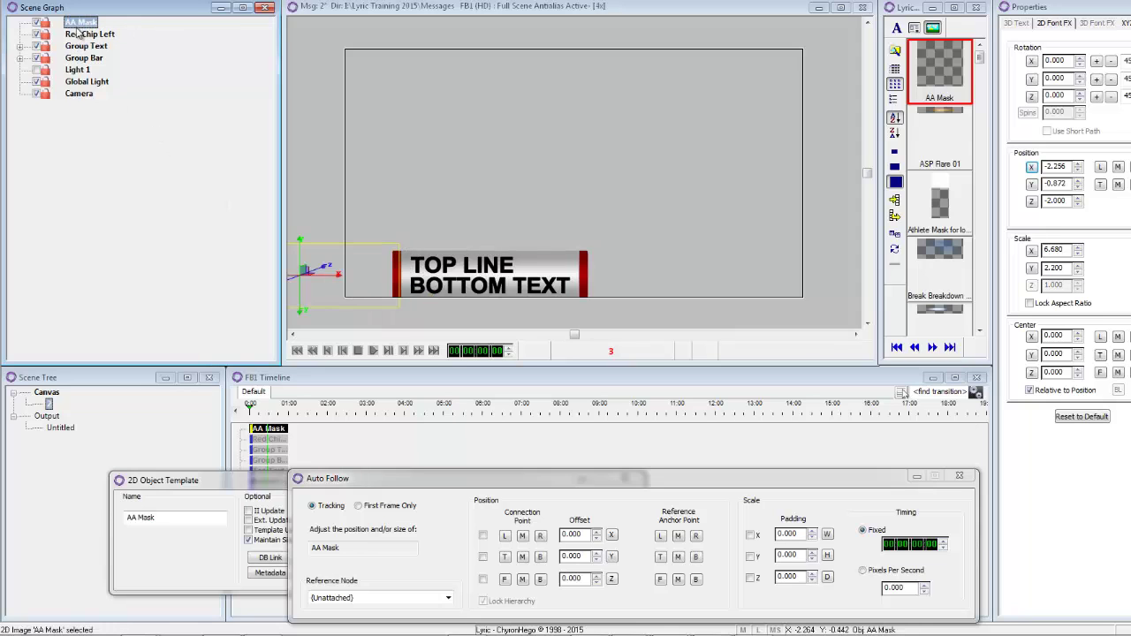
# Rename the AA Mask object in the scene hierarchy as Mask Left
pyautogui.click(89, 25)
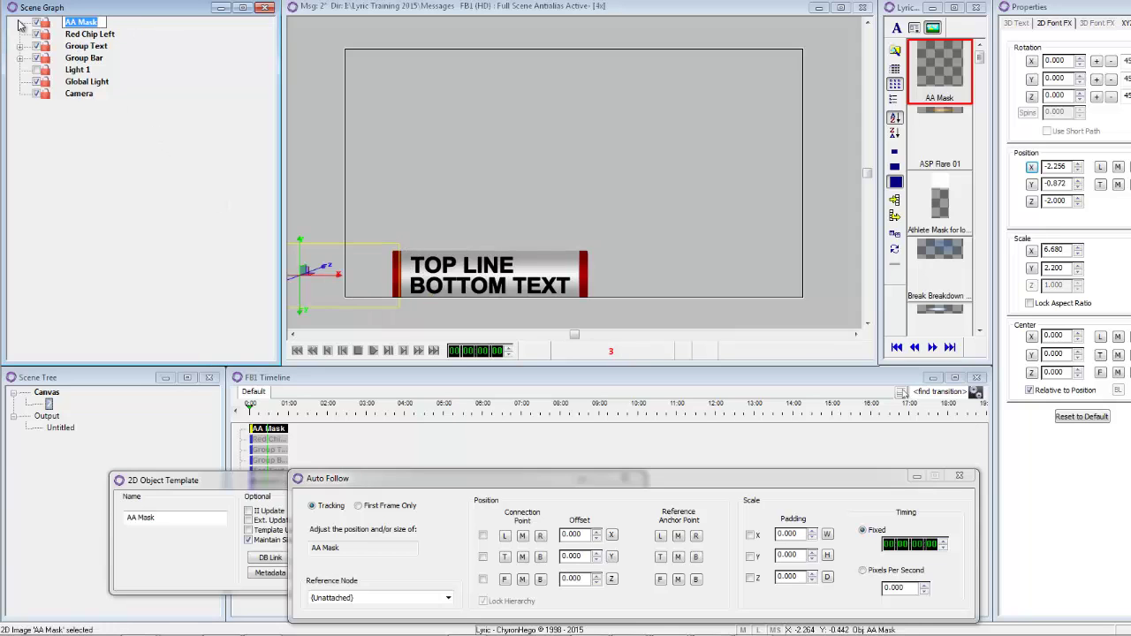
pyautogui.write('Mas')
pyautogui.press('Return')
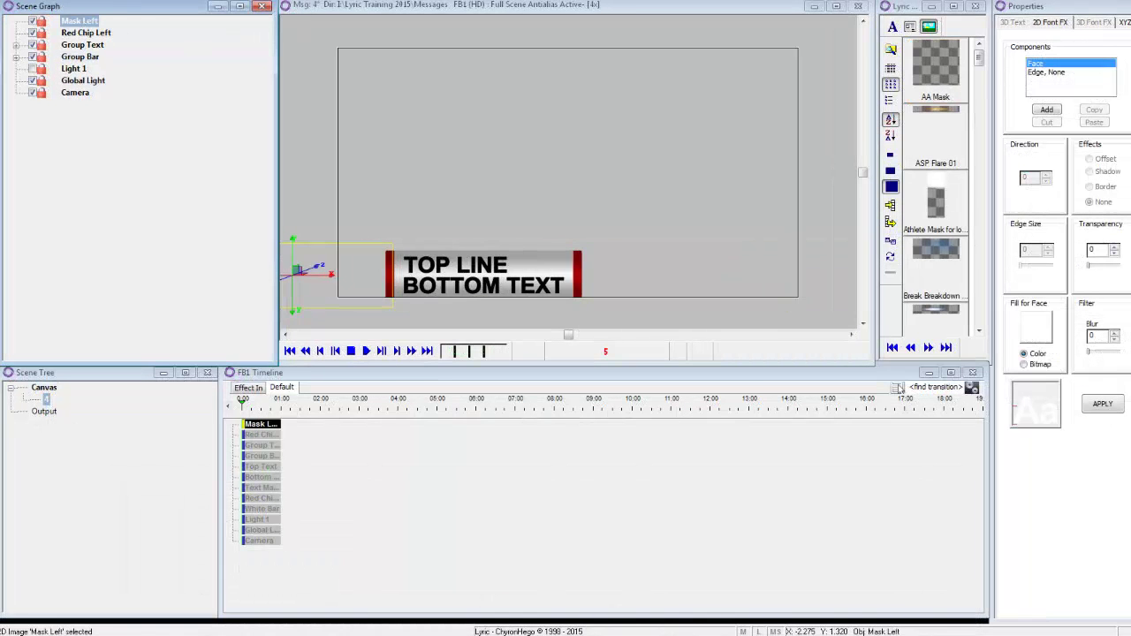
# In masking set 2, make Mask Left the active source and add White Bar and Red Chip Right as targets
pyautogui.rightClick(99, 20)
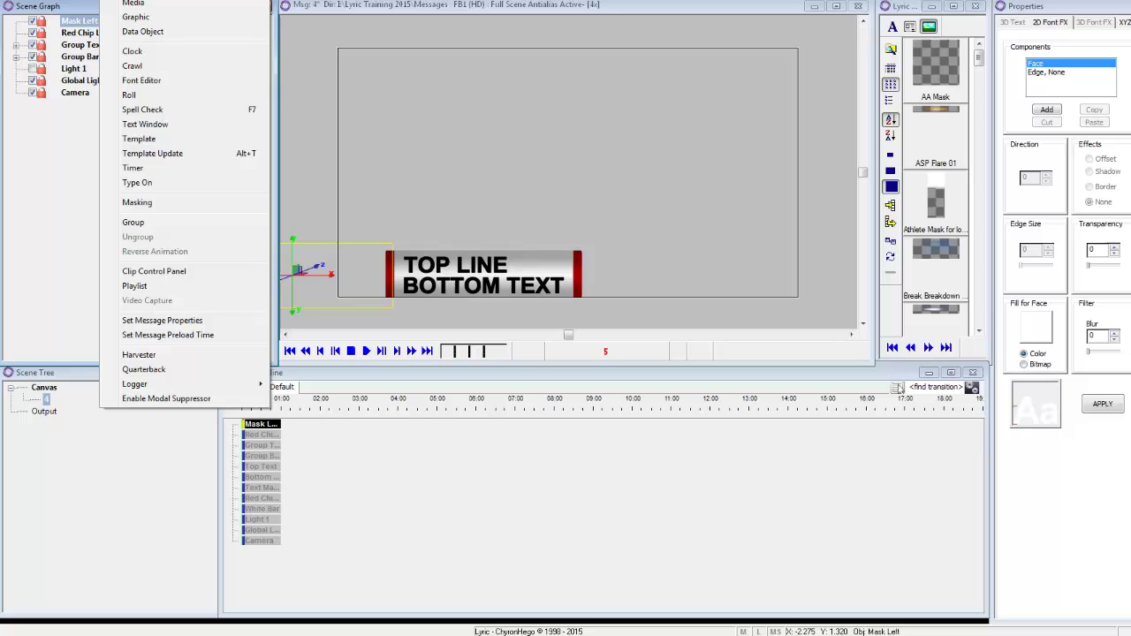
pyautogui.click(151, 204)
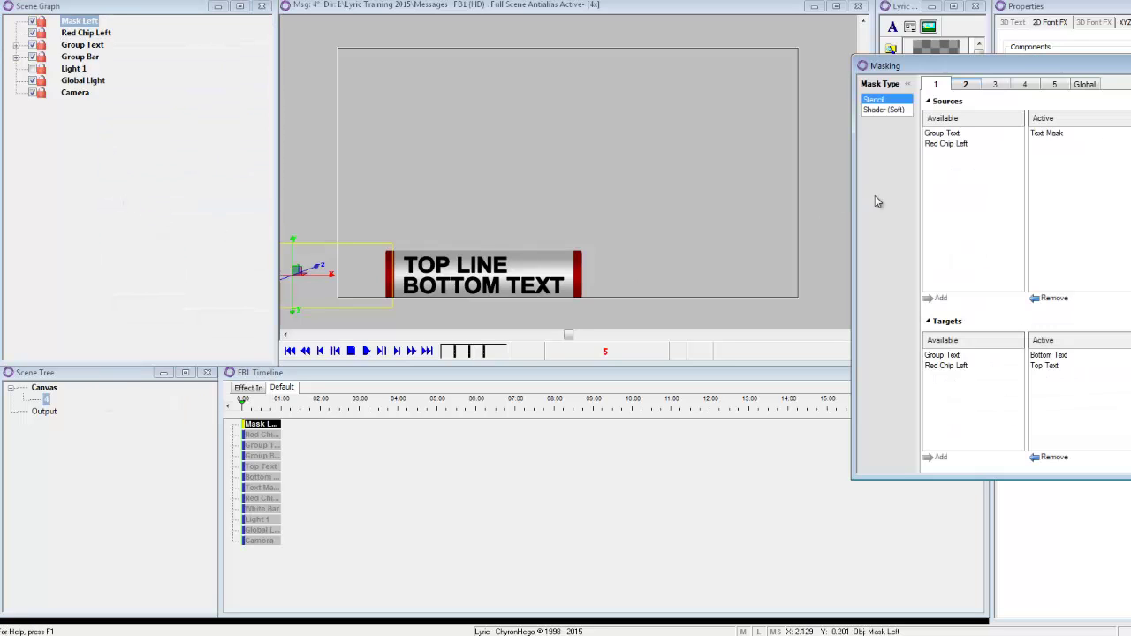
pyautogui.click(966, 85)
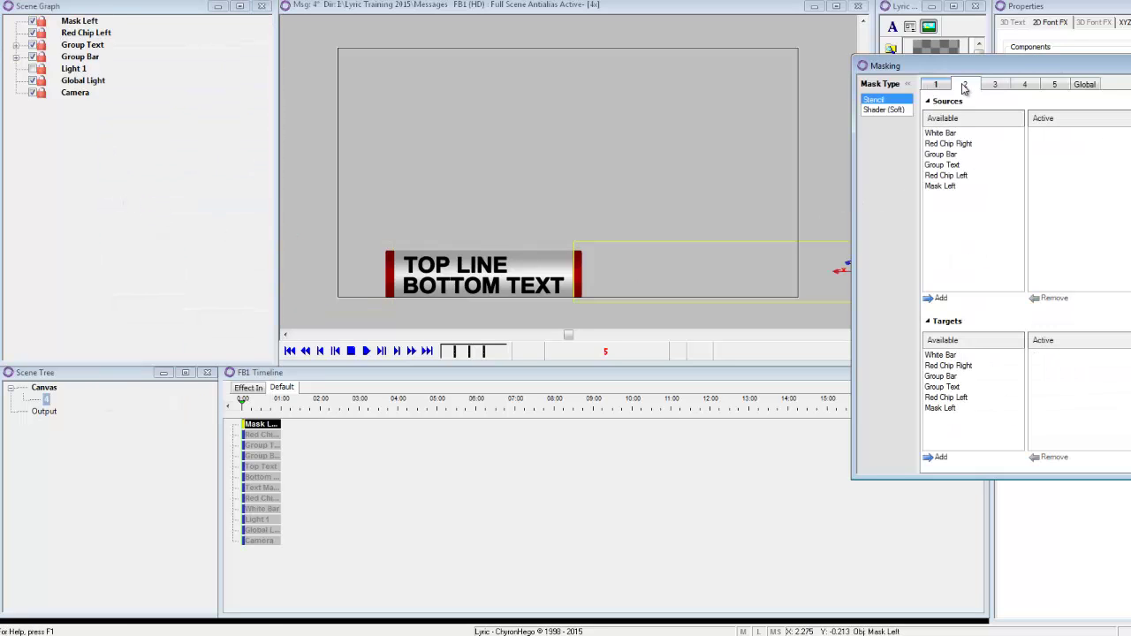
pyautogui.click(938, 186)
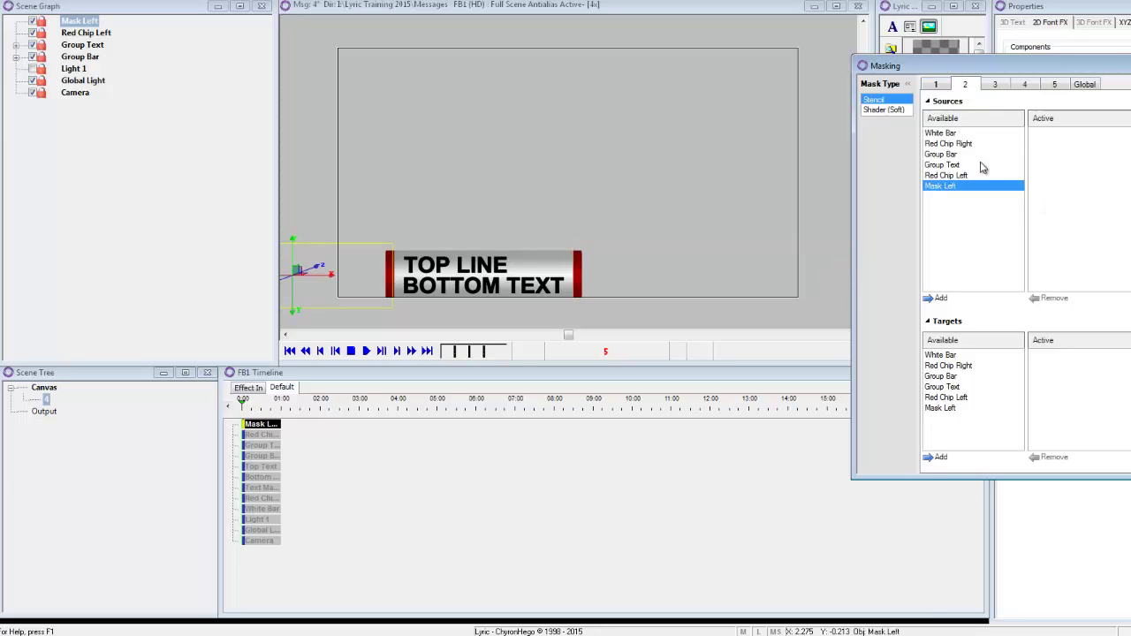
pyautogui.click(941, 299)
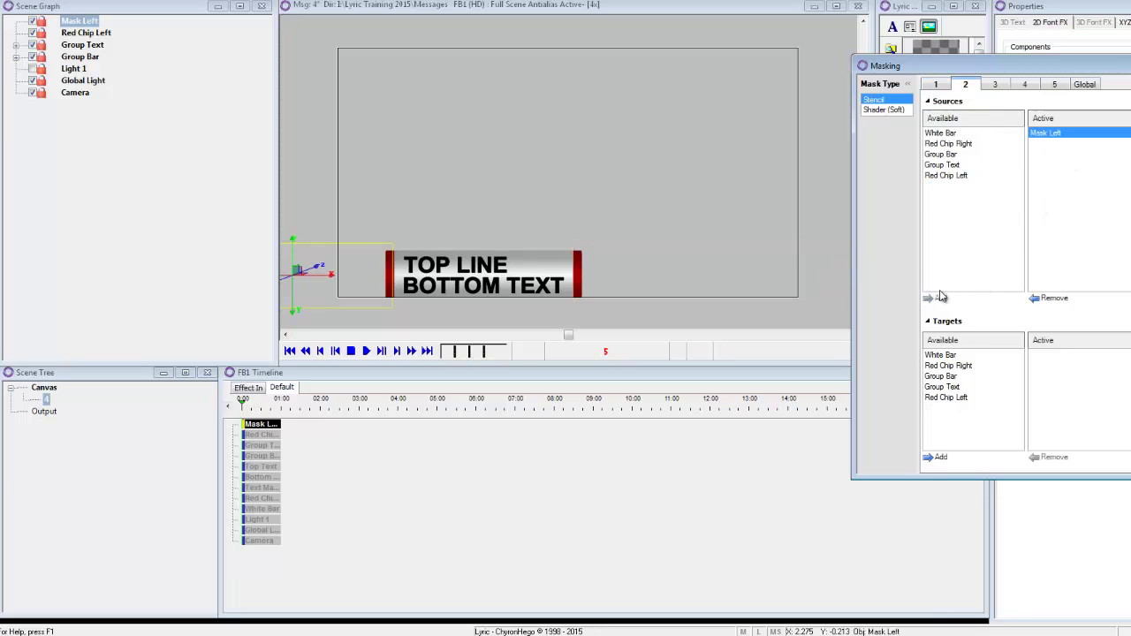
pyautogui.click(949, 358)
pyautogui.keyDown('ctrl'); pyautogui.click(955, 367); pyautogui.keyUp('ctrl')
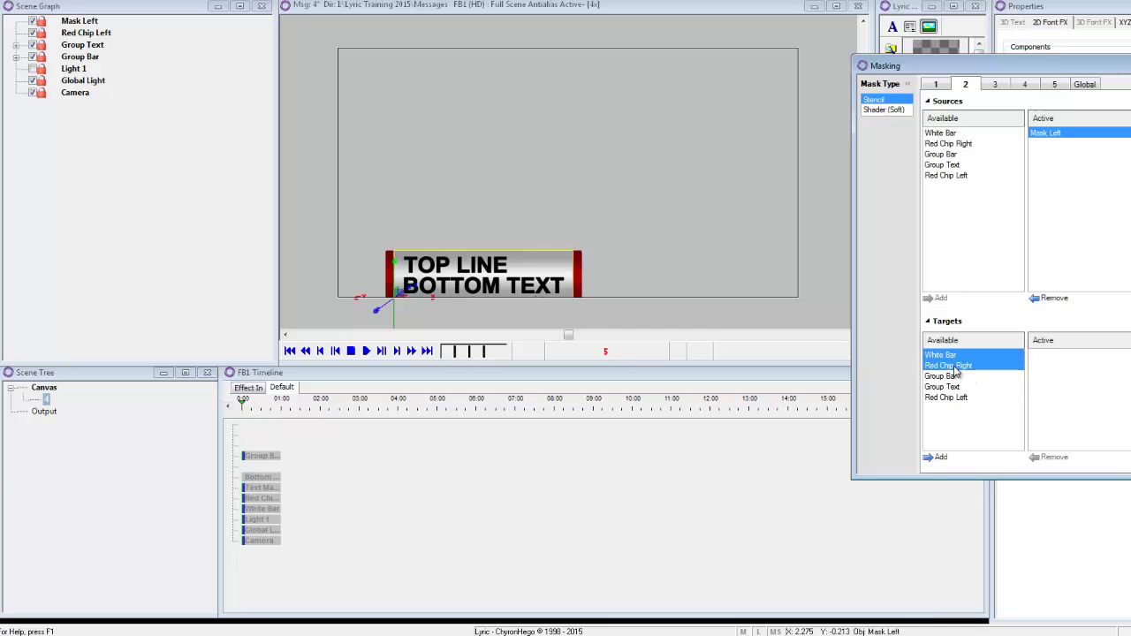
pyautogui.click(941, 458)
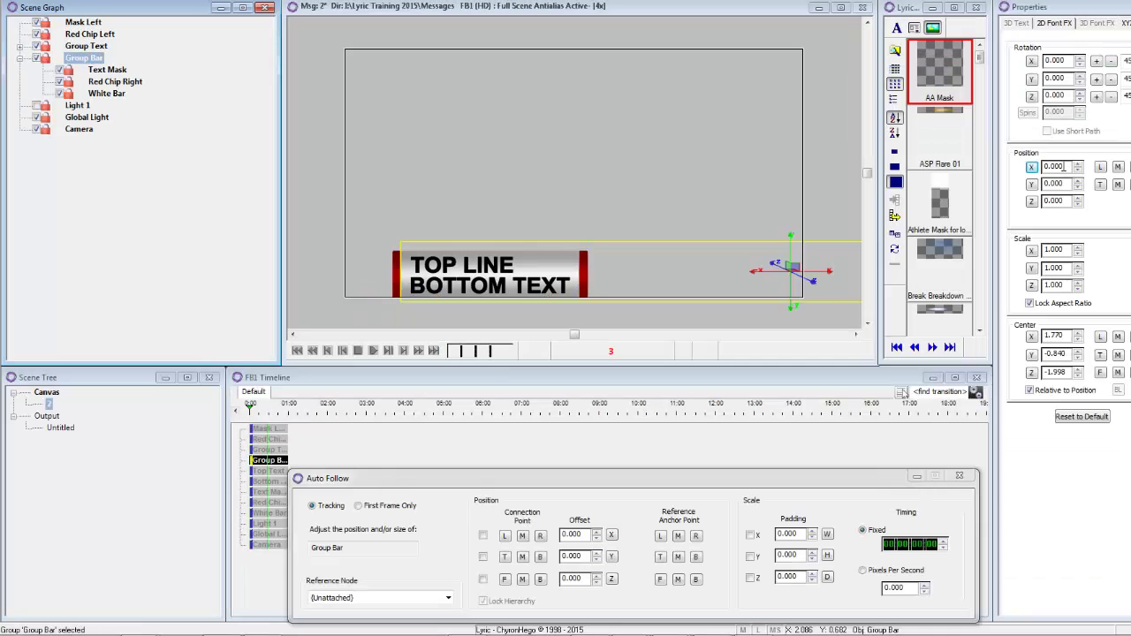
# Move Group Bar to X position -0.500 and reduce Text Mask's Auto Follow X offset to 0.006
pyautogui.moveTo(1064, 166); pyautogui.dragTo(1046, 166)
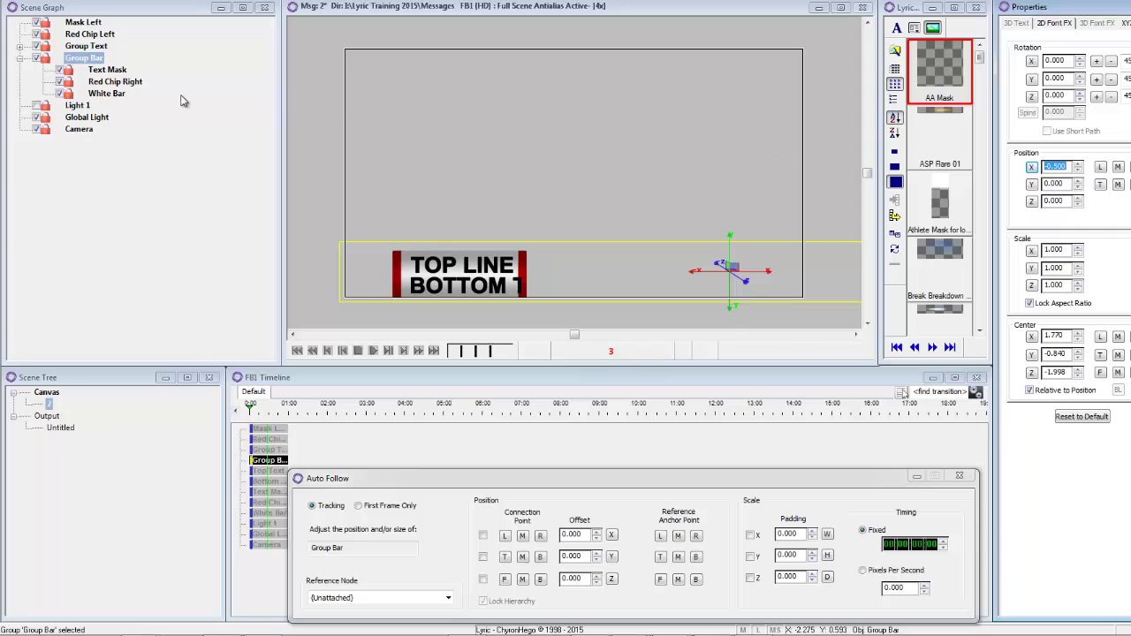
pyautogui.click(107, 69)
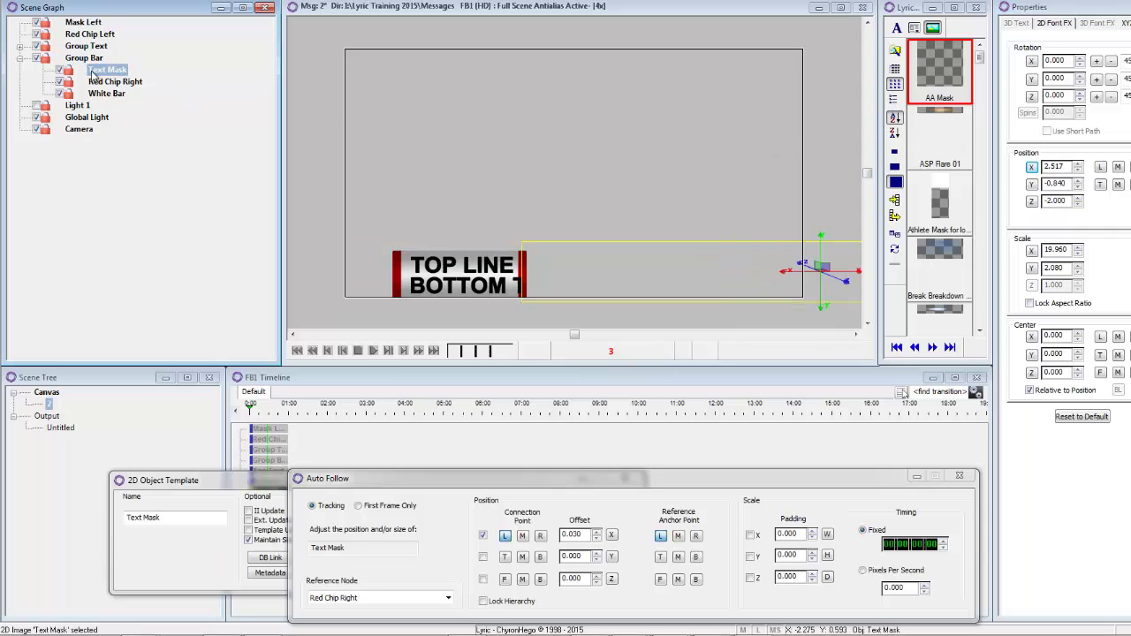
pyautogui.click(596, 540)
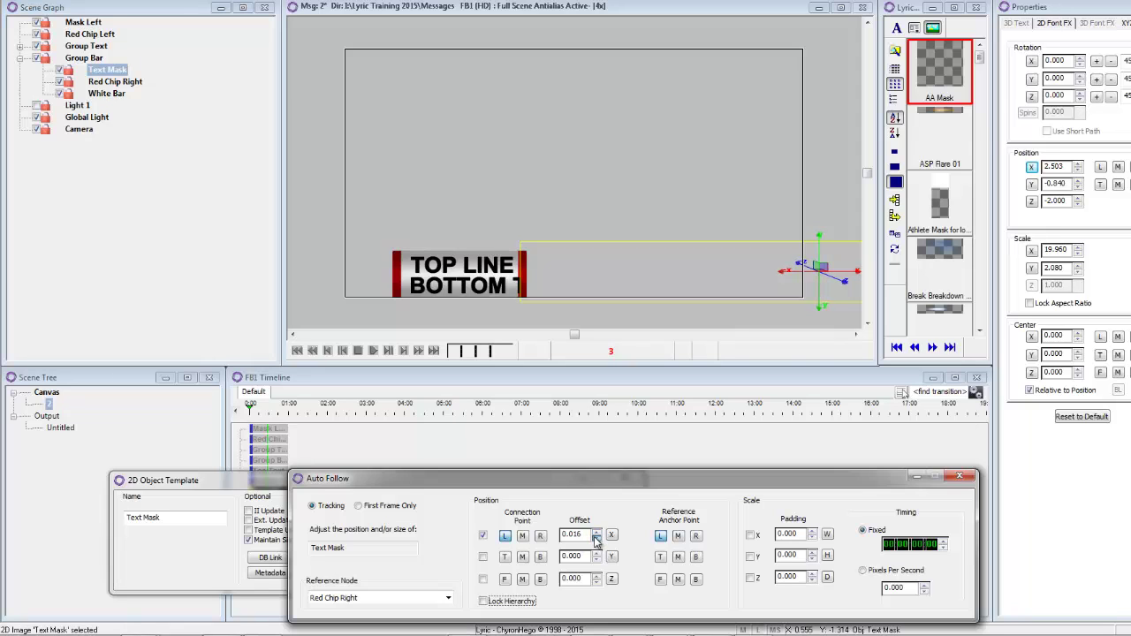
pyautogui.click(596, 540)
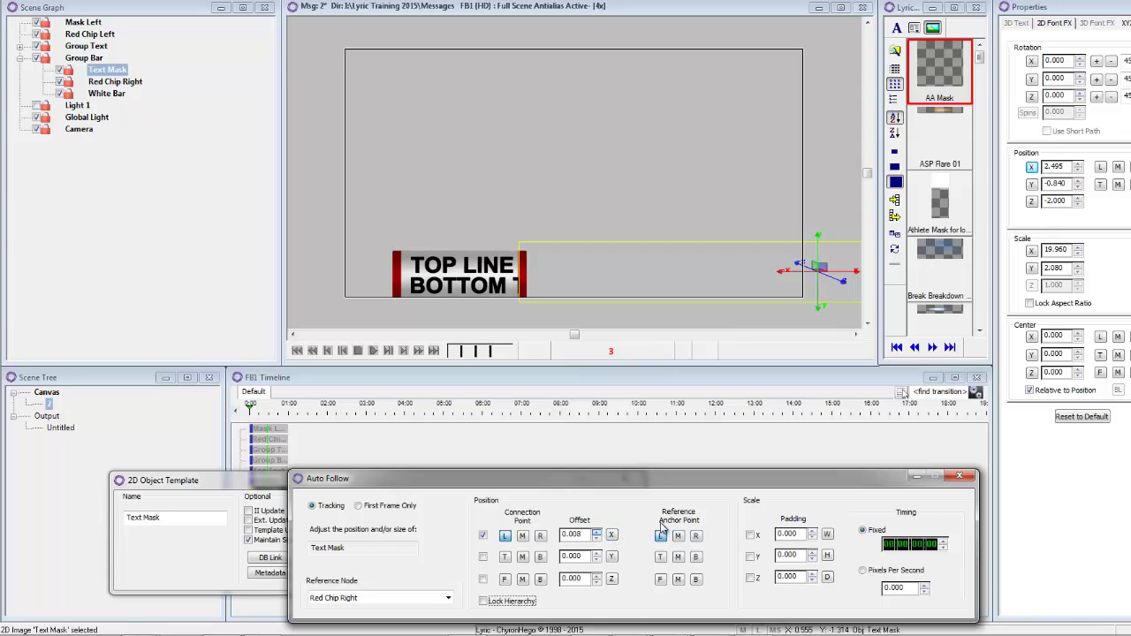
pyautogui.click(595, 540)
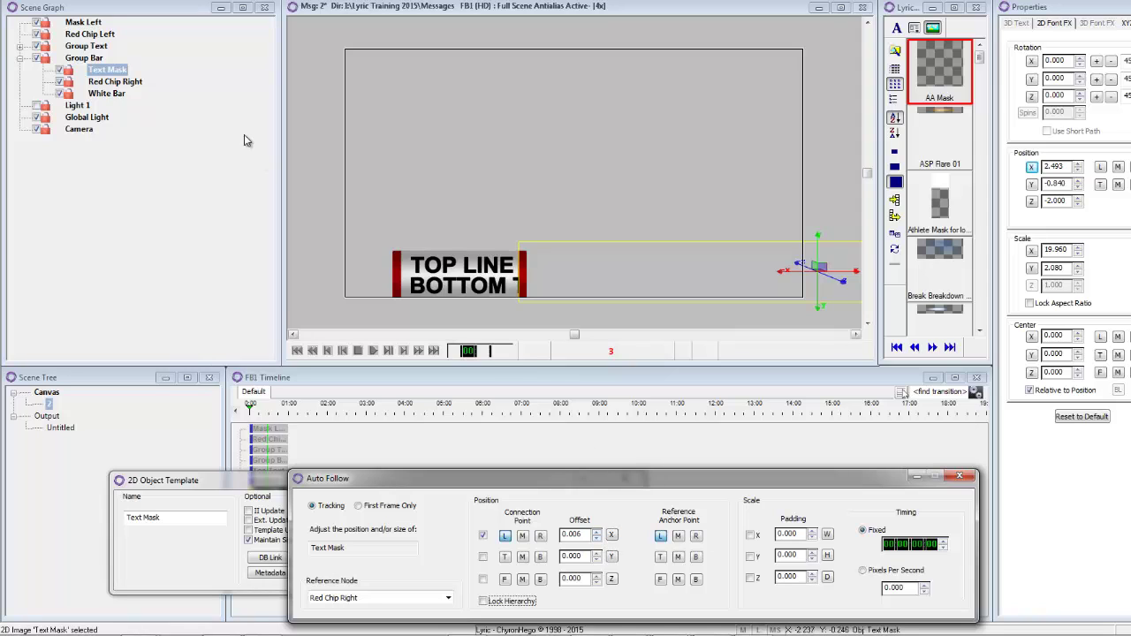
# Return Group Bar to X position 0.000 and record the scene as message 3
pyautogui.click(83, 58)
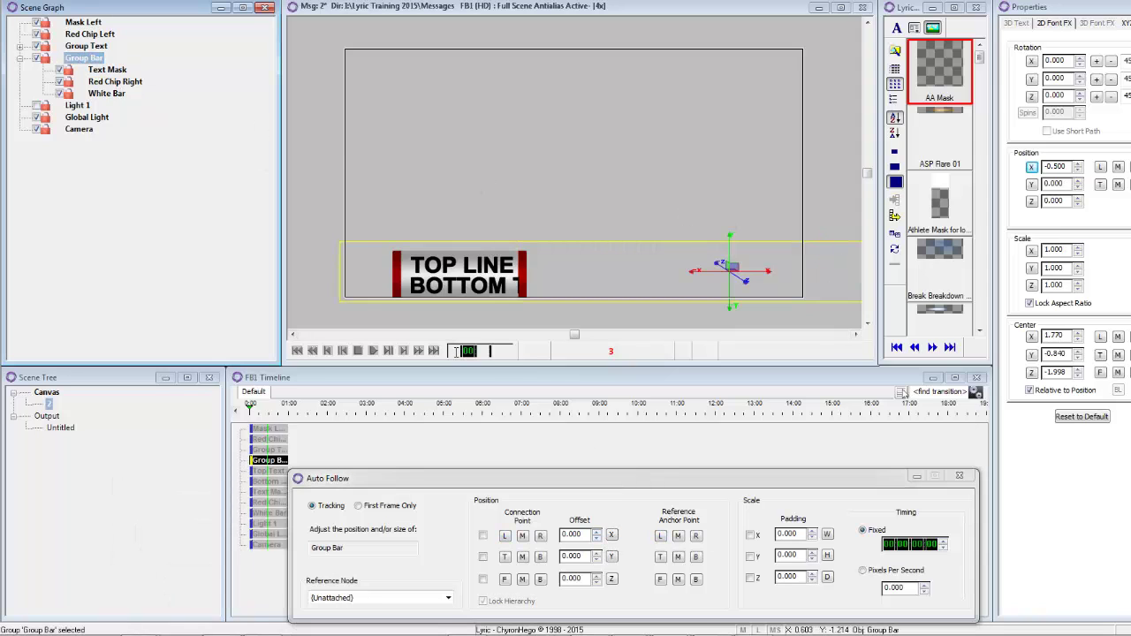
pyautogui.moveTo(1068, 169)
pyautogui.mouseDown()
pyautogui.moveTo(1094, 168)
pyautogui.moveTo(1080, 169)
pyautogui.mouseUp()
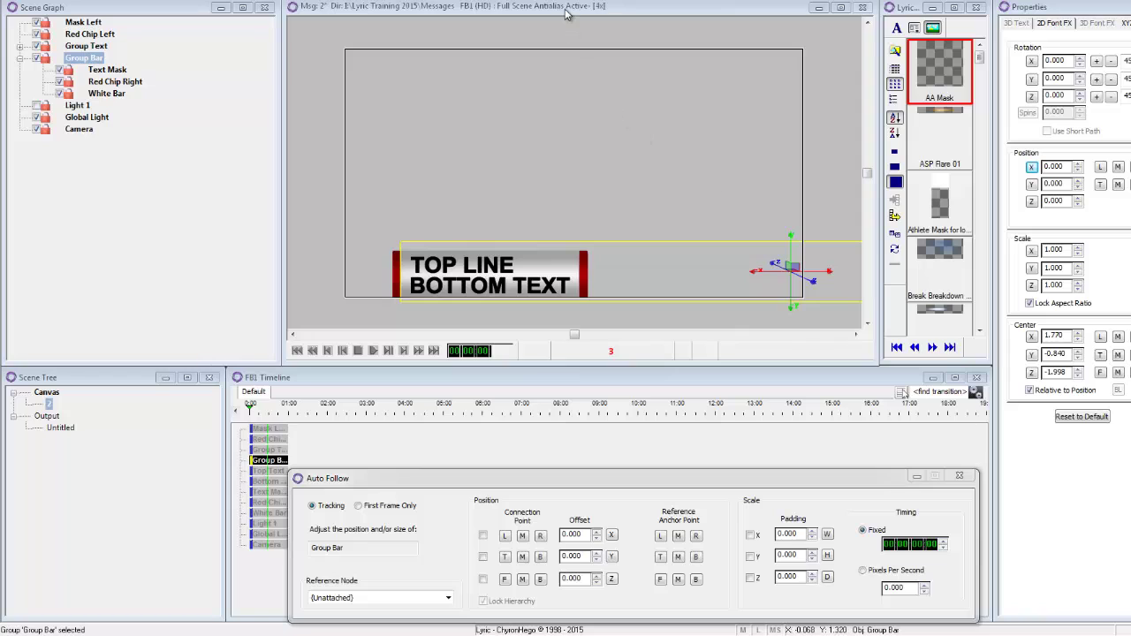
pyautogui.hotkey('ctrl', 's')
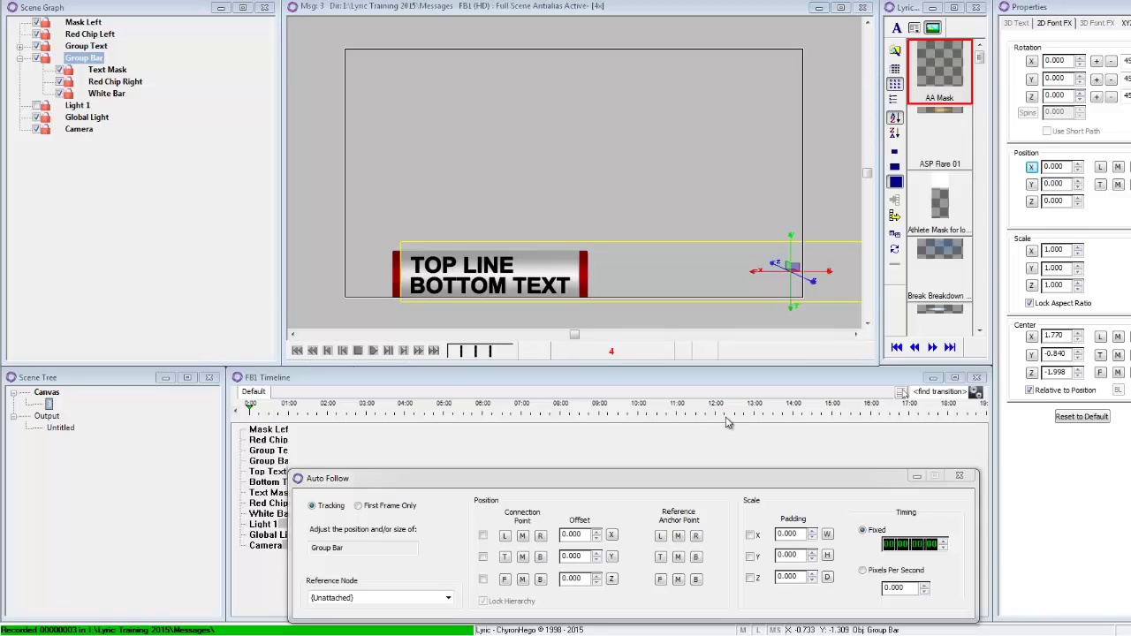
# Add an empty Effect In transition to message 3
pyautogui.rightClick(255, 392)
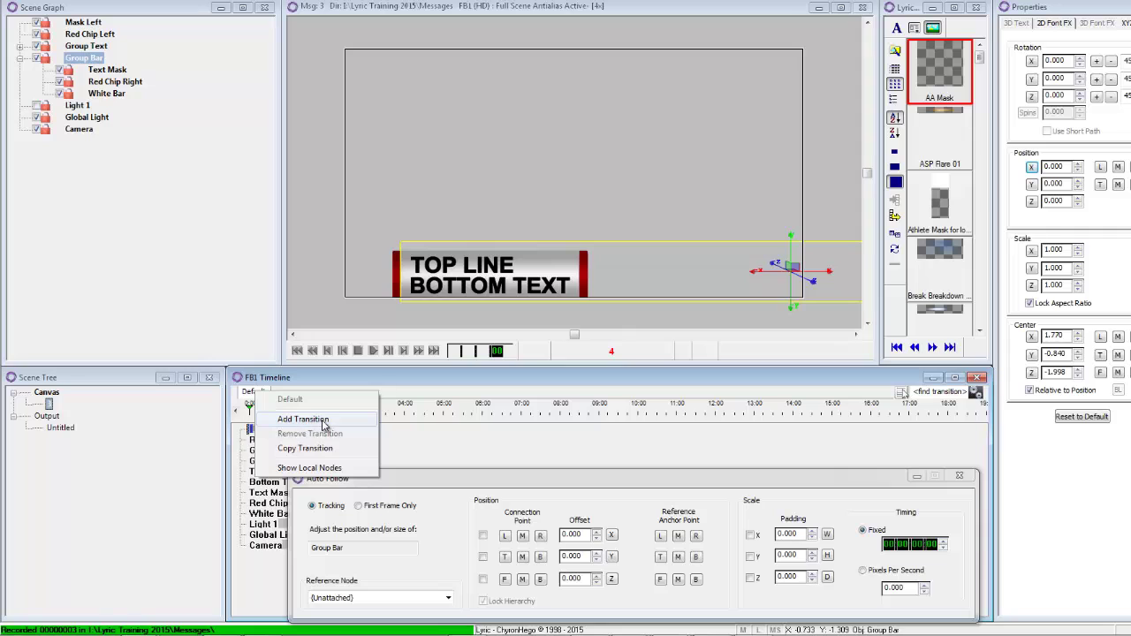
pyautogui.click(323, 423)
pyautogui.click(682, 244)
pyautogui.click(644, 257)
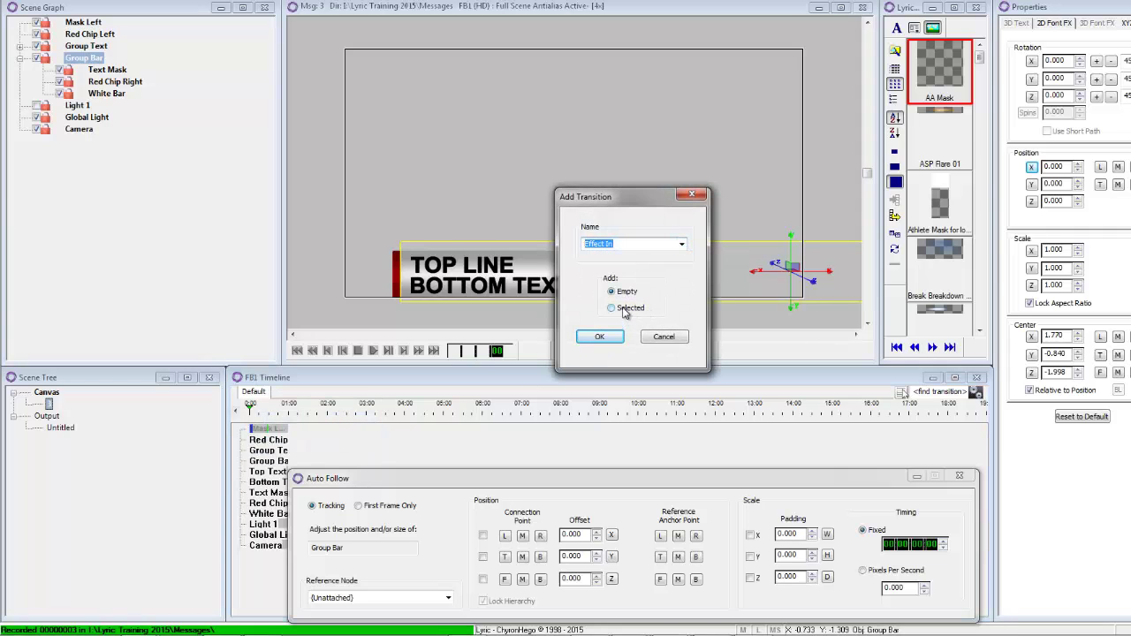
pyautogui.click(599, 337)
# Collapse Group Bar, then add Red Chip Left and Group Bar together to the Effect In transition
pyautogui.click(20, 58)
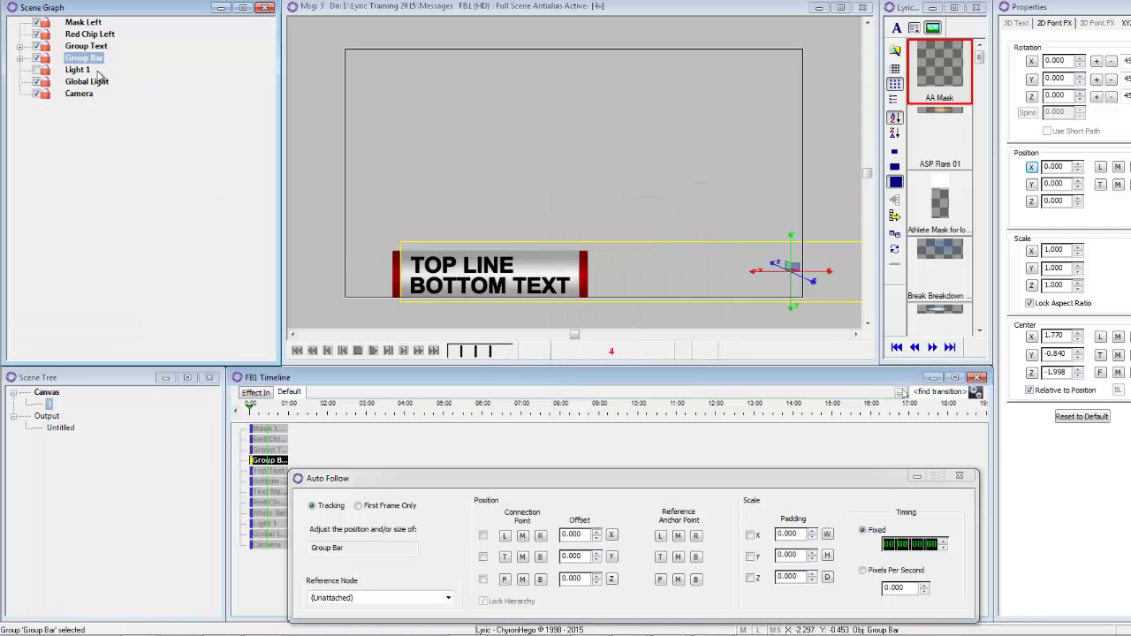
pyautogui.click(88, 46)
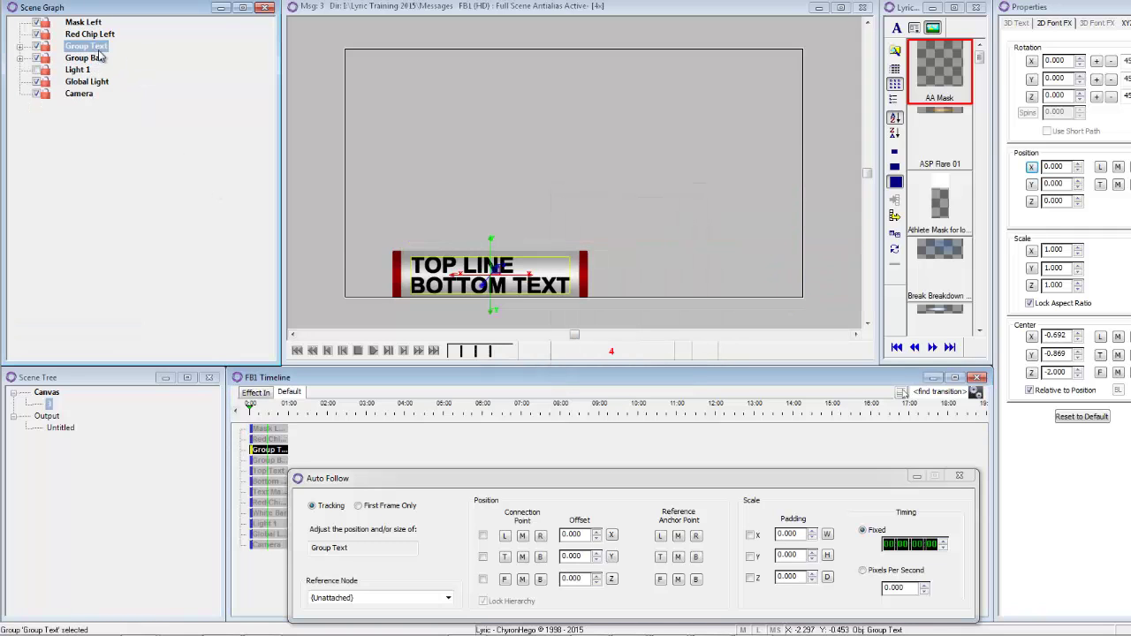
pyautogui.click(90, 59)
pyautogui.keyDown('ctrl'); pyautogui.click(89, 34); pyautogui.keyUp('ctrl')
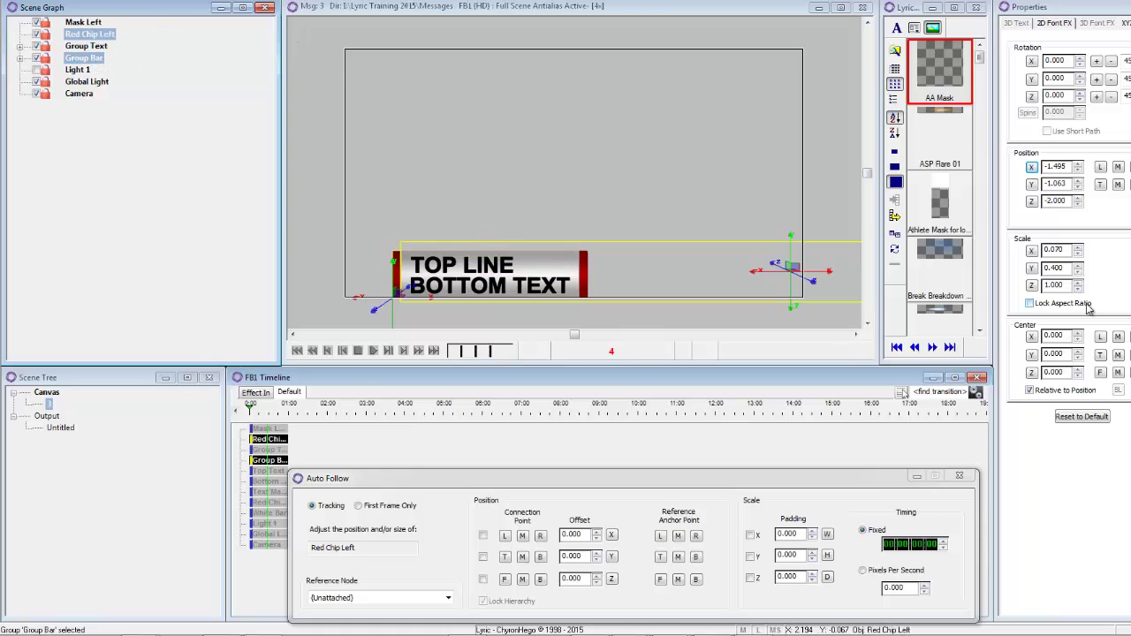
pyautogui.click(262, 395)
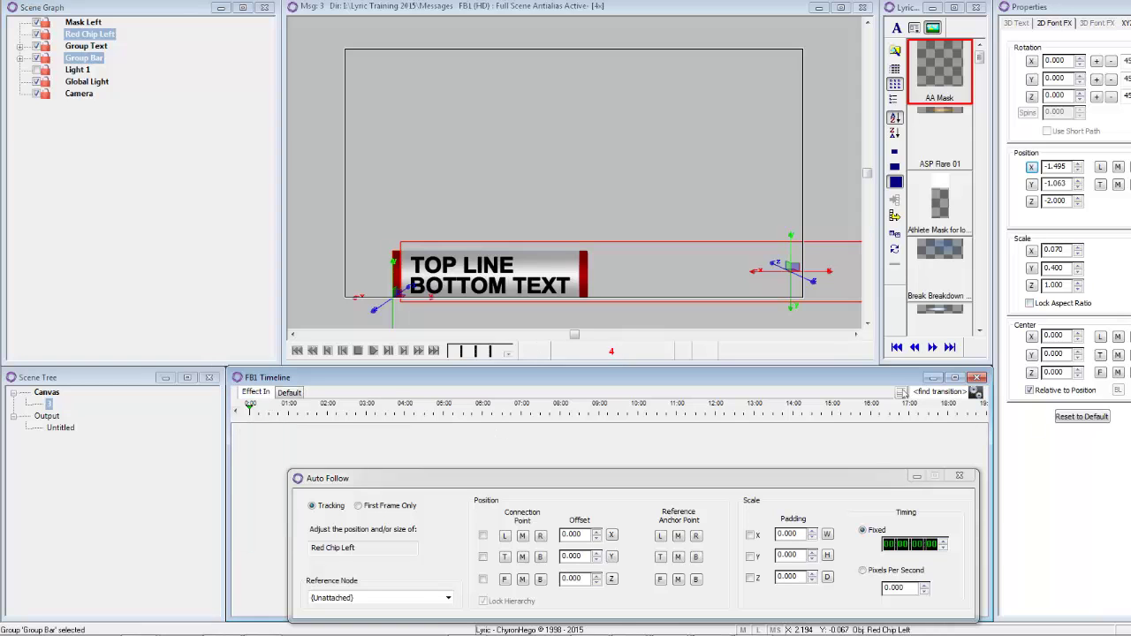
pyautogui.click(1058, 60)
pyautogui.click(902, 390)
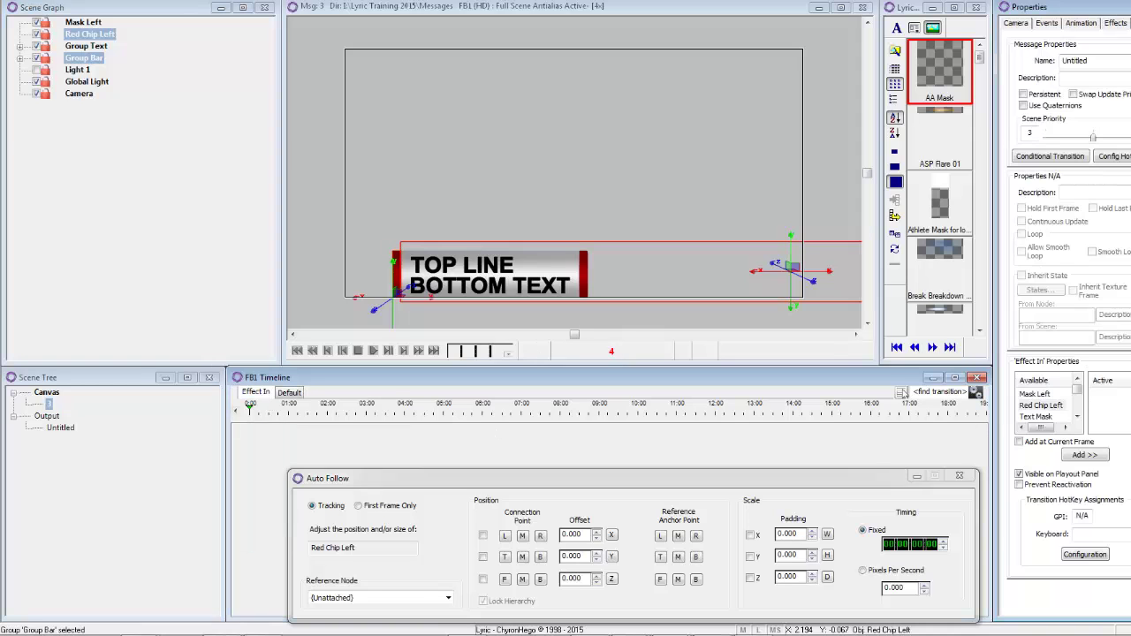
pyautogui.click(1086, 455)
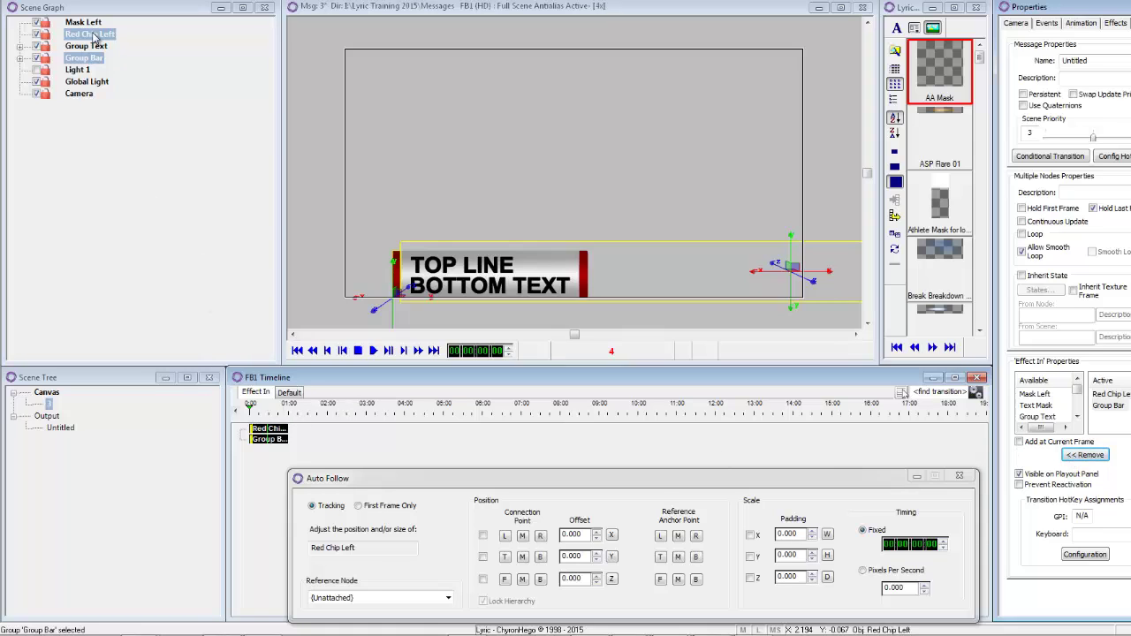
# Add a keyframe at 0:20 of Effect In for both Red Chip Left and Group Bar
pyautogui.click(77, 71)
pyautogui.click(86, 35)
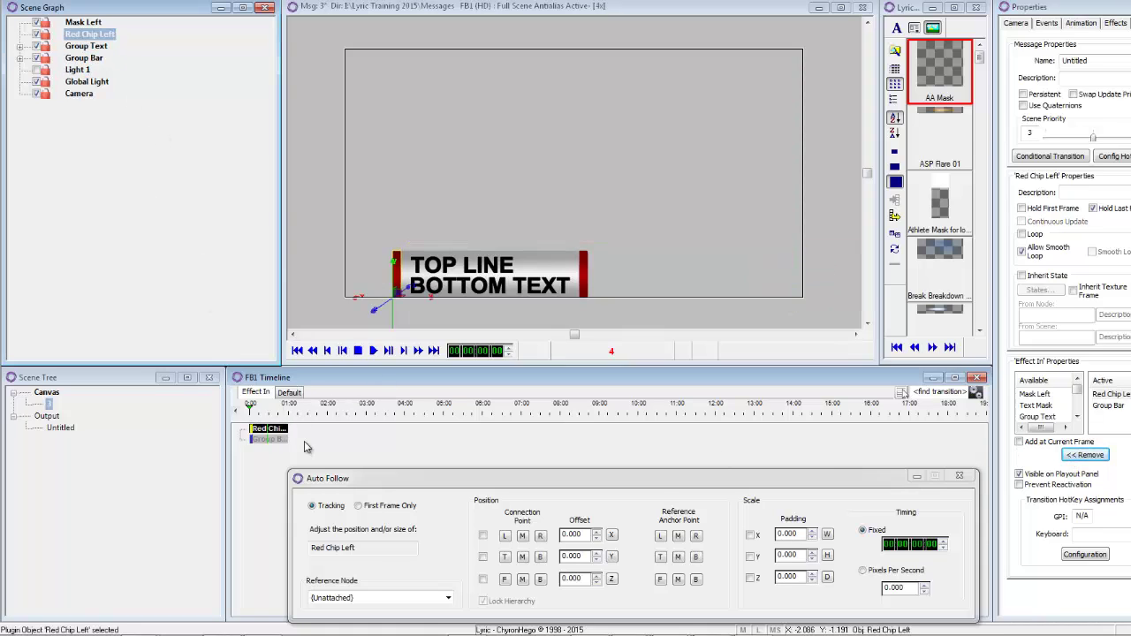
pyautogui.moveTo(252, 411); pyautogui.dragTo(275, 414)
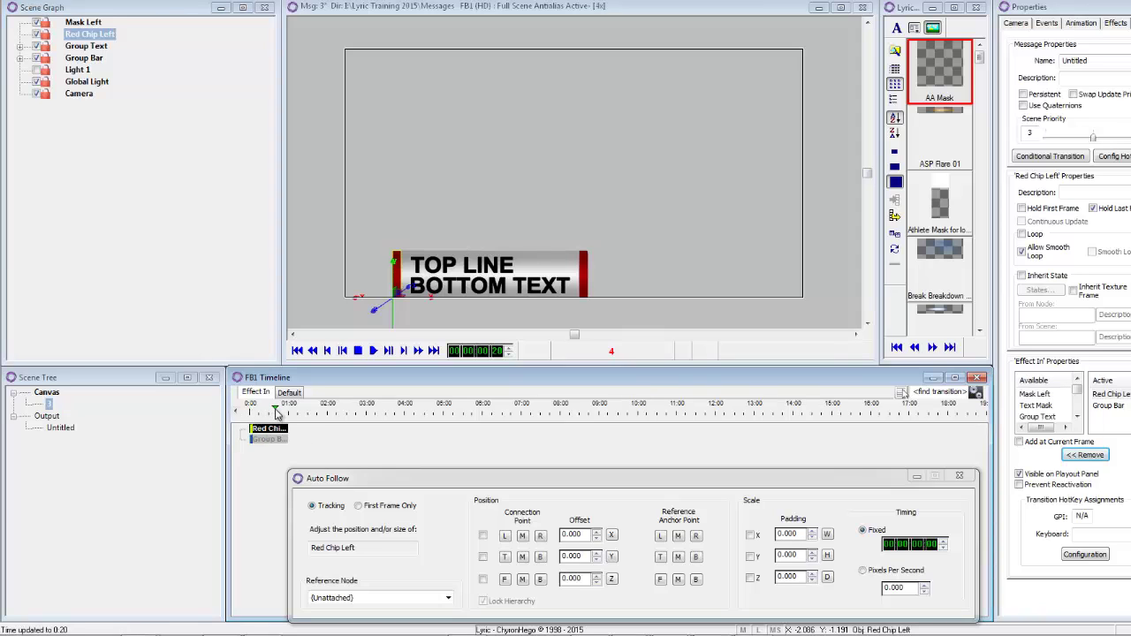
pyautogui.rightClick(282, 432)
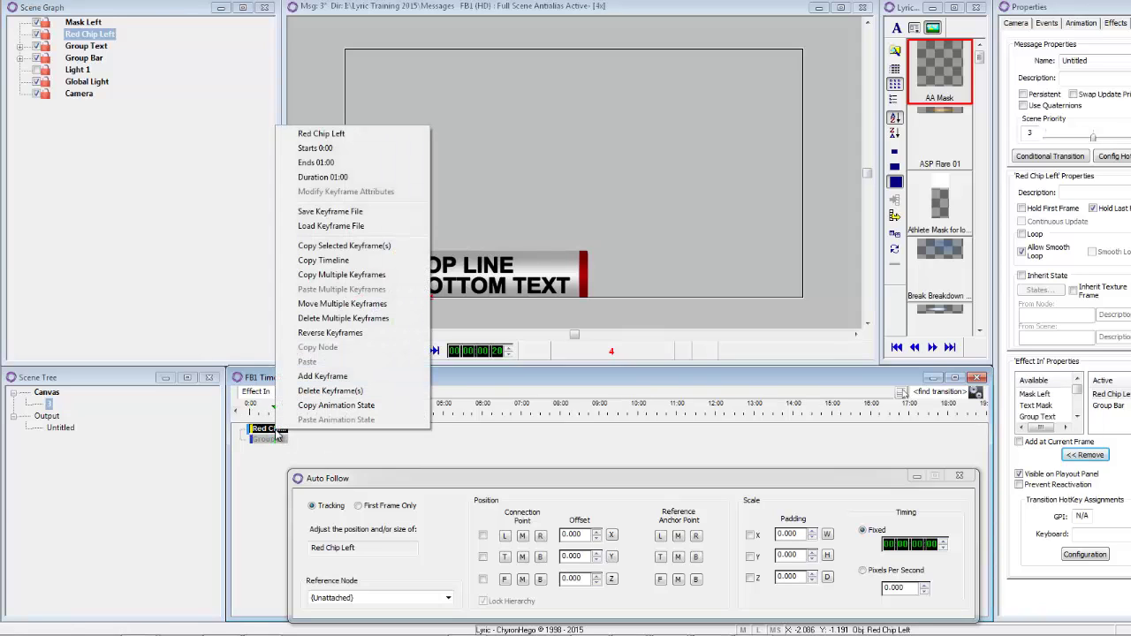
pyautogui.click(325, 385)
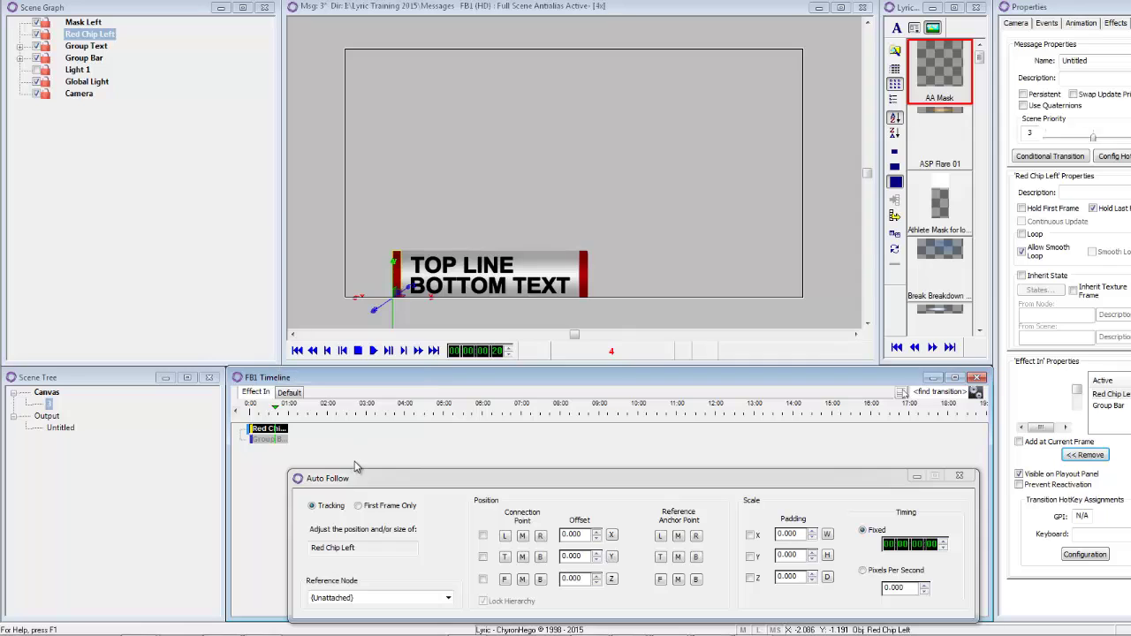
pyautogui.rightClick(274, 440)
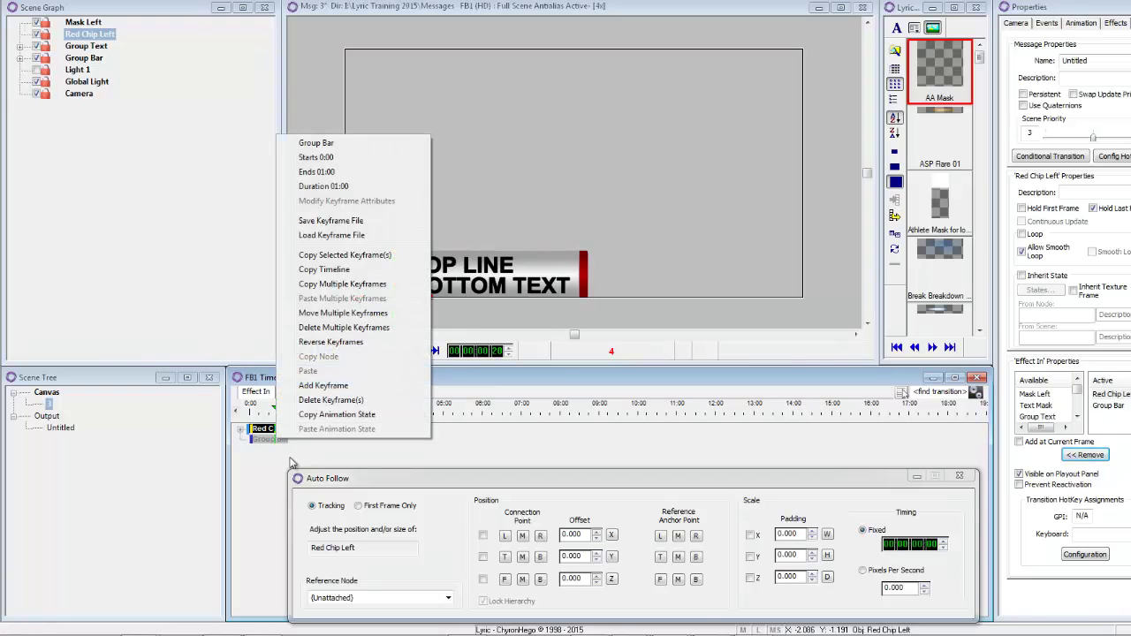
pyautogui.click(324, 385)
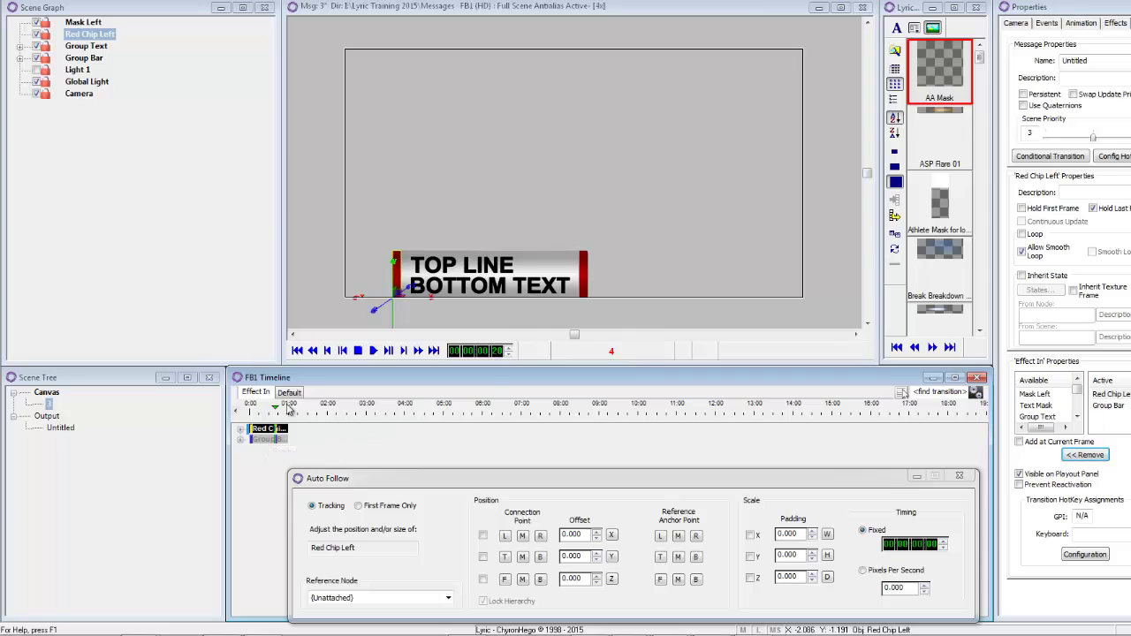
# In the Default transition, replace Bottom Text with "ASDASDADASDASDASDASD" and Top Text with "DASDAD" to test the bar's resizing
pyautogui.click(289, 393)
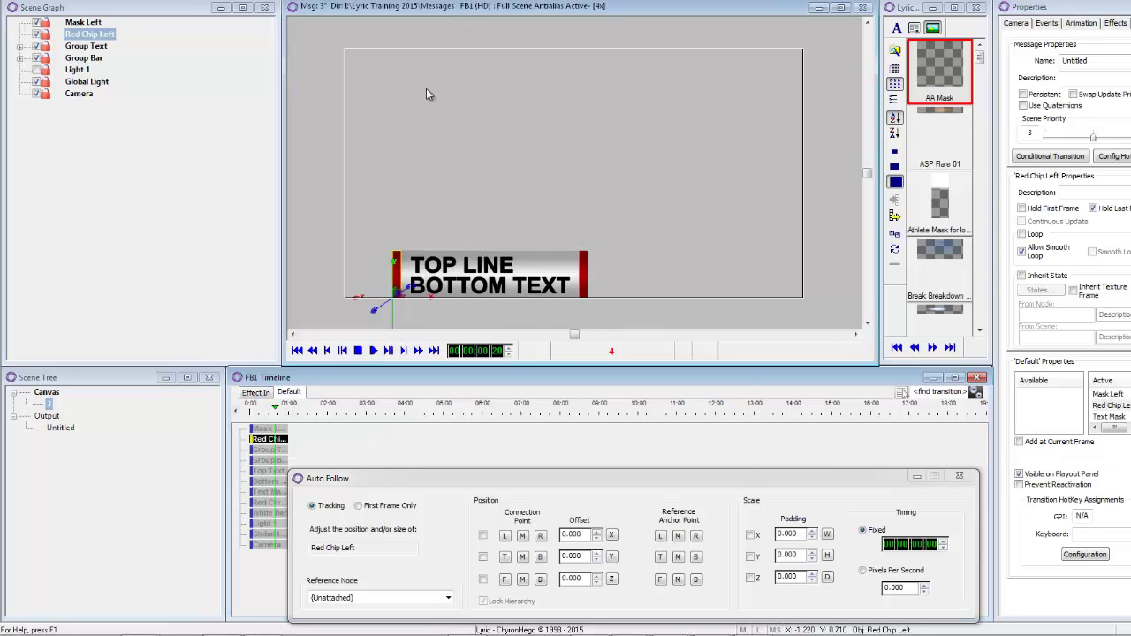
pyautogui.press('Tab')
pyautogui.press('Tab')
pyautogui.write('ASDASDADASDAS')
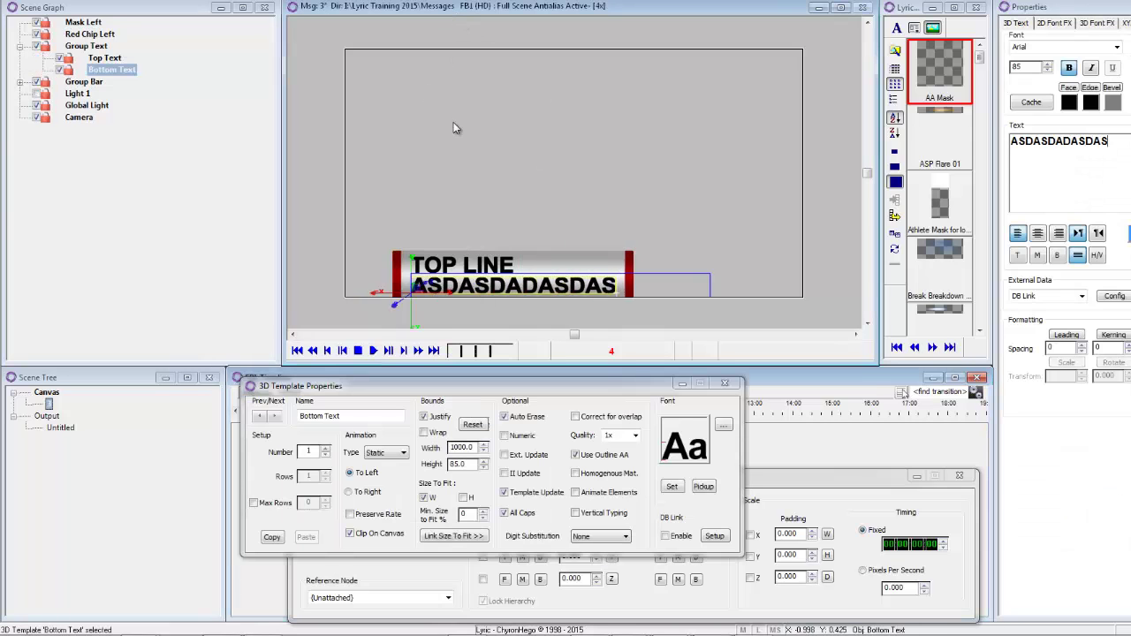
pyautogui.write('DASDASD')
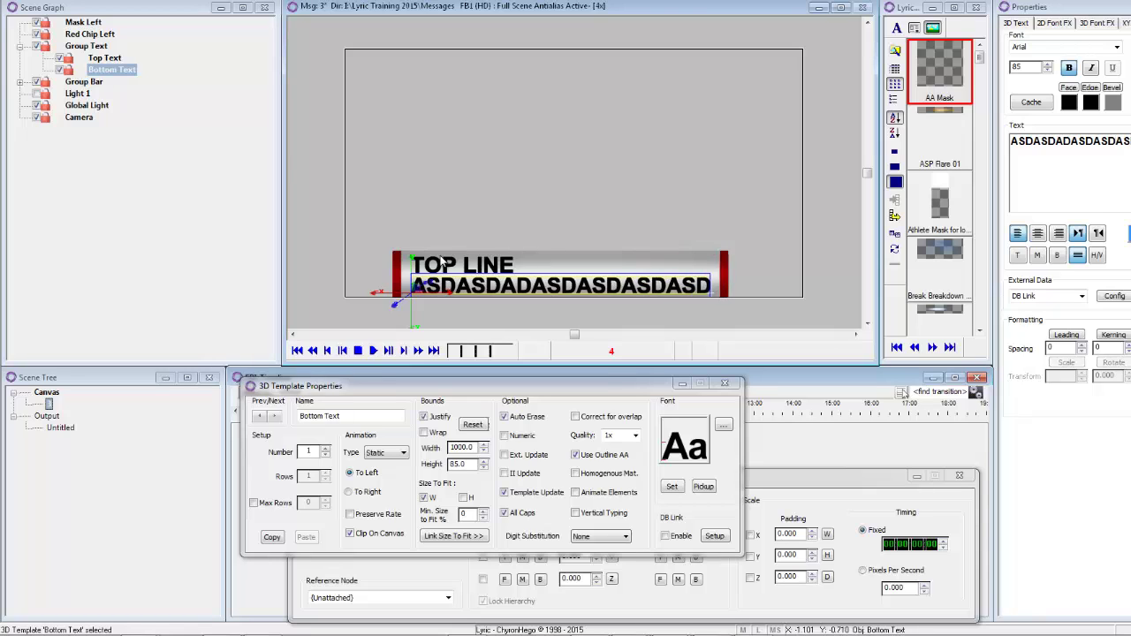
pyautogui.press('Tab')
pyautogui.write('DASDAD')
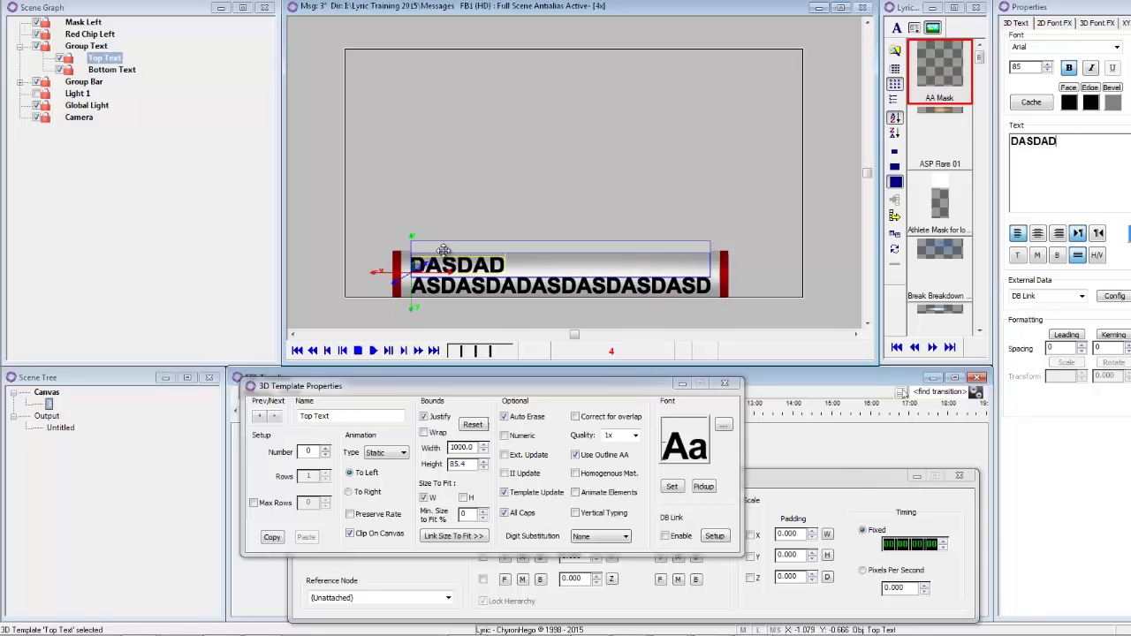
# In the Effect In transition, set Red Chip Left's Y position to -1.743 at its 0:00 keyframe
pyautogui.moveTo(398, 386); pyautogui.dragTo(738, 403)
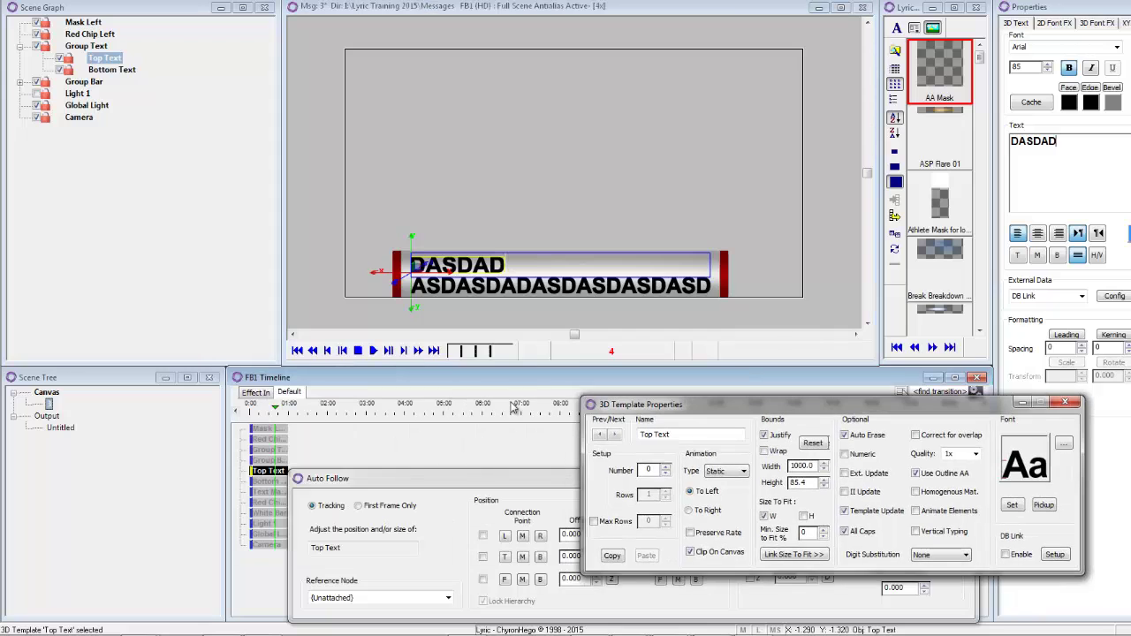
pyautogui.click(262, 393)
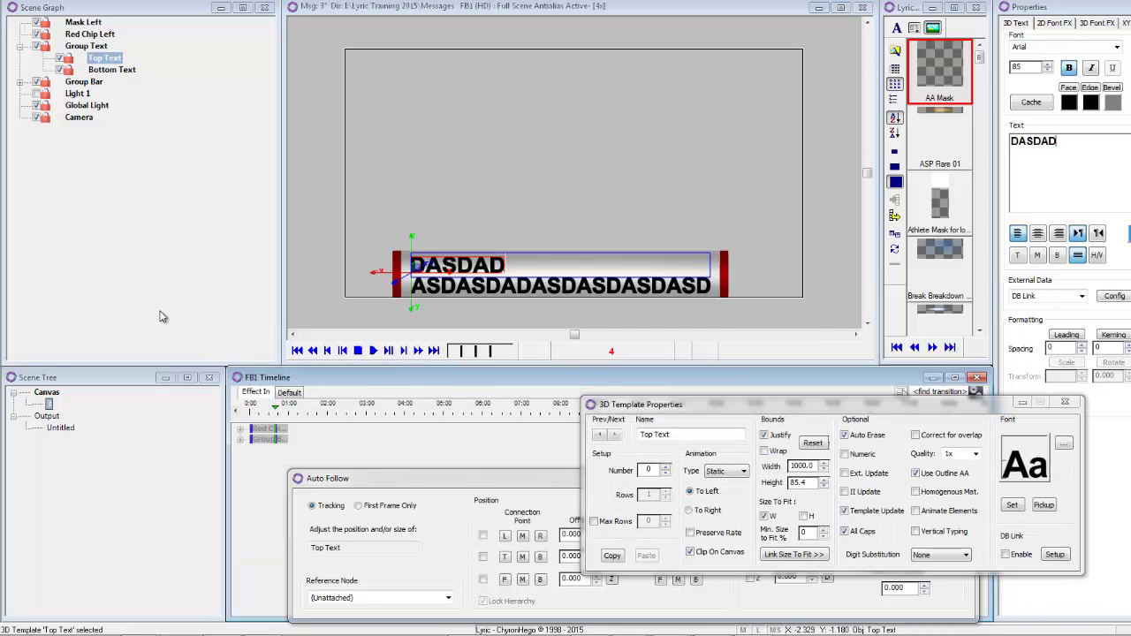
pyautogui.click(266, 430)
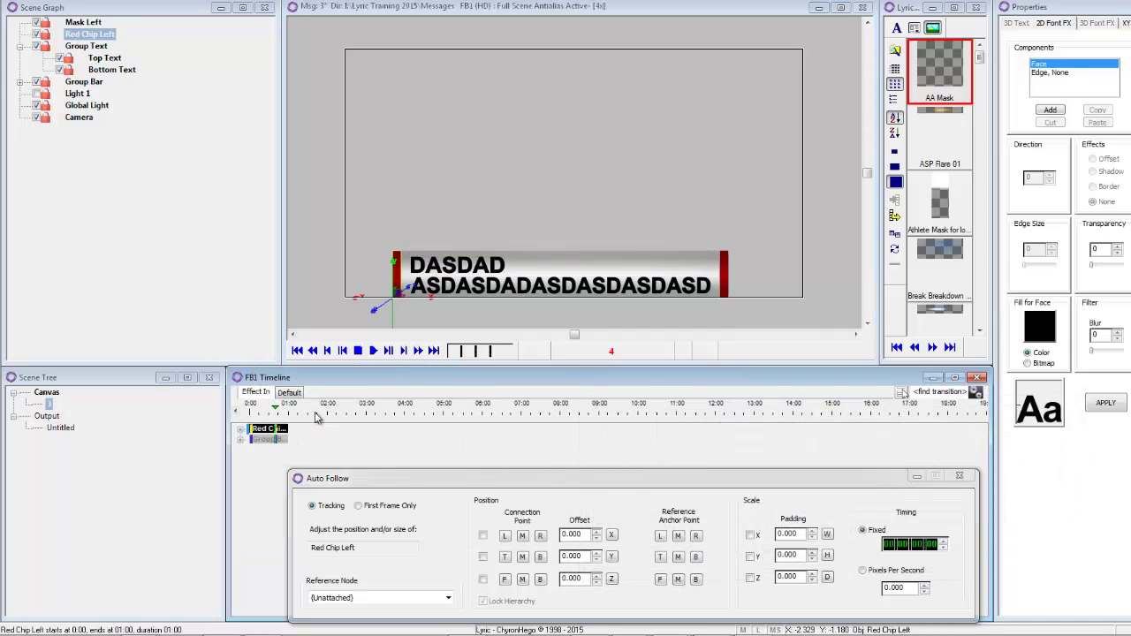
pyautogui.click(297, 351)
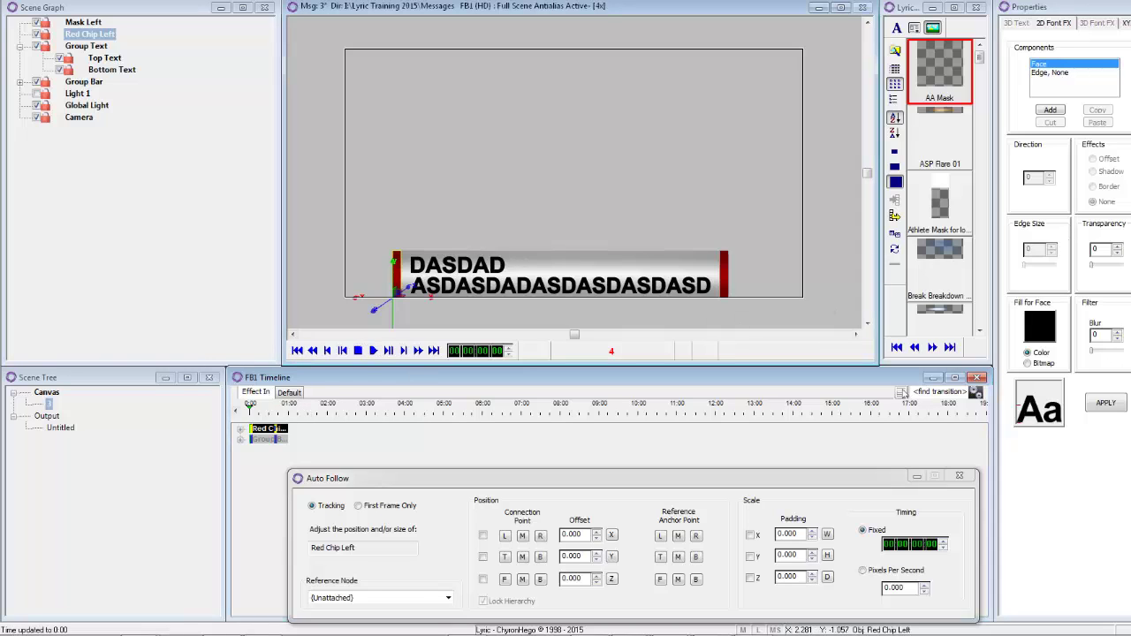
pyautogui.click(1126, 23)
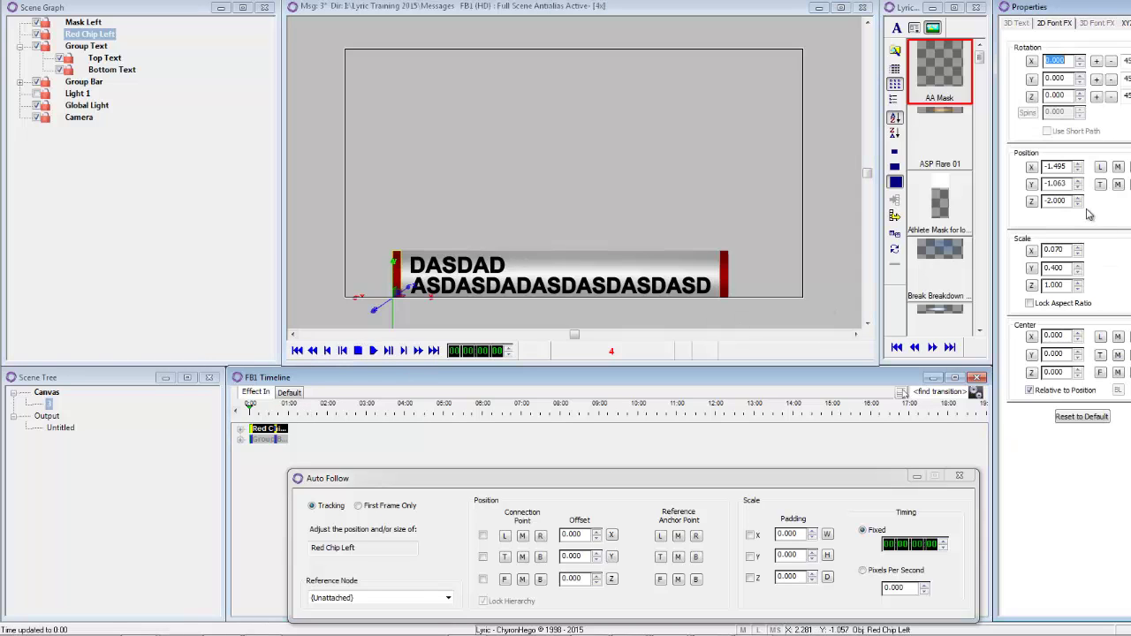
pyautogui.moveTo(1070, 184); pyautogui.dragTo(1045, 184)
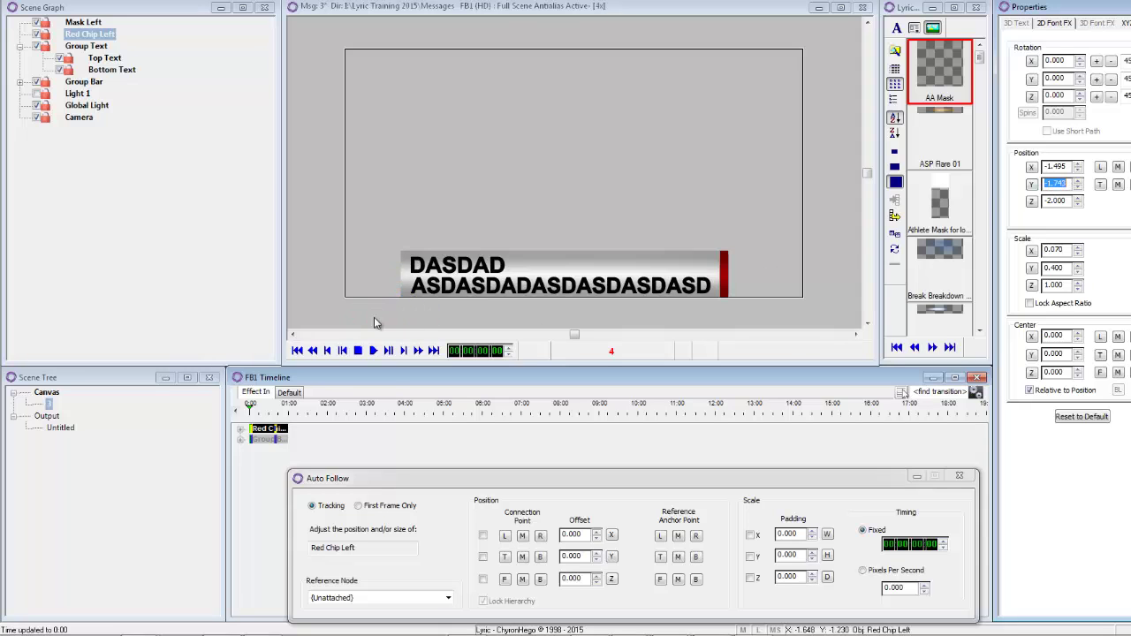
# Change the interpolation of Red Chip Left's 0:20 keyframe to Ease, using the Ease In type
pyautogui.rightClick(274, 429)
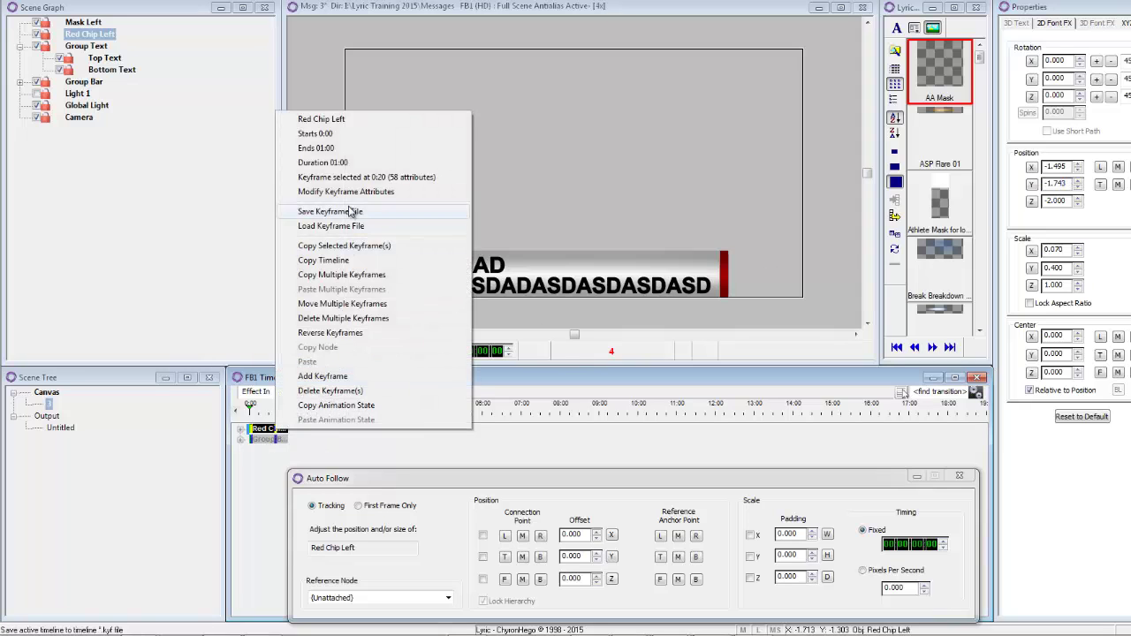
pyautogui.click(292, 188)
pyautogui.click(648, 254)
pyautogui.click(662, 266)
pyautogui.click(652, 297)
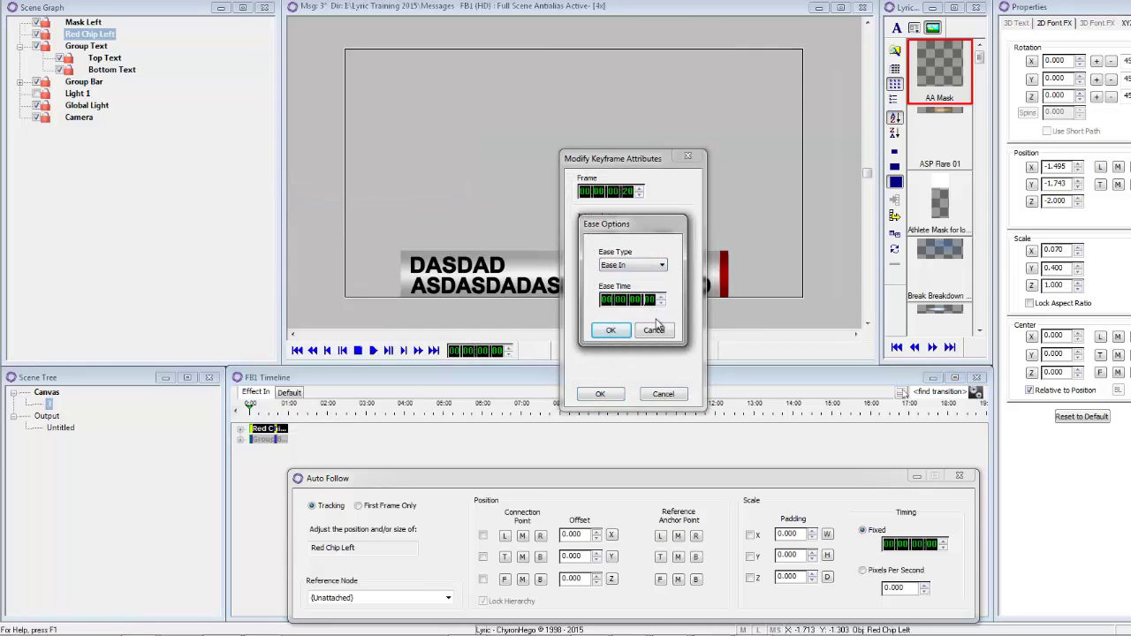
pyautogui.click(609, 329)
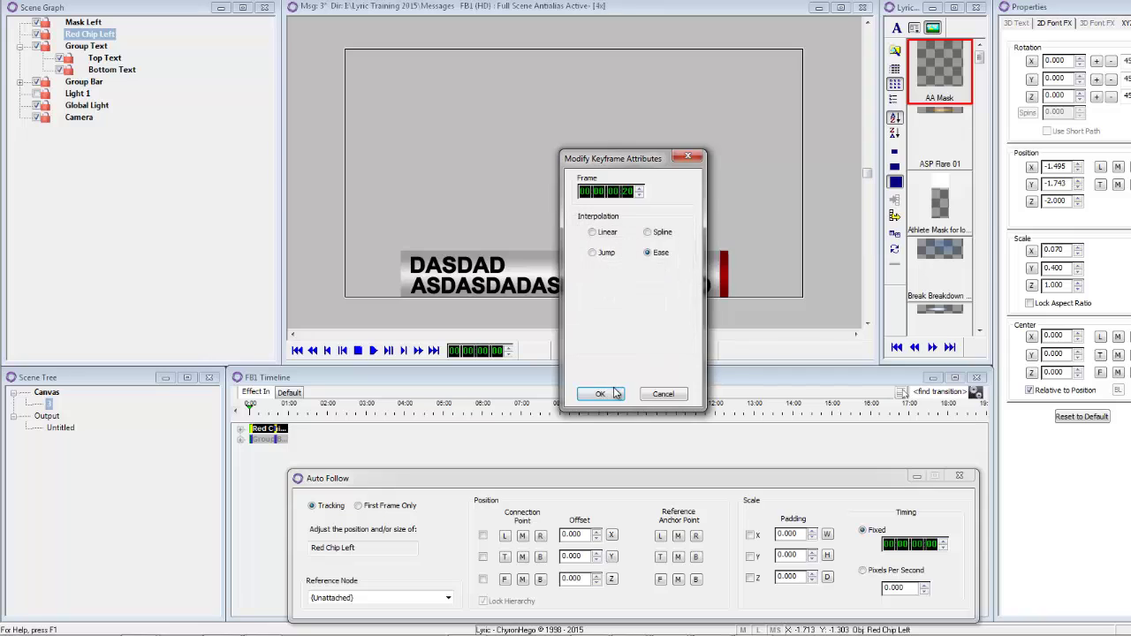
pyautogui.click(601, 393)
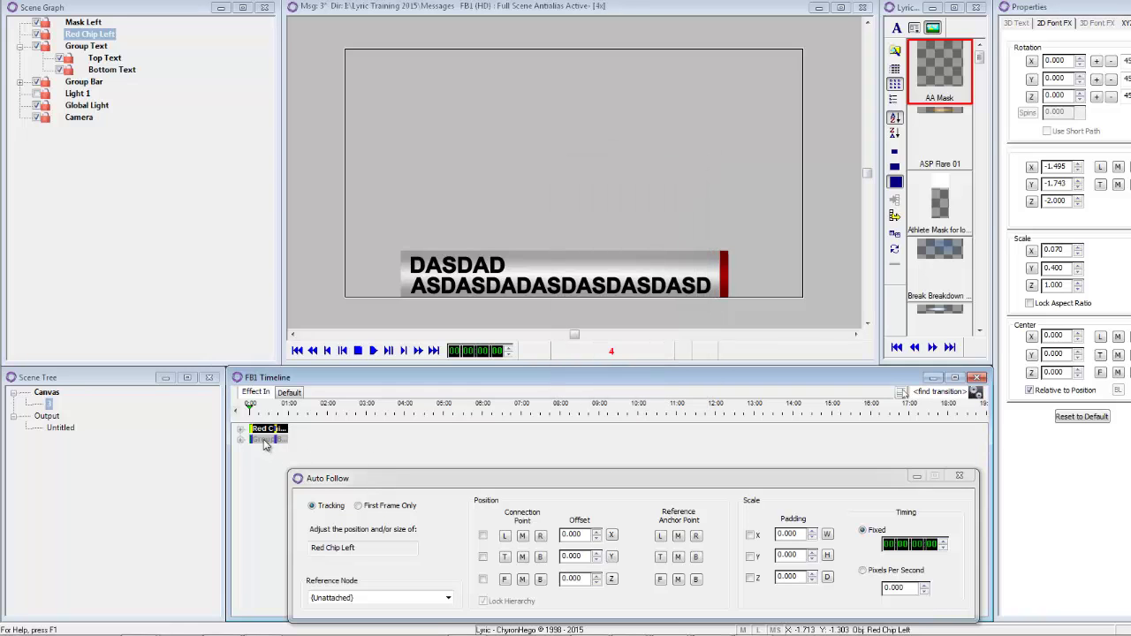
# Set Group Bar's X position to -2.740 at 0:00 and change its 0:20 keyframe to Ease interpolation with the Ease In type
pyautogui.click(265, 439)
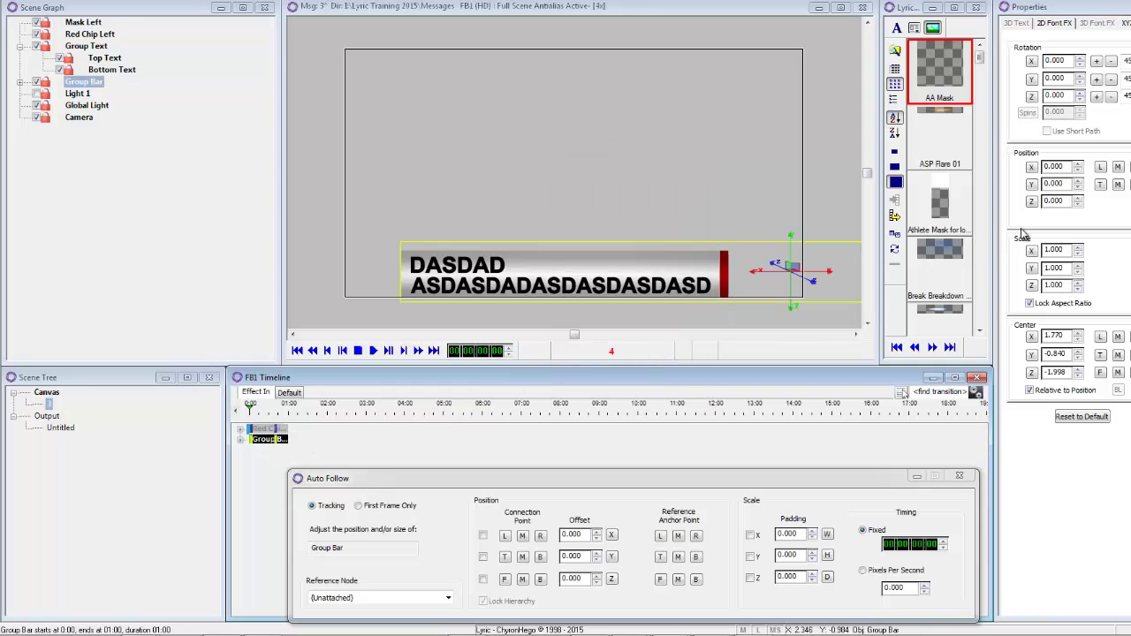
pyautogui.moveTo(1070, 168); pyautogui.dragTo(976, 173)
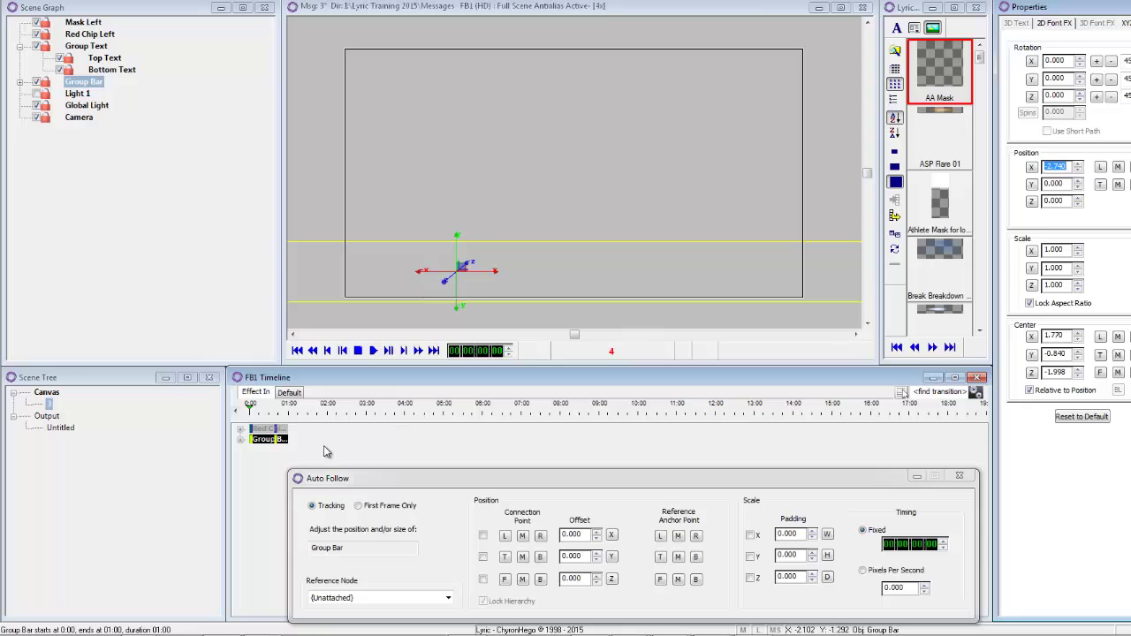
pyautogui.rightClick(272, 438)
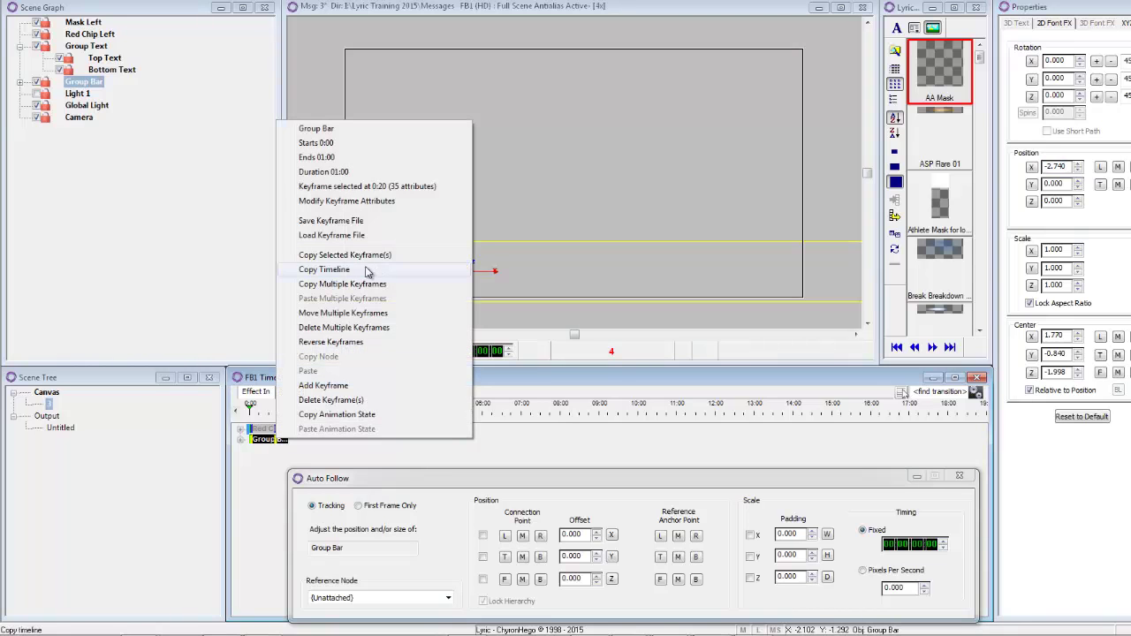
pyautogui.click(370, 200)
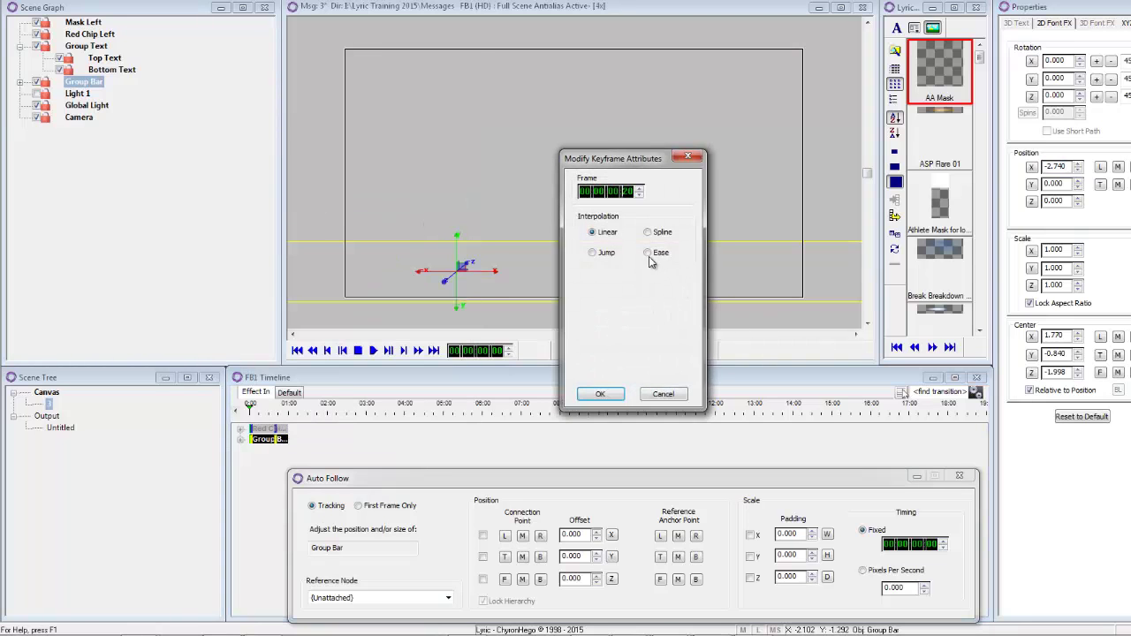
pyautogui.click(652, 257)
pyautogui.click(661, 267)
pyautogui.click(637, 286)
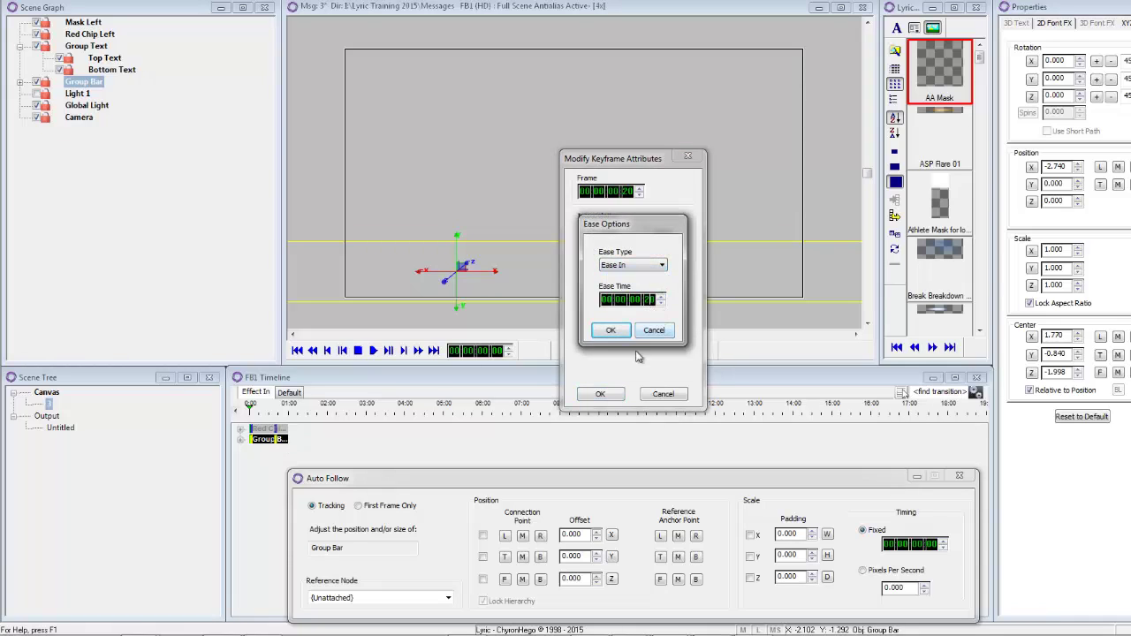
pyautogui.click(611, 330)
pyautogui.click(601, 393)
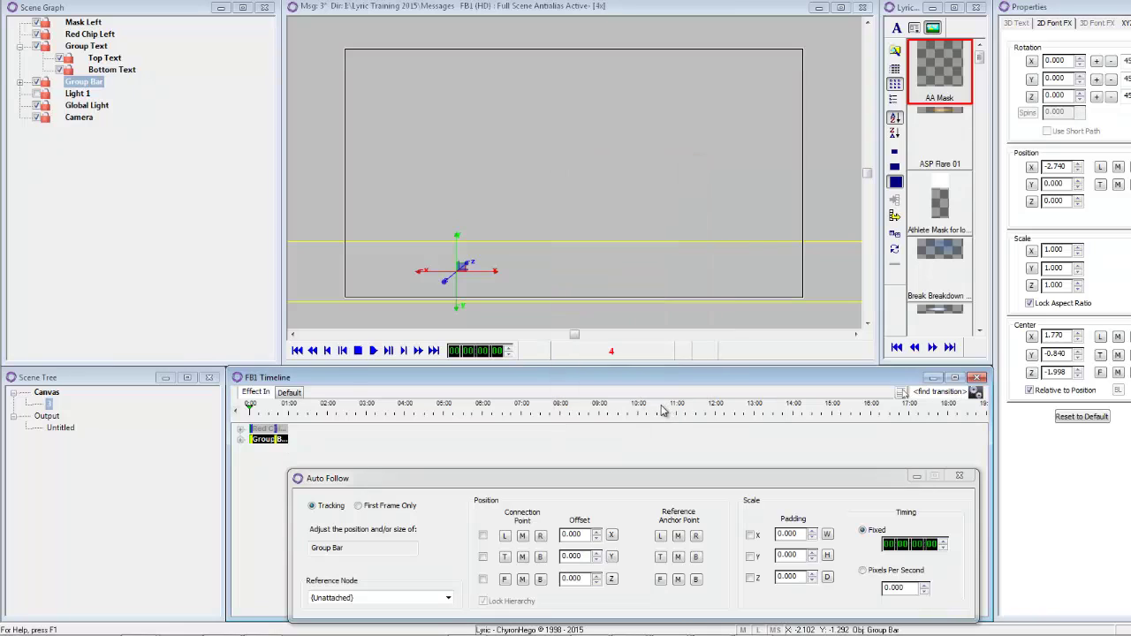
# Scrub Effect In to 0:12 and shift Group Bar's animation to start at that time
pyautogui.click(238, 411)
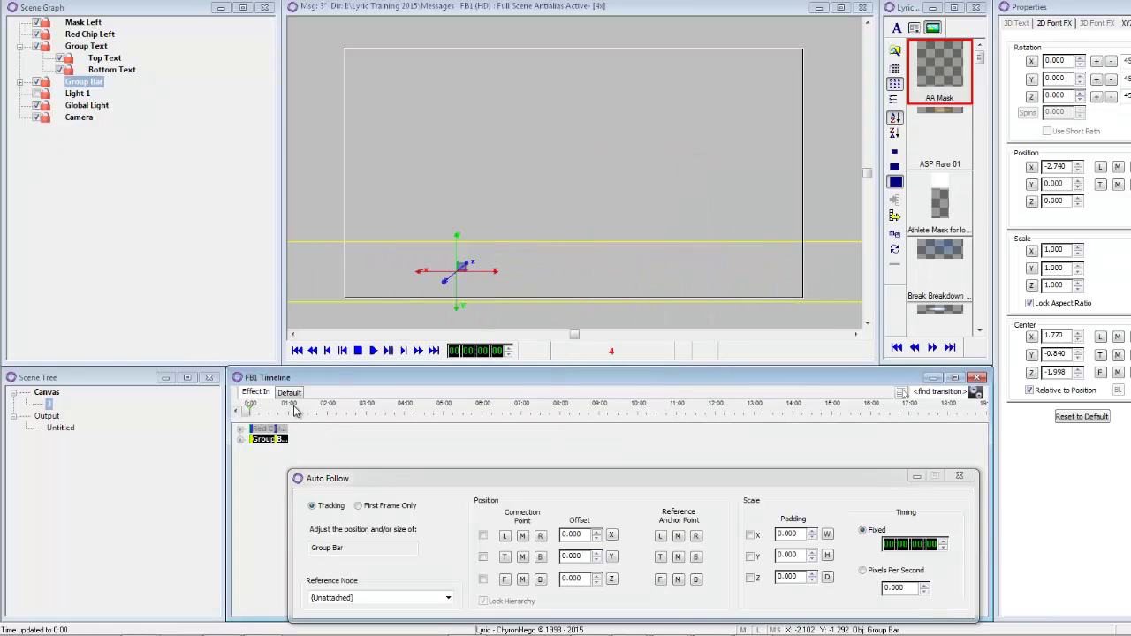
pyautogui.click(261, 412)
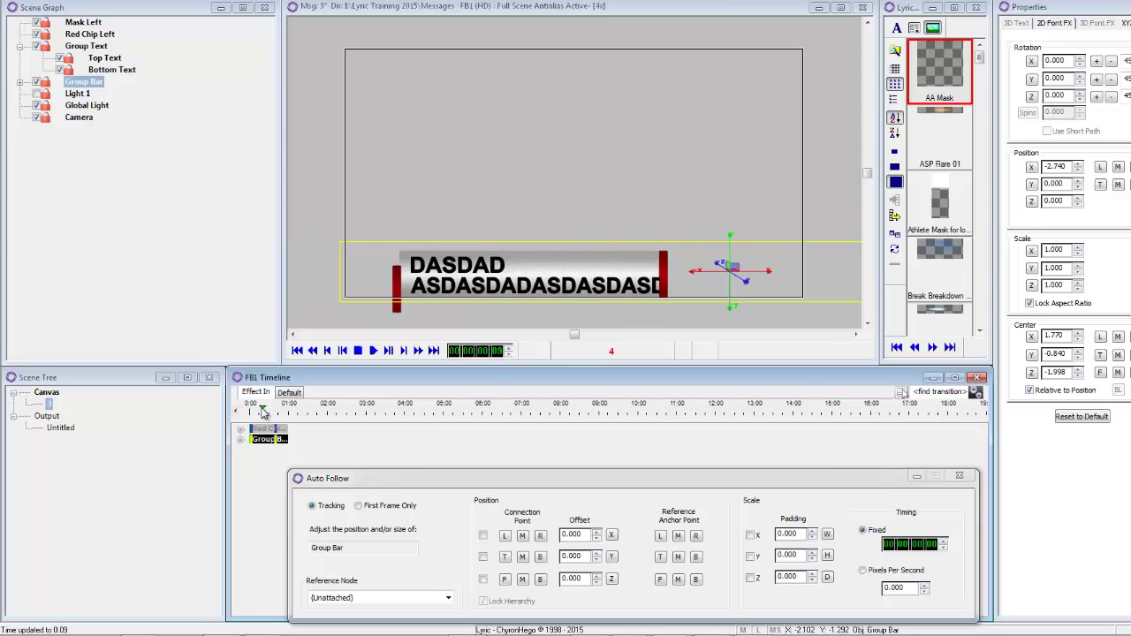
pyautogui.moveTo(262, 412); pyautogui.dragTo(266, 412)
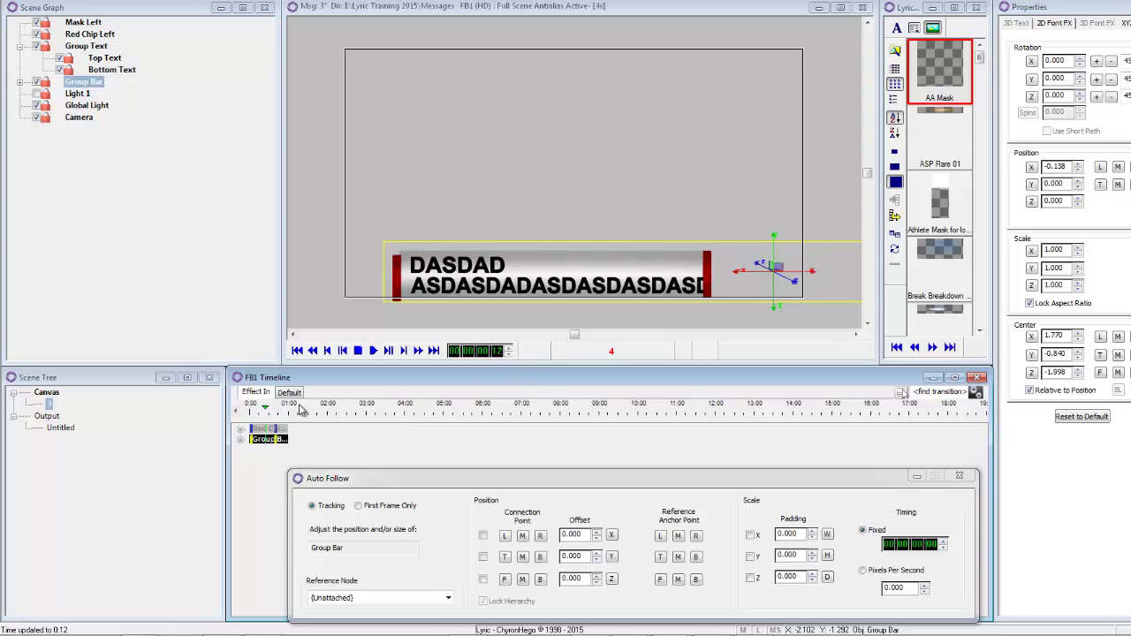
pyautogui.moveTo(261, 442); pyautogui.dragTo(282, 439)
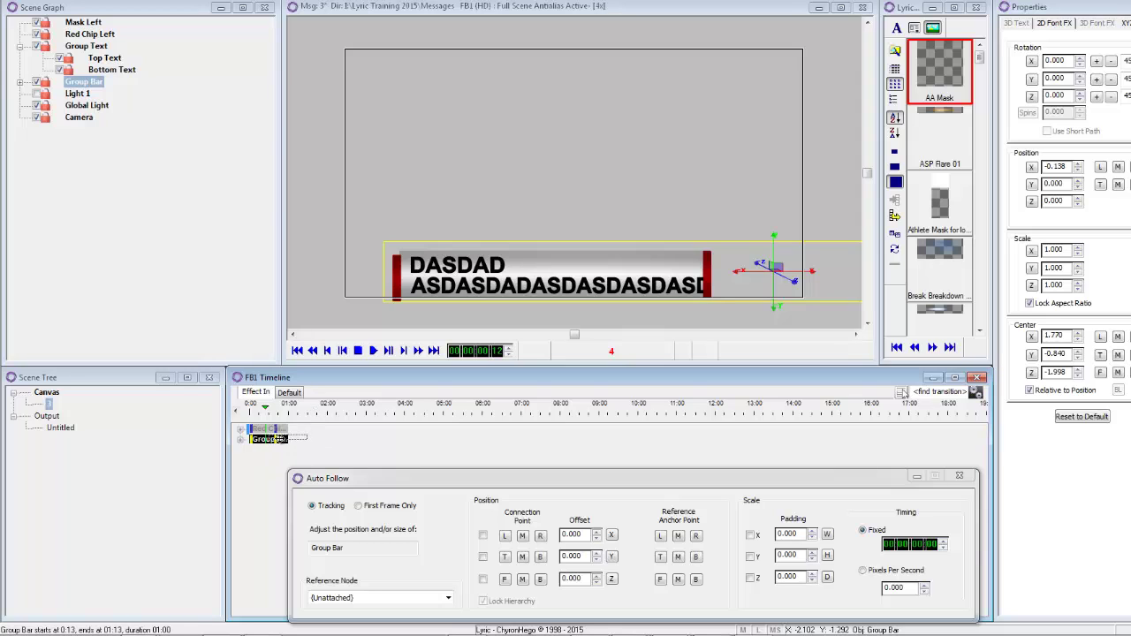
pyautogui.moveTo(276, 438); pyautogui.dragTo(276, 439)
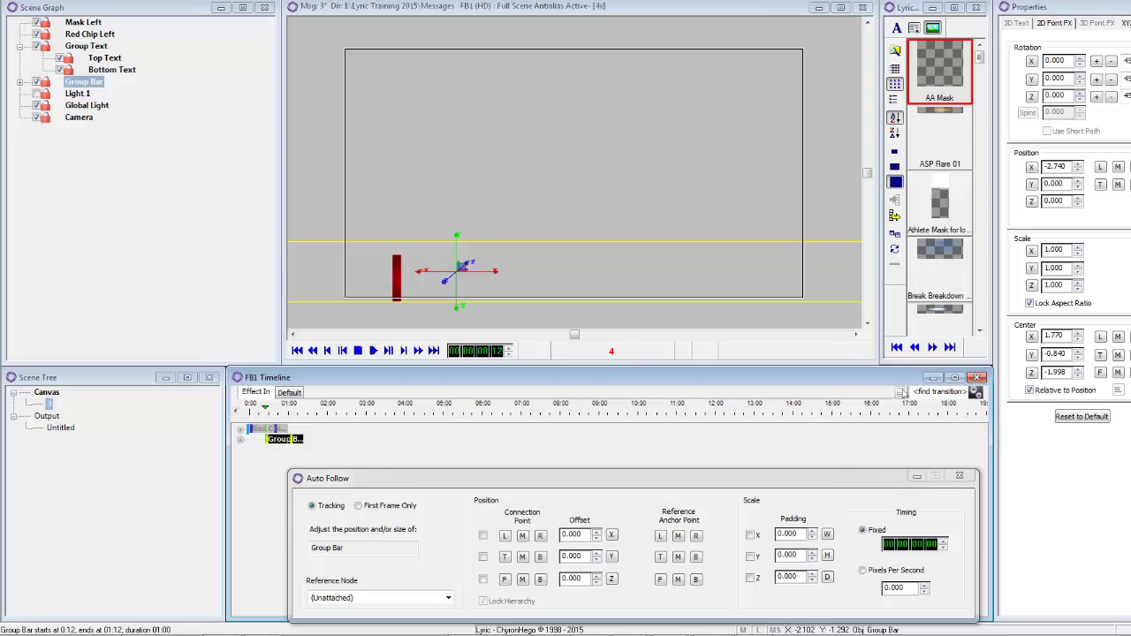
# Enable Hold First Frame for Group Bar in Effect In and record the scene as message 4
pyautogui.click(1056, 60)
pyautogui.click(904, 393)
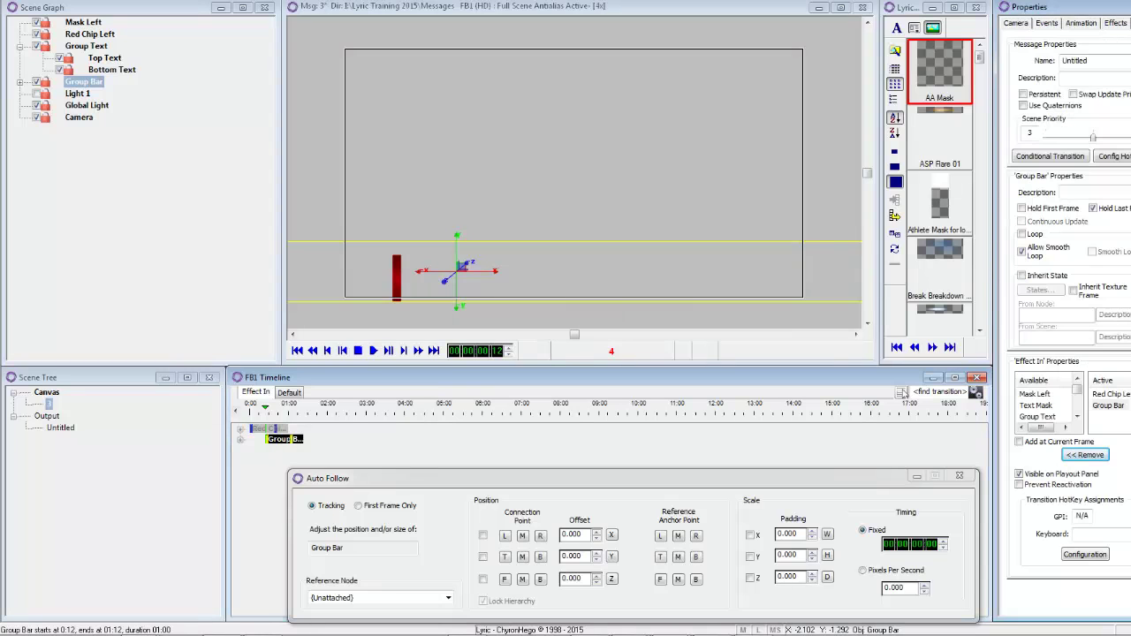
pyautogui.click(1022, 209)
pyautogui.click(347, 11)
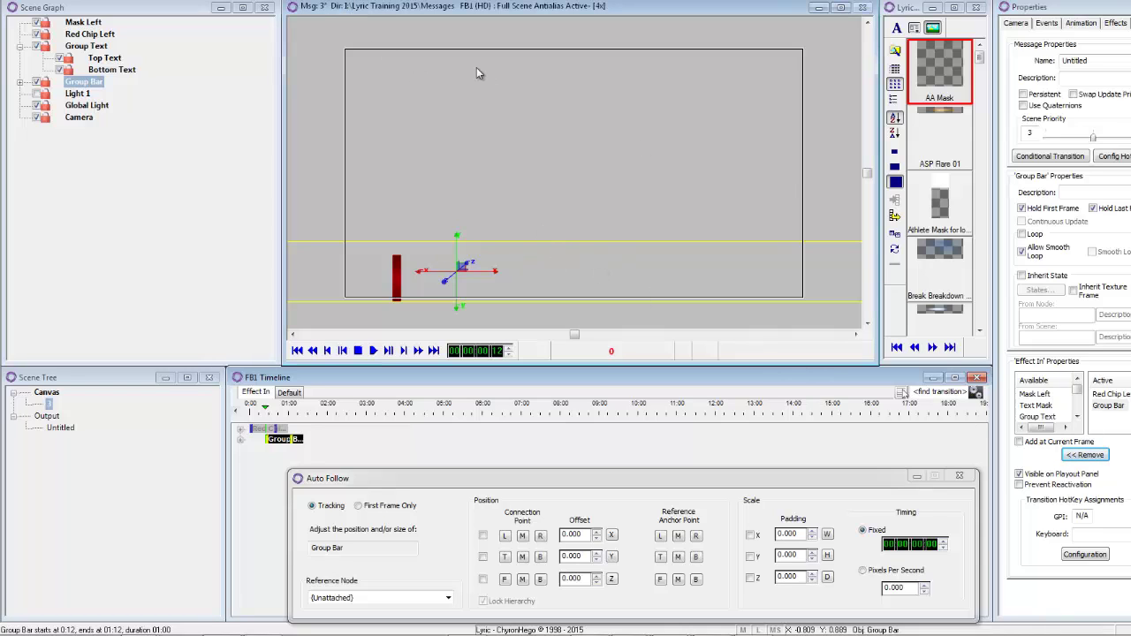
pyautogui.press('KP_Add')
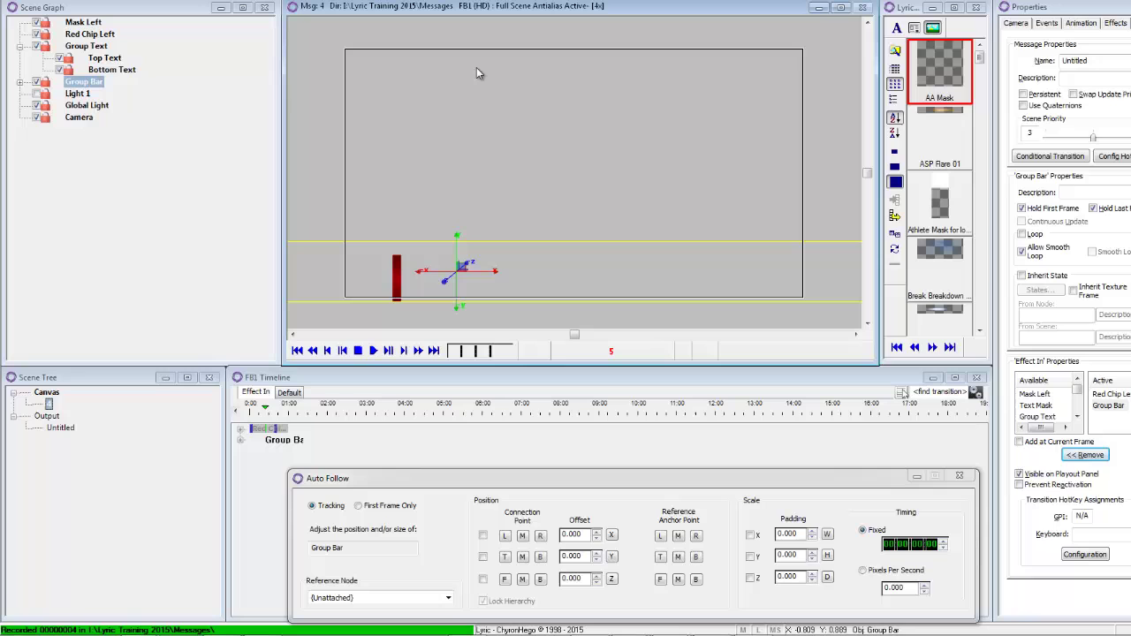
# Scrub through message 4's Effect In transition to check the offset reveal of the chip and bar against the Default transition
pyautogui.click(288, 393)
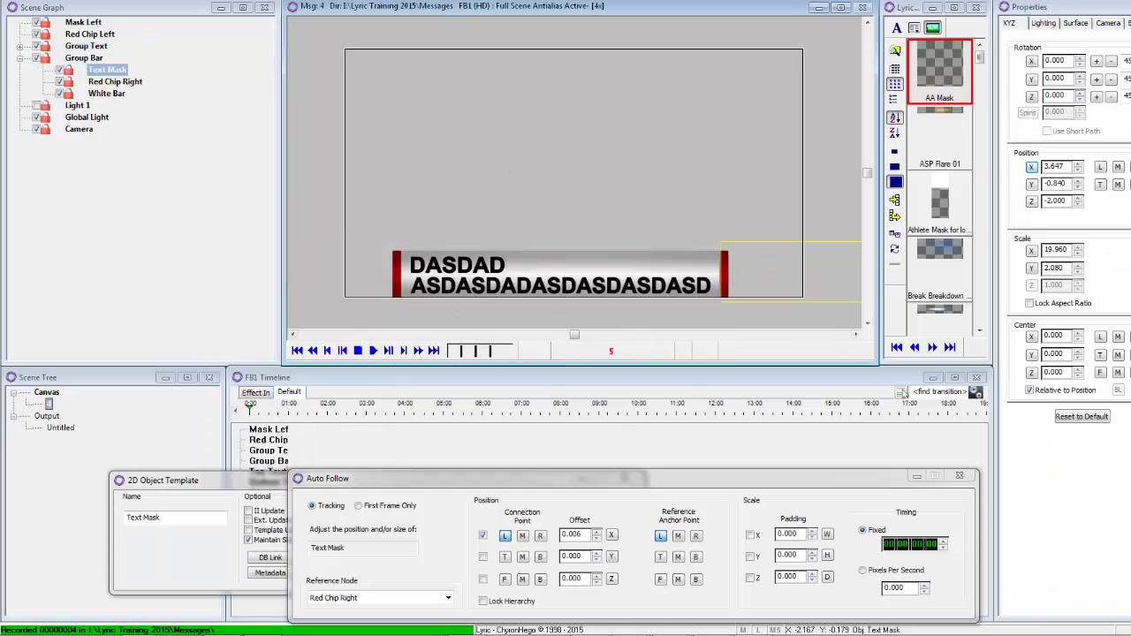
pyautogui.click(133, 1)
pyautogui.click(443, 371)
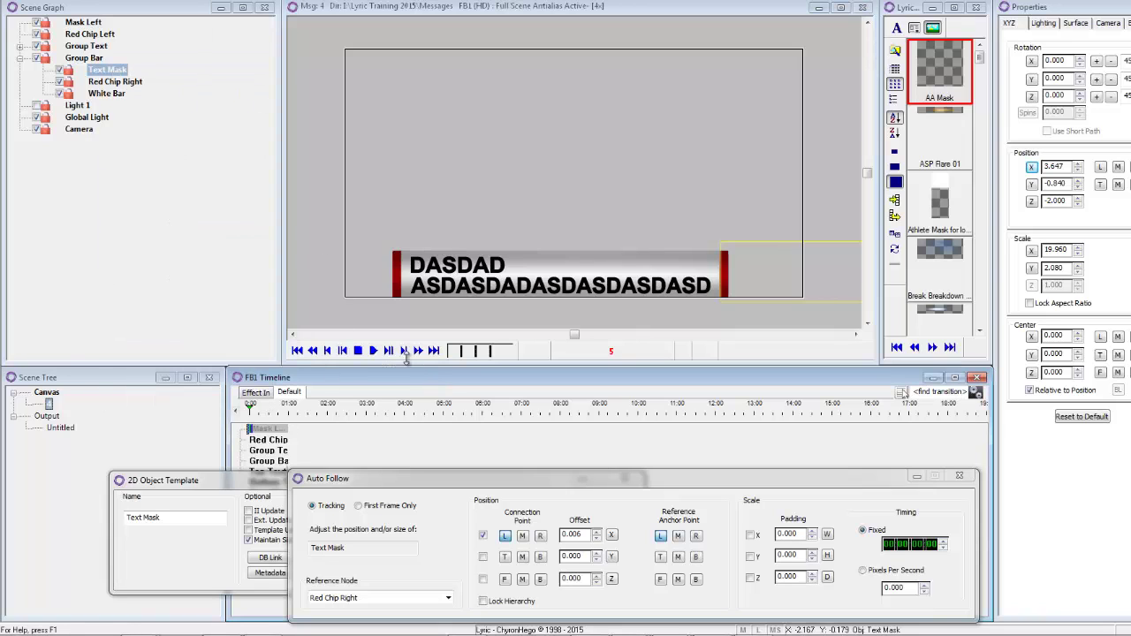
pyautogui.click(255, 393)
pyautogui.click(259, 412)
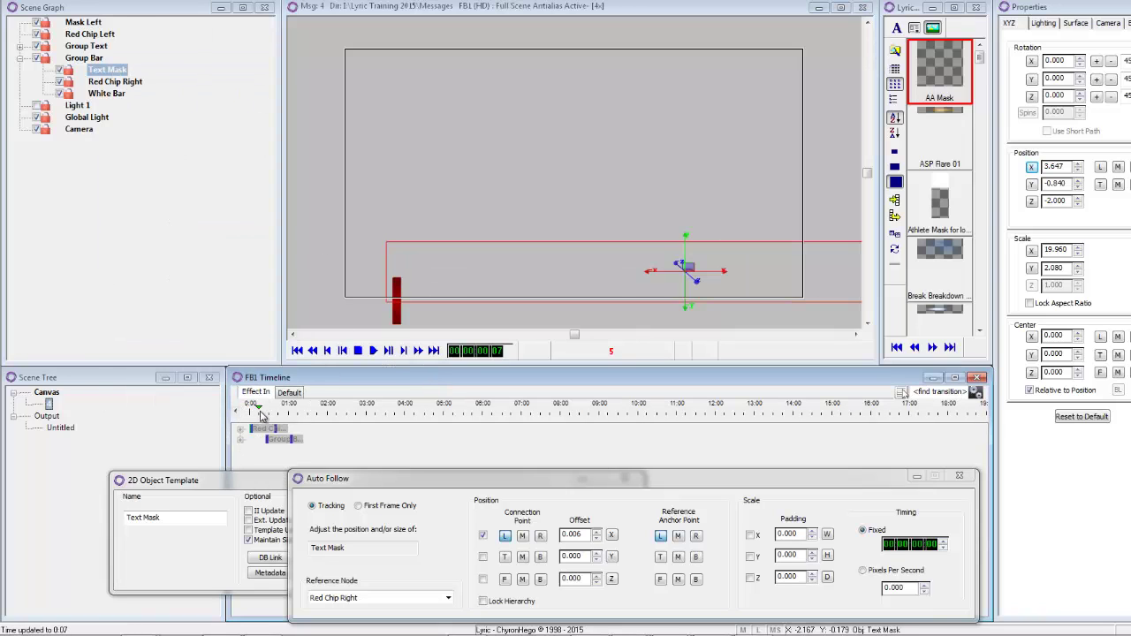
pyautogui.moveTo(262, 417); pyautogui.dragTo(235, 440)
pyautogui.click(288, 393)
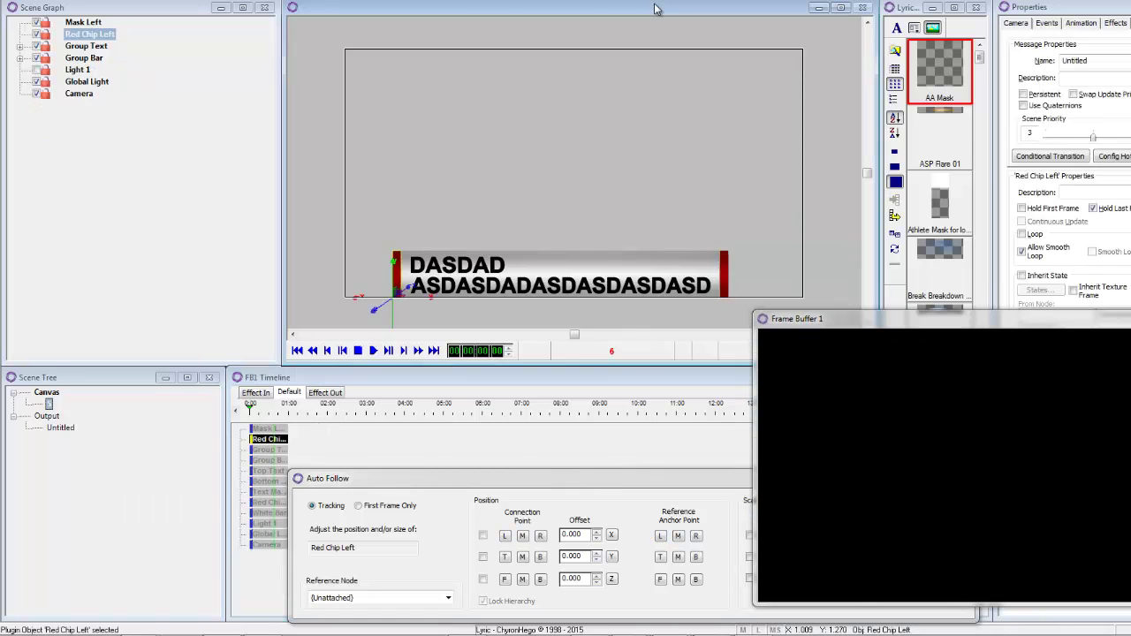
# Play message 5 in and out on Frame Buffer 1 to preview its Effect In and Effect Out transitions
pyautogui.click(655, 8)
pyautogui.press('F12')
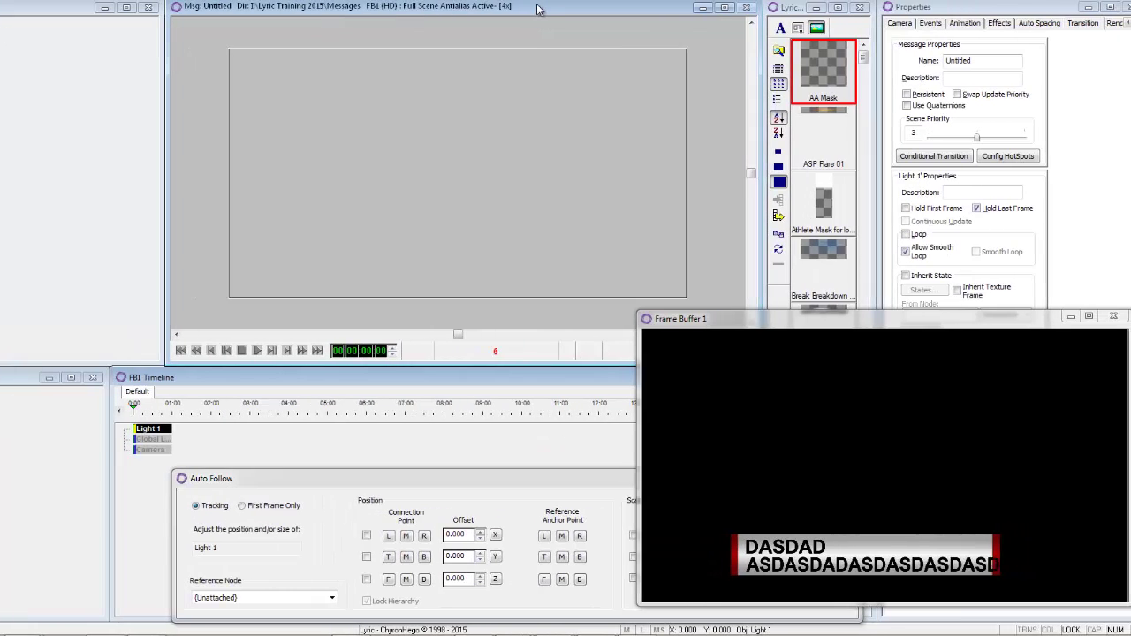
pyautogui.press('KP_Add')
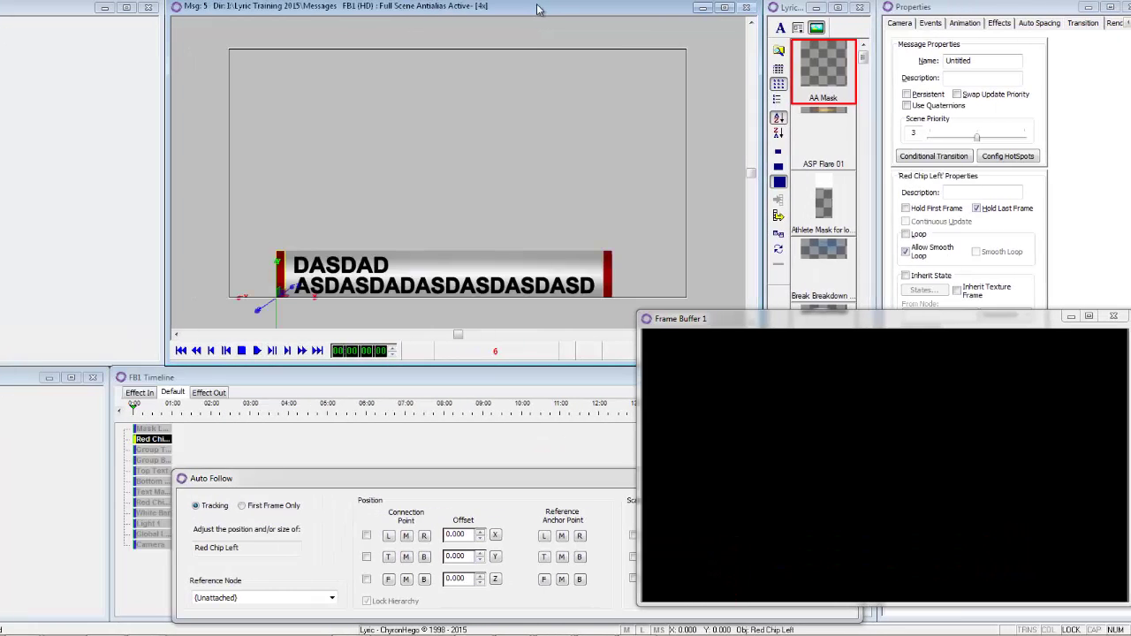
# Play message 7 on Frame Buffer 1 to preview the lower third's reveal
pyautogui.press('Tab')
pyautogui.press('Tab')
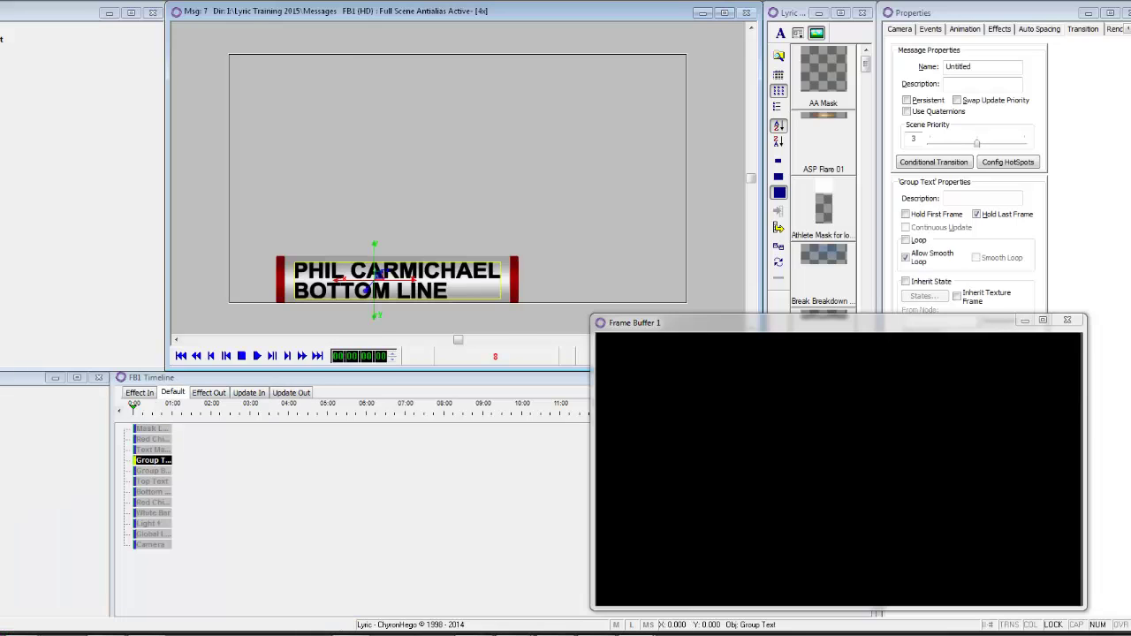
pyautogui.press('KP_Enter')
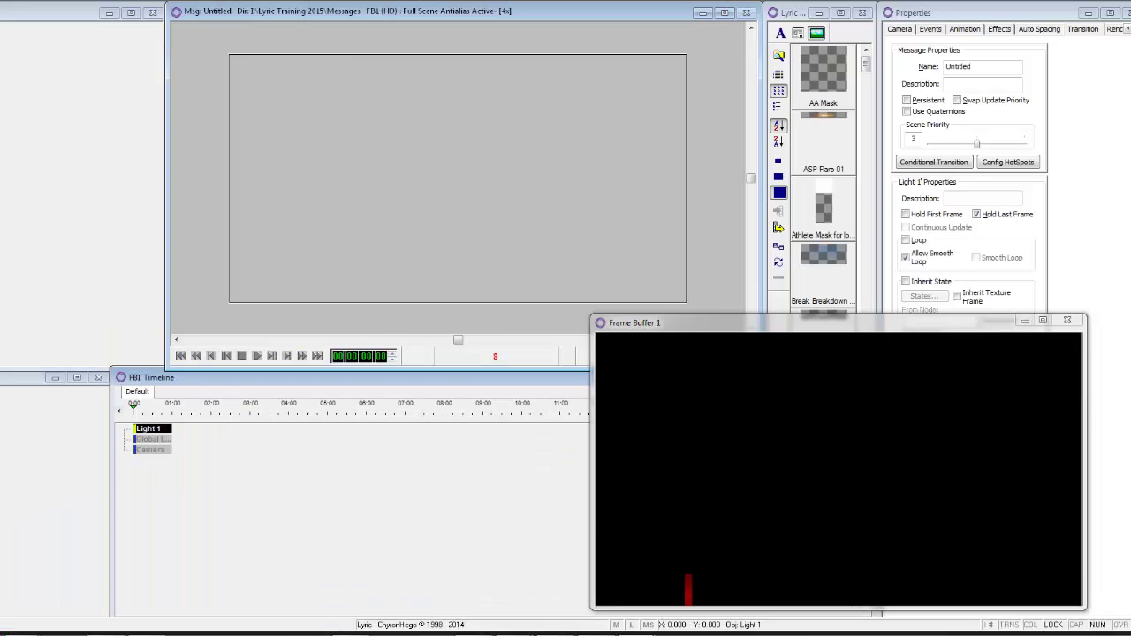
pyautogui.press('KP_Subtract')
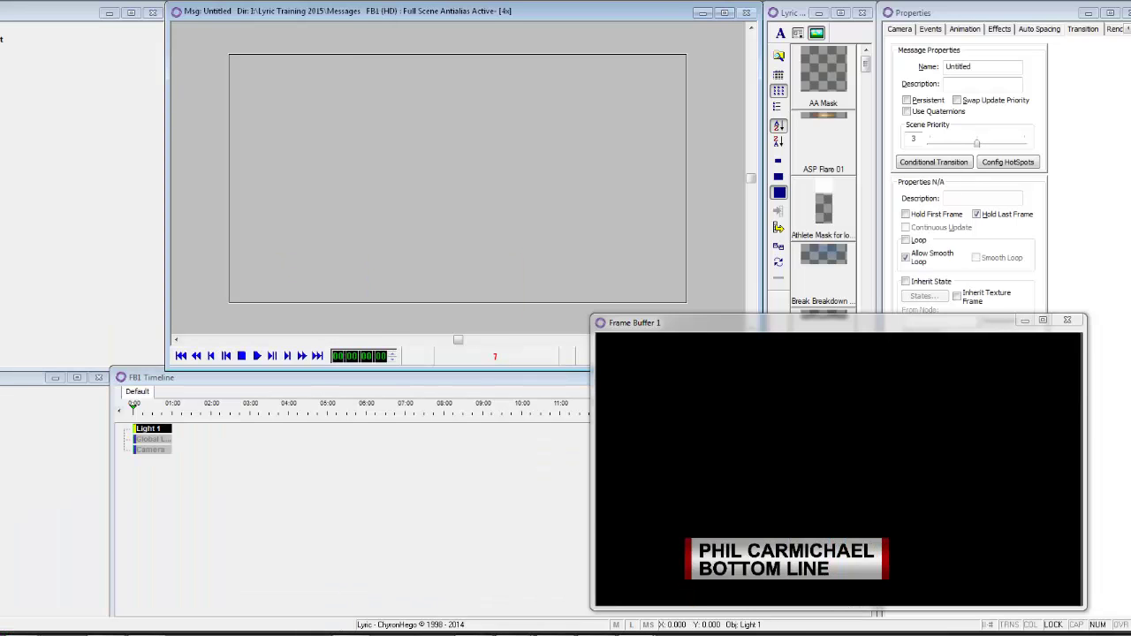
# Replace message 7's Top Text with "CHYRONHEGO" and Bottom Text with "LYRIC TRAINING 2015", and play the update on Frame Buffer 1
pyautogui.press('Tab')
pyautogui.press('Tab')
pyautogui.write('CHYRONHEGO')
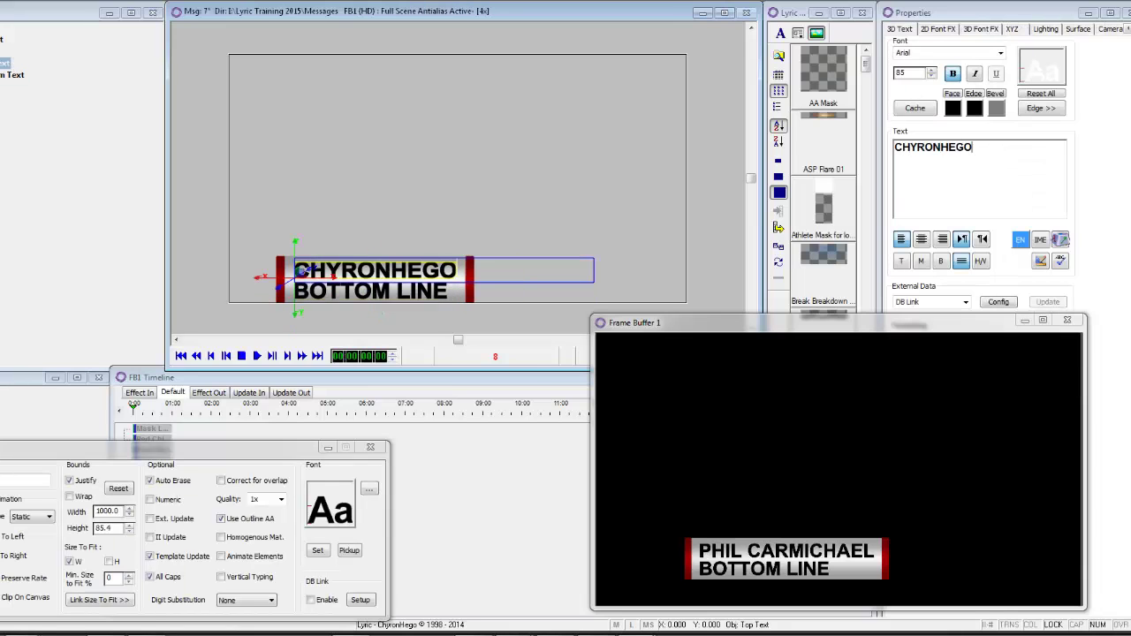
pyautogui.press('Tab')
pyautogui.write('LYRIC T')
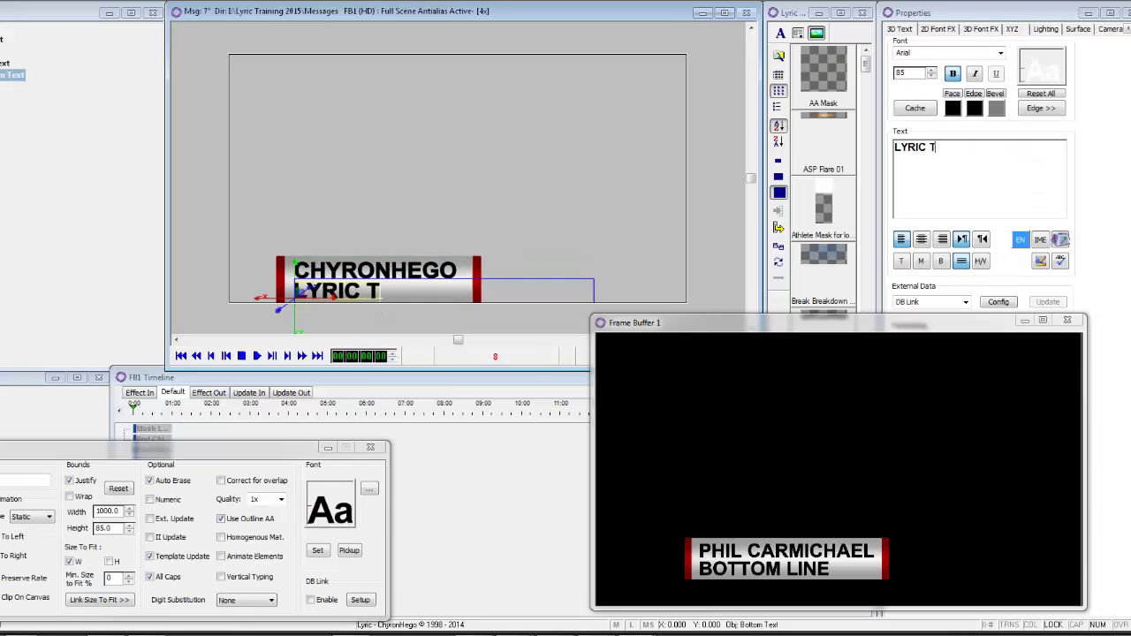
pyautogui.write('RAINING 2015')
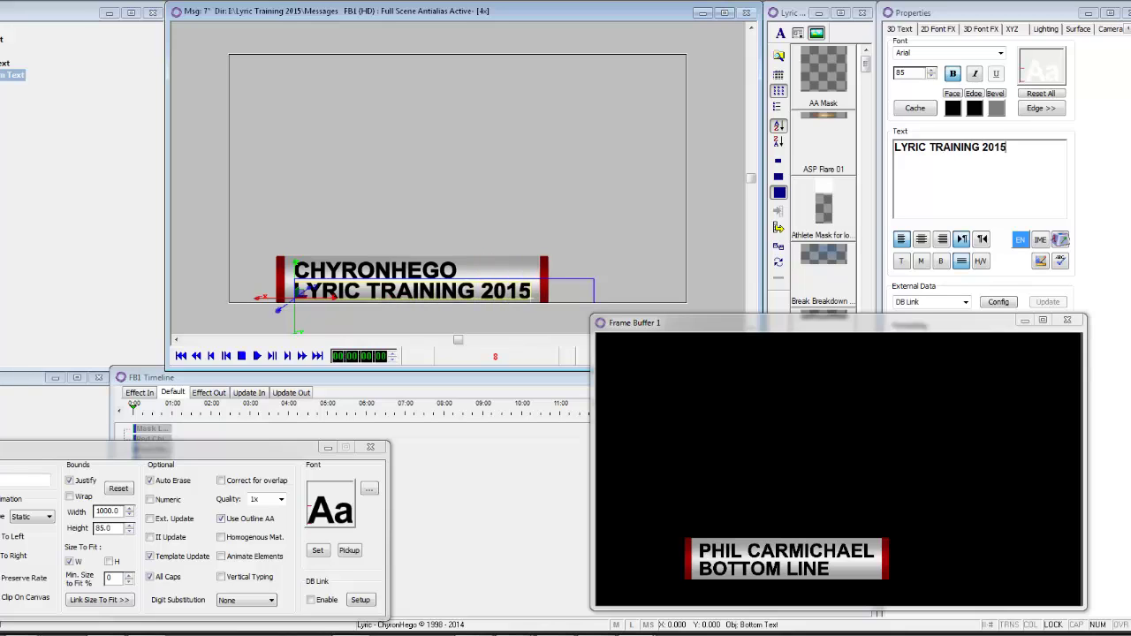
pyautogui.press('Return')
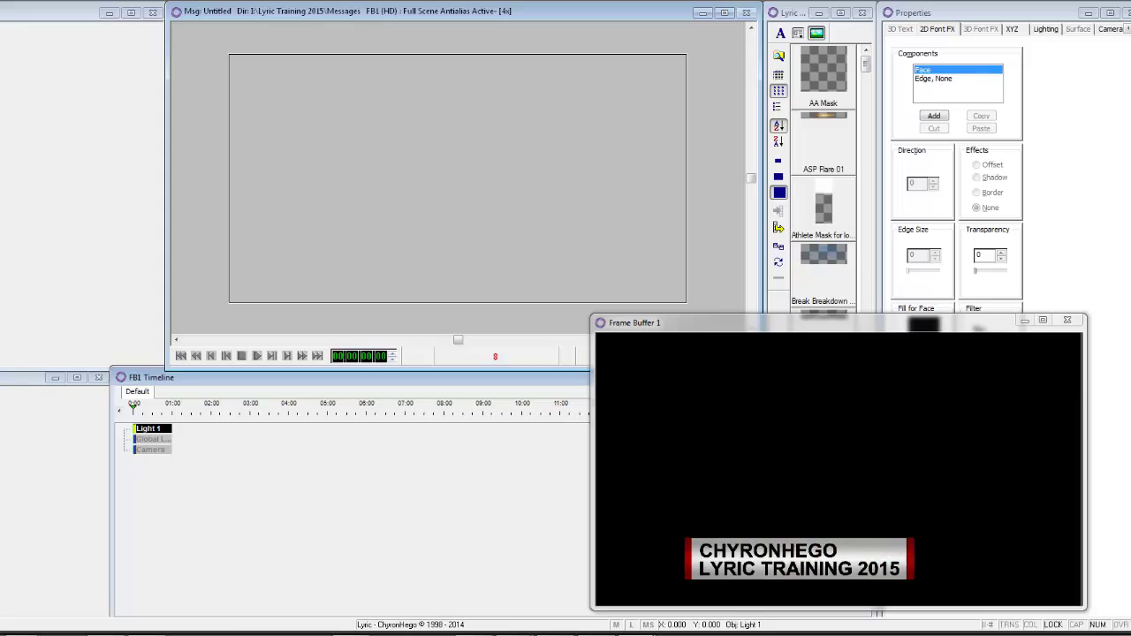